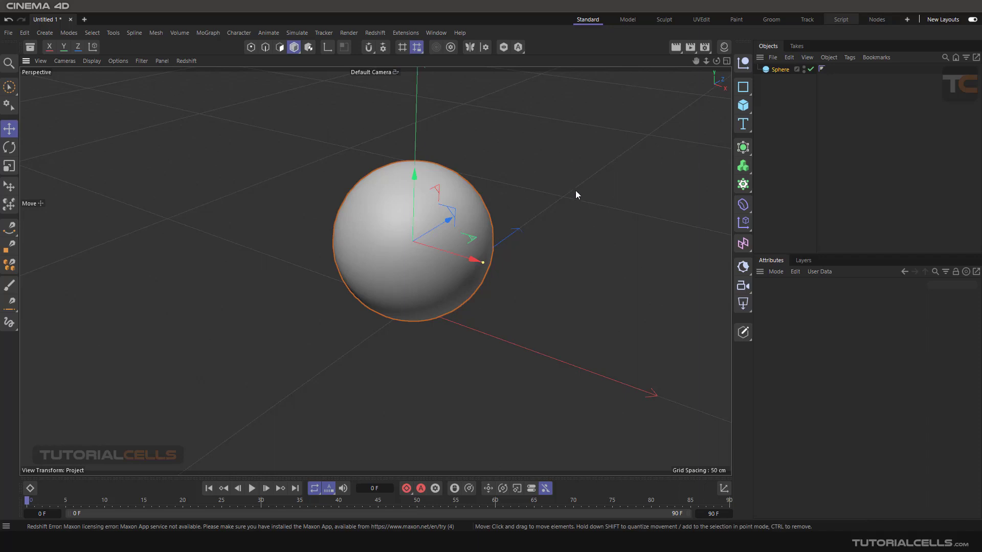
# Show the Material Manager beside the viewport.
pyautogui.click(723, 47)
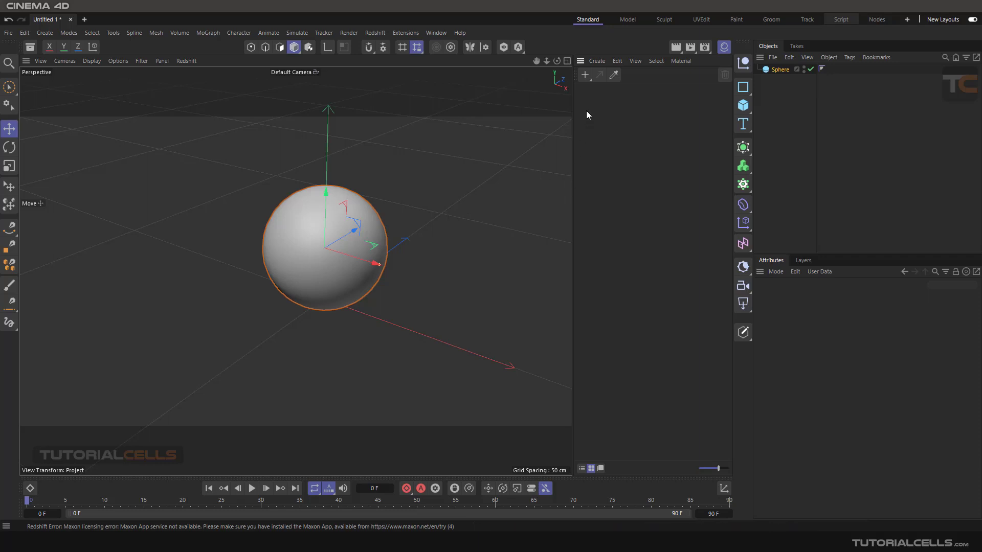
pyautogui.click(587, 78)
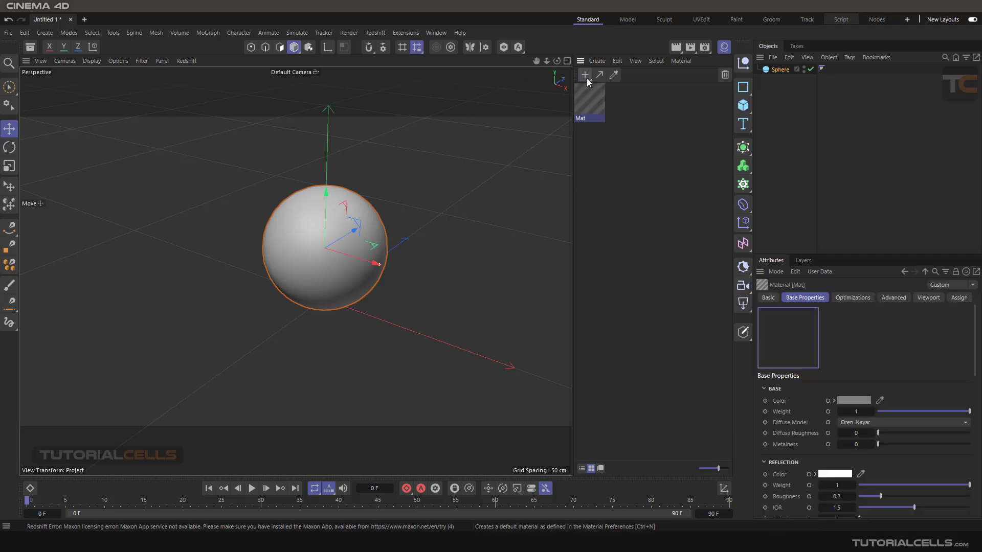
pyautogui.doubleClick(586, 104)
pyautogui.moveTo(586, 93); pyautogui.dragTo(467, 95)
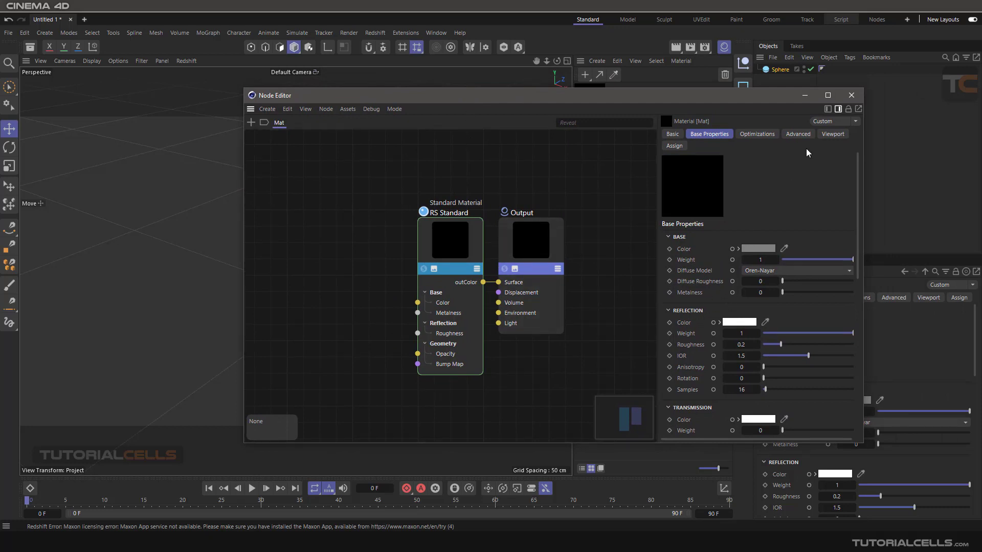
pyautogui.click(851, 96)
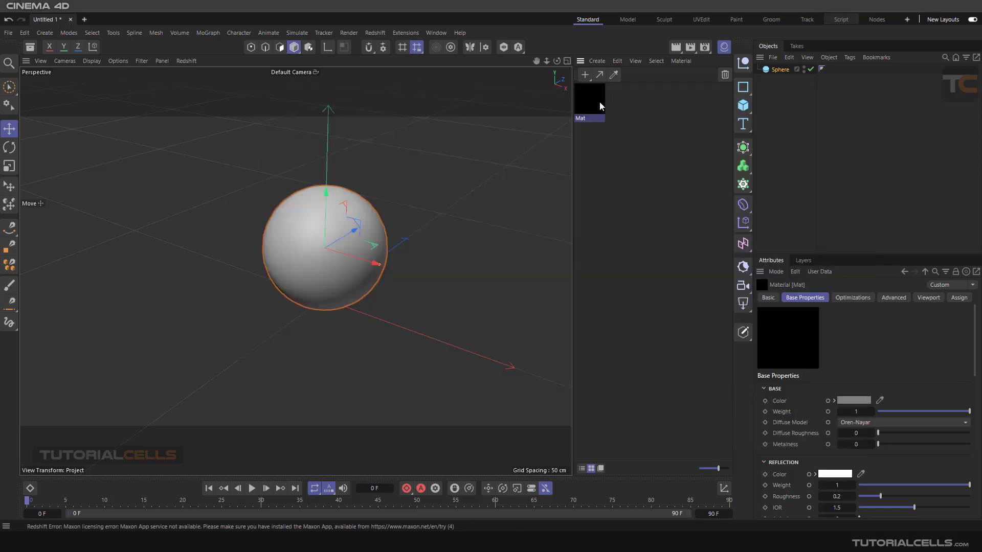
pyautogui.press('Delete')
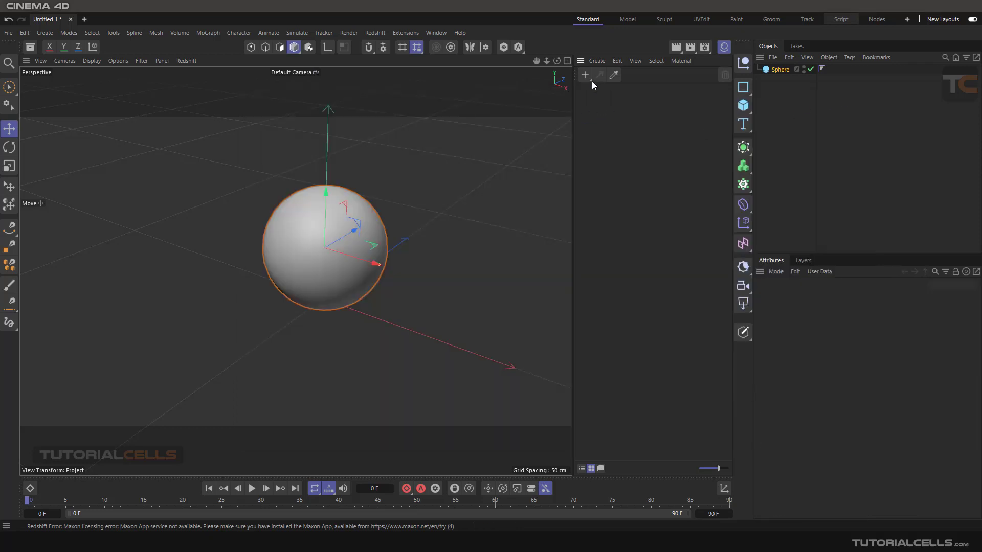
# Create a new standard material in the Material Manager.
pyautogui.click(590, 81)
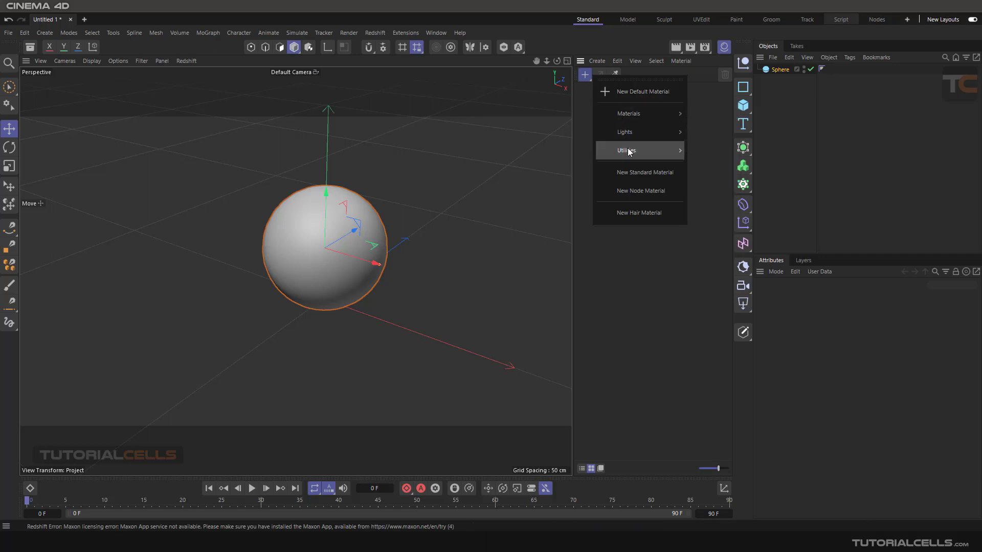
pyautogui.click(643, 174)
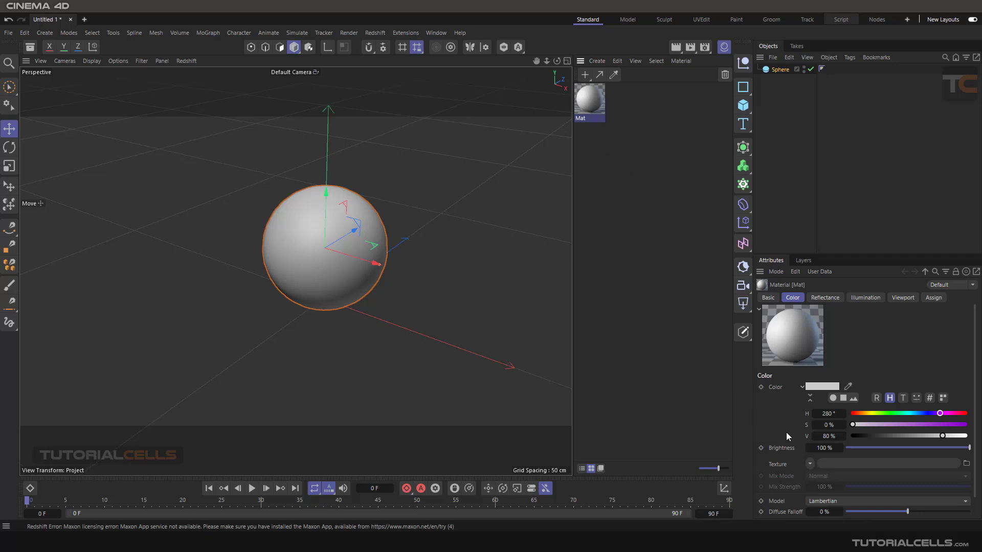
pyautogui.scroll(-1, 824, 401)
pyautogui.scroll(1, 824, 404)
# Examine the new material's Diffusion, Luminance, Transparency, Reflectance and Color channels in the Material Editor.
pyautogui.doubleClick(589, 105)
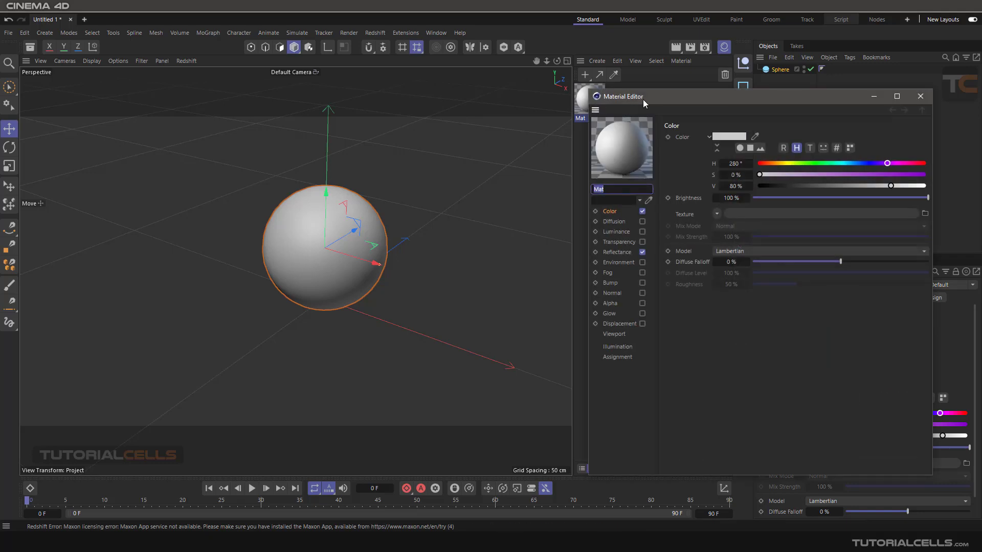
pyautogui.moveTo(643, 100); pyautogui.dragTo(470, 77)
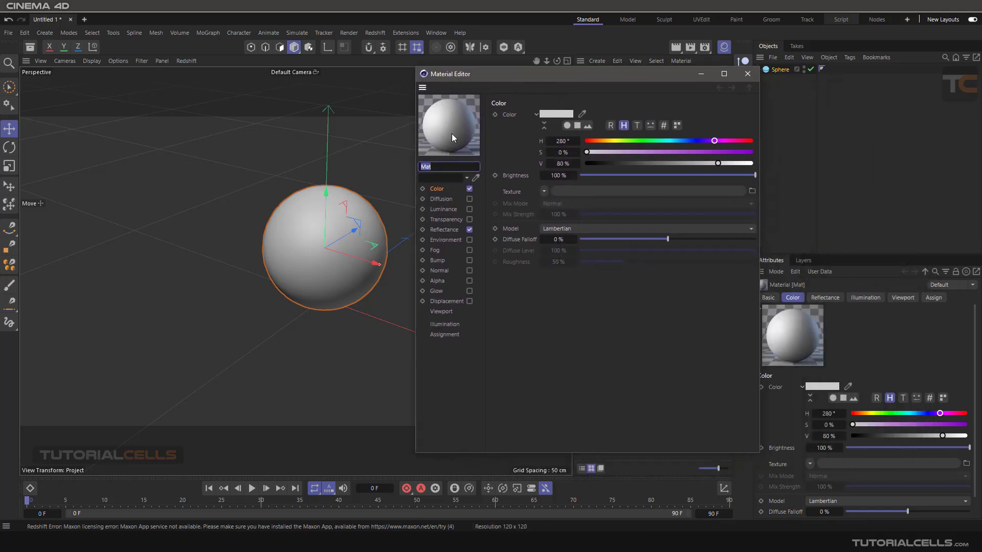
pyautogui.click(438, 199)
pyautogui.click(440, 209)
pyautogui.click(440, 219)
pyautogui.click(439, 229)
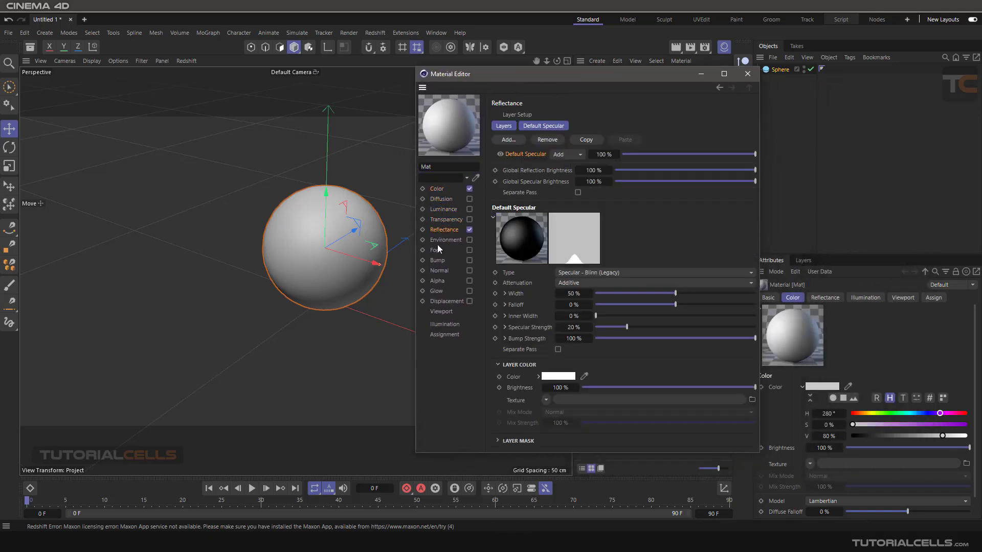
pyautogui.click(434, 191)
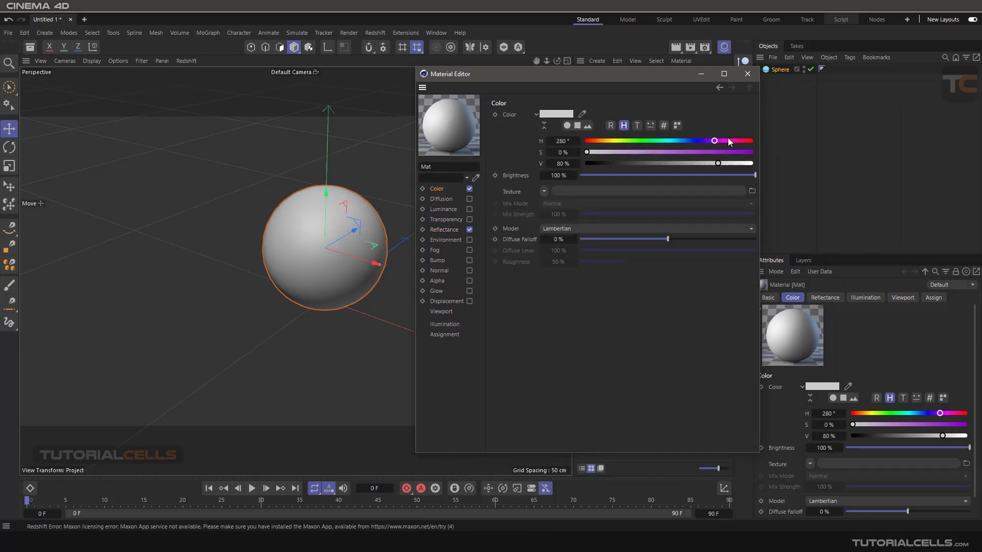
pyautogui.click(747, 73)
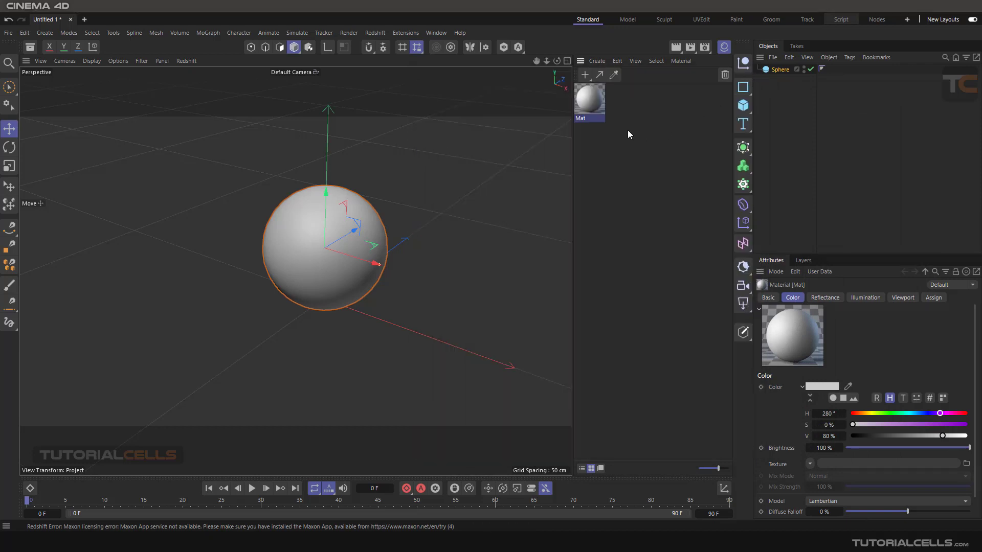
pyautogui.click(597, 61)
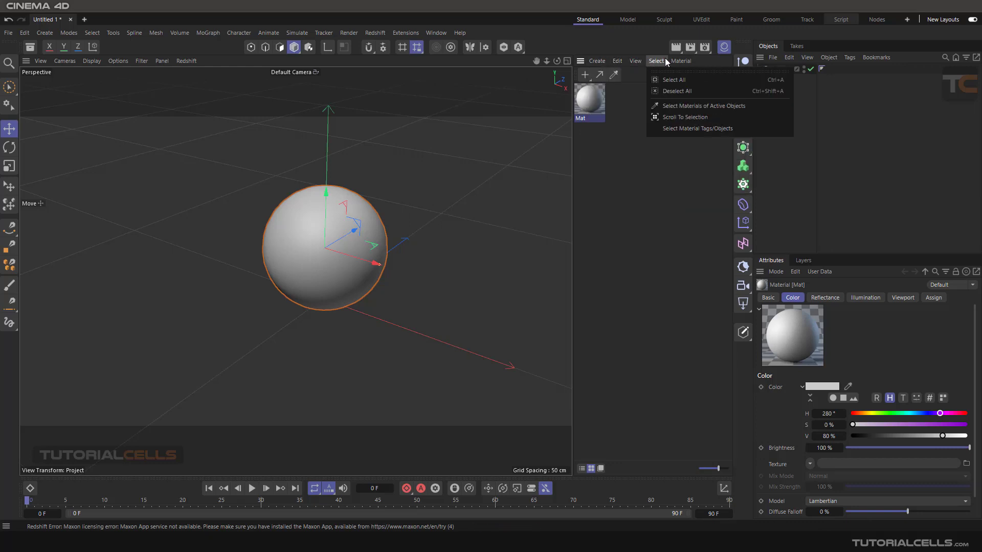
pyautogui.moveTo(671, 61)
pyautogui.click(610, 232)
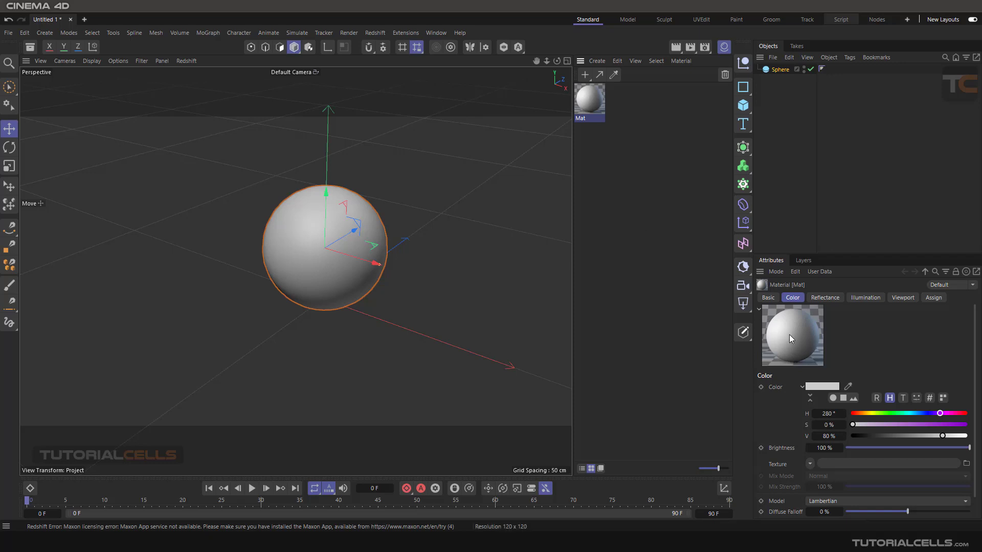
# Set the material's color to magenta with hue 301° and saturation 60%, and apply the material to the sphere.
pyautogui.click(863, 413)
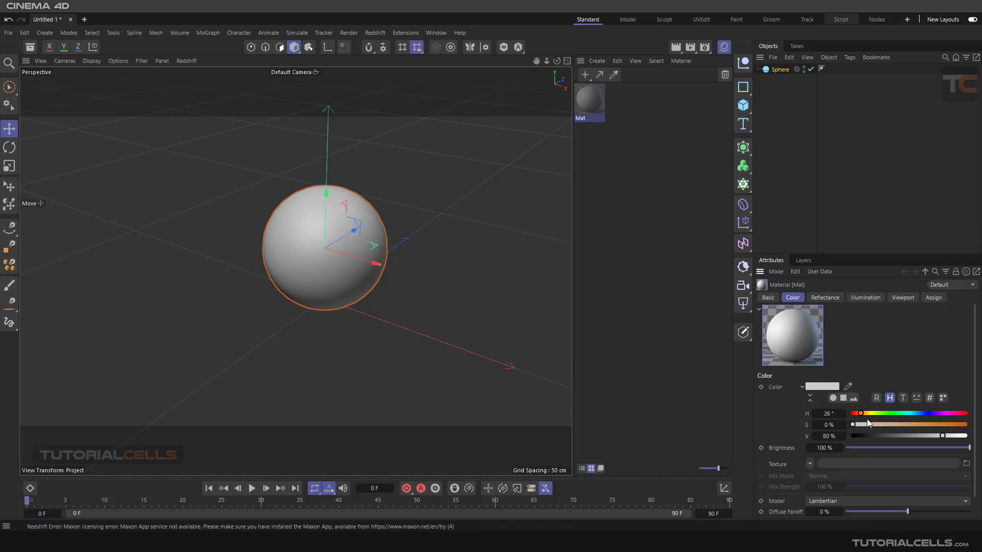
pyautogui.moveTo(867, 424); pyautogui.dragTo(920, 425)
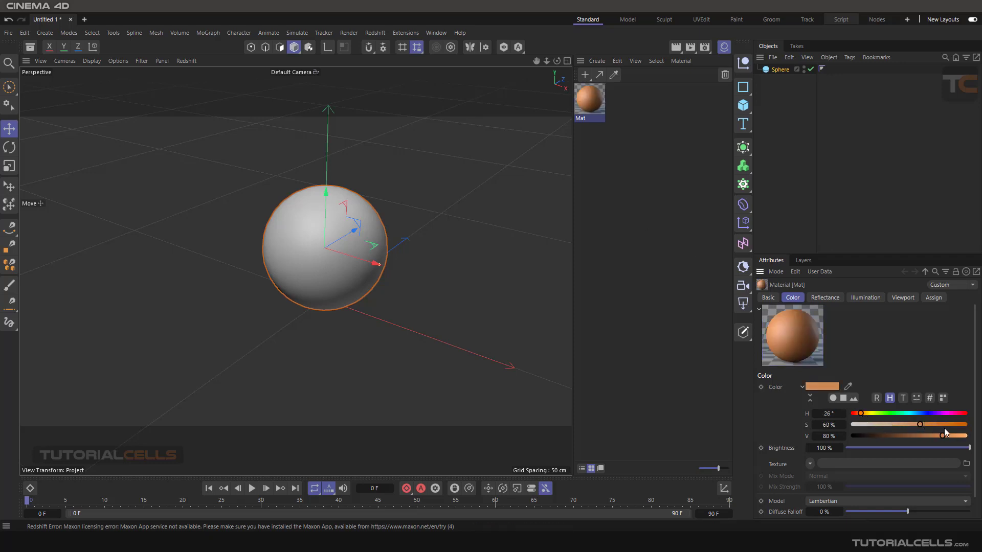
pyautogui.click(946, 413)
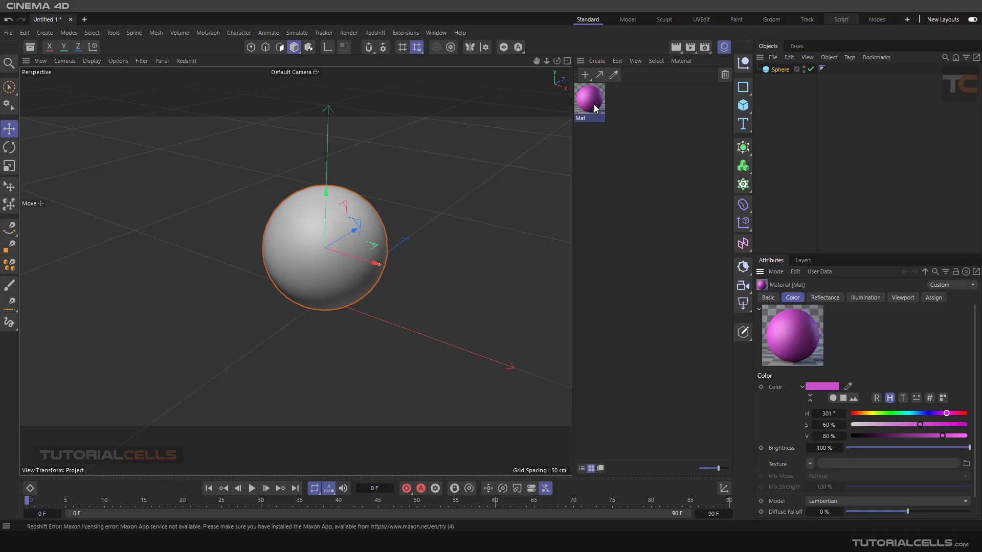
pyautogui.moveTo(594, 107); pyautogui.dragTo(305, 214)
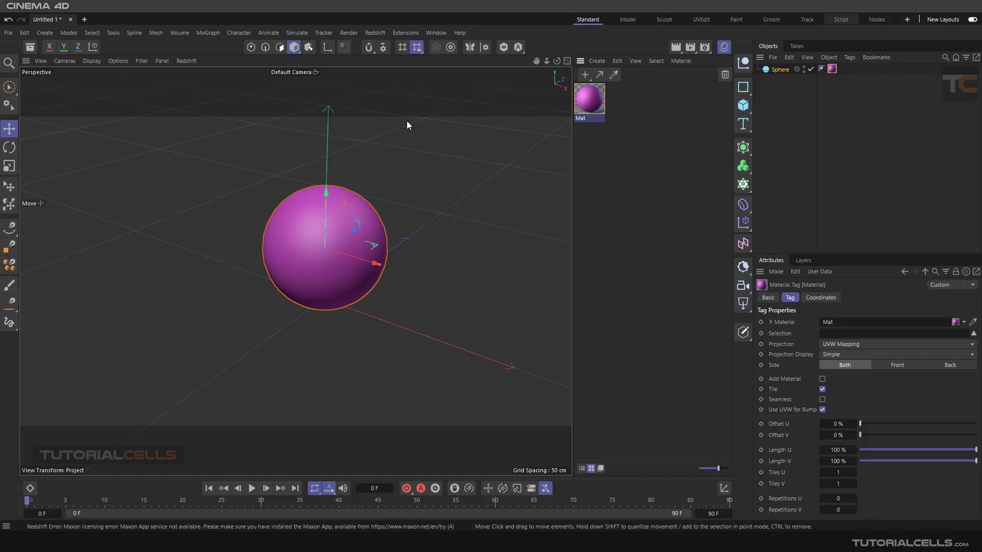
# Add a cube and move it about 387 cm along the X axis so it stands beside the sphere.
pyautogui.click(744, 106)
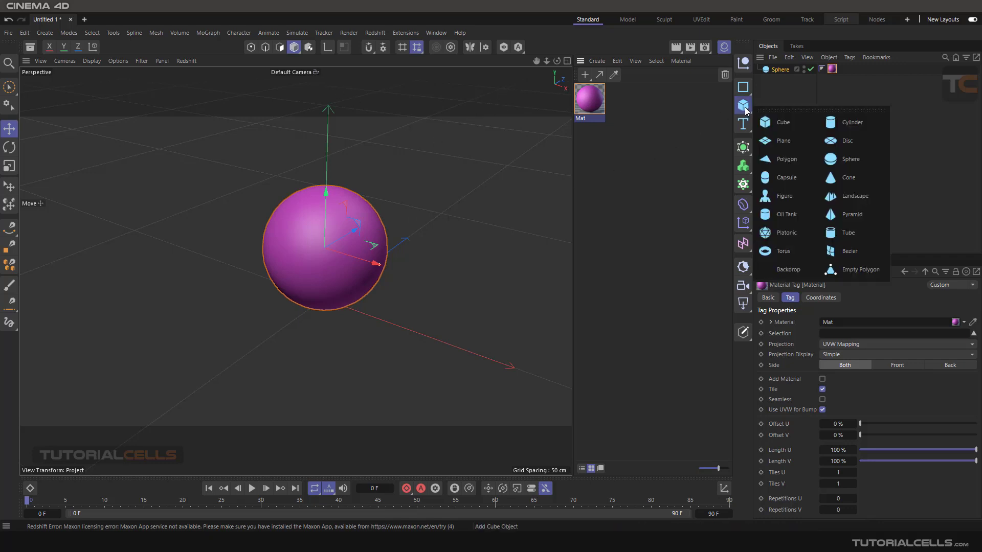
pyautogui.click(784, 128)
pyautogui.moveTo(335, 297); pyautogui.dragTo(235, 273)
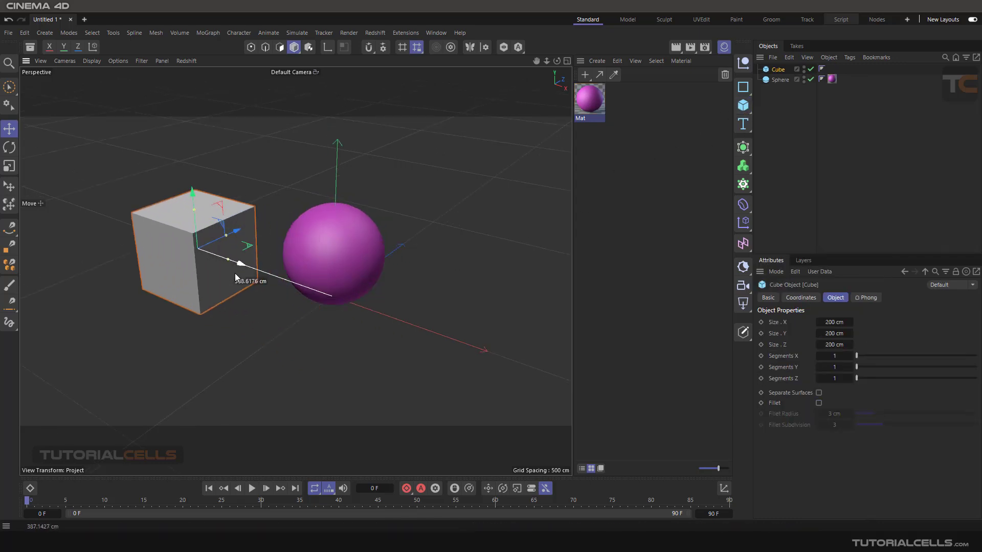
# Apply the magenta material to the cube, and remove the material tags from both the cube and the sphere.
pyautogui.moveTo(598, 105); pyautogui.dragTo(239, 209)
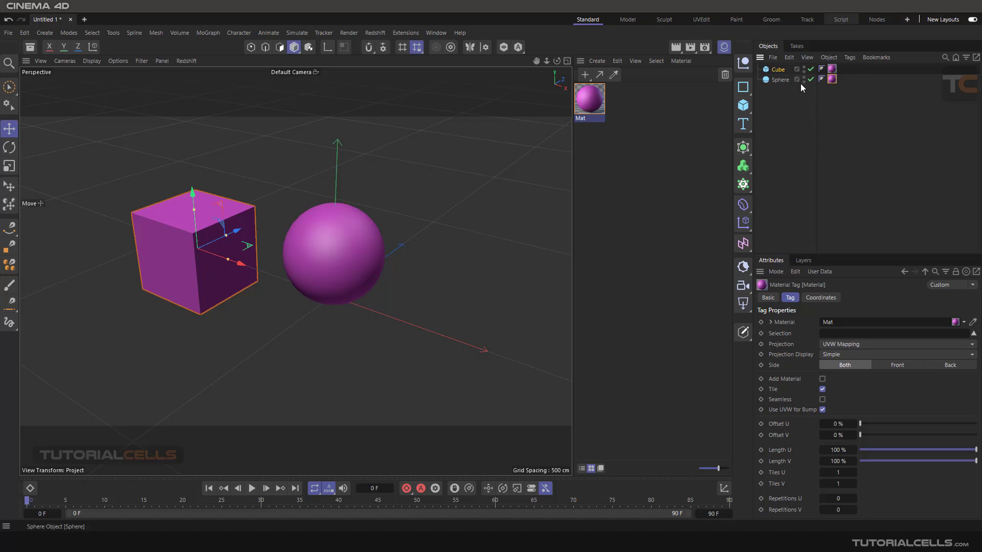
pyautogui.press('Delete')
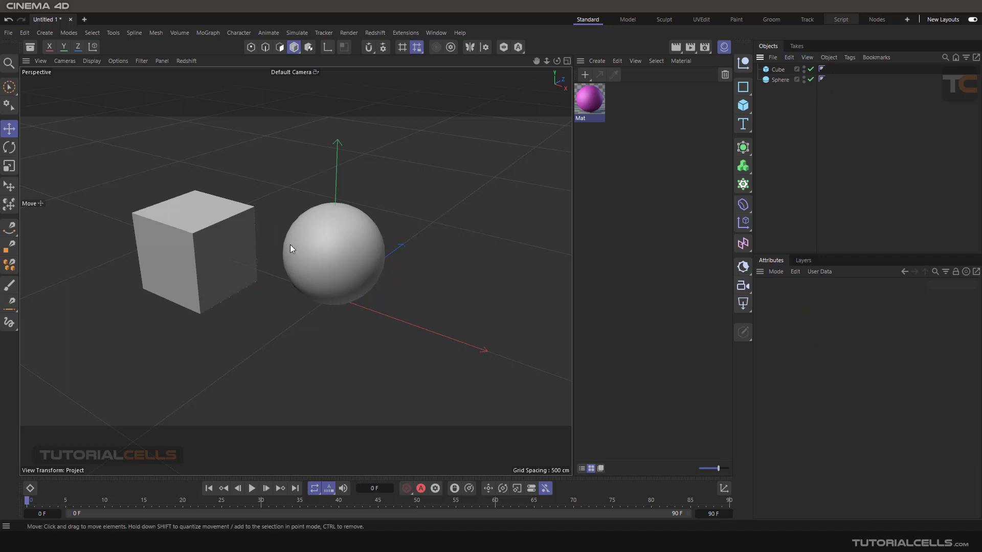
# Duplicate the magenta material and add another new standard material.
pyautogui.click(593, 105)
pyautogui.hotkey('ctrl', 'c')
pyautogui.hotkey('ctrl', 'v')
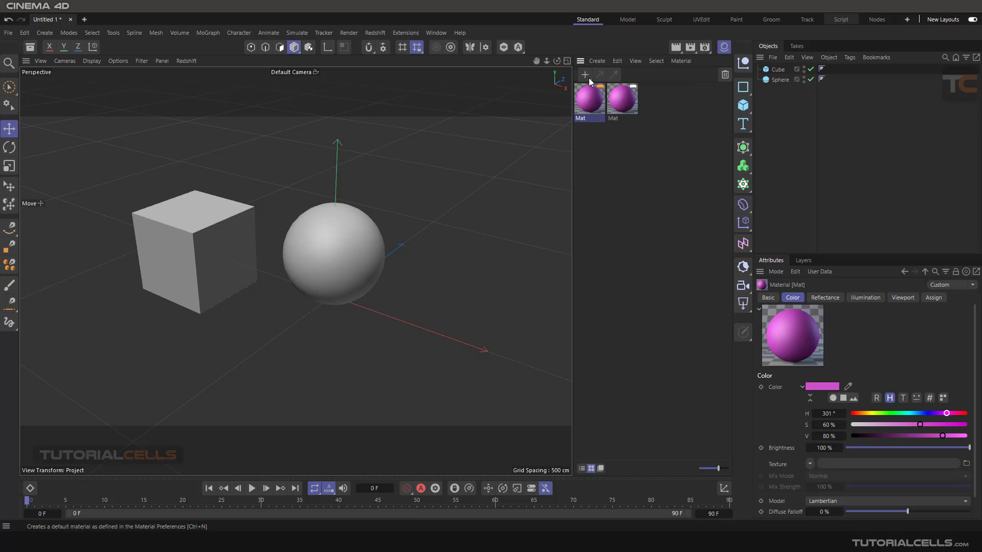
pyautogui.click(590, 79)
pyautogui.click(615, 171)
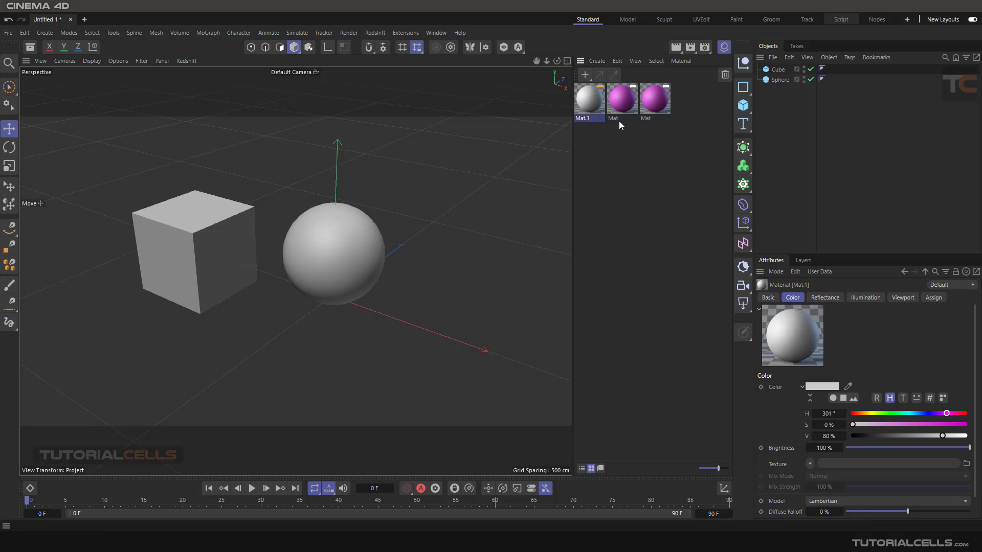
# Recolor one magenta material yellow with hue 49°, and the new grey material blue with hue 210° and saturation 81%.
pyautogui.click(617, 104)
pyautogui.click(867, 413)
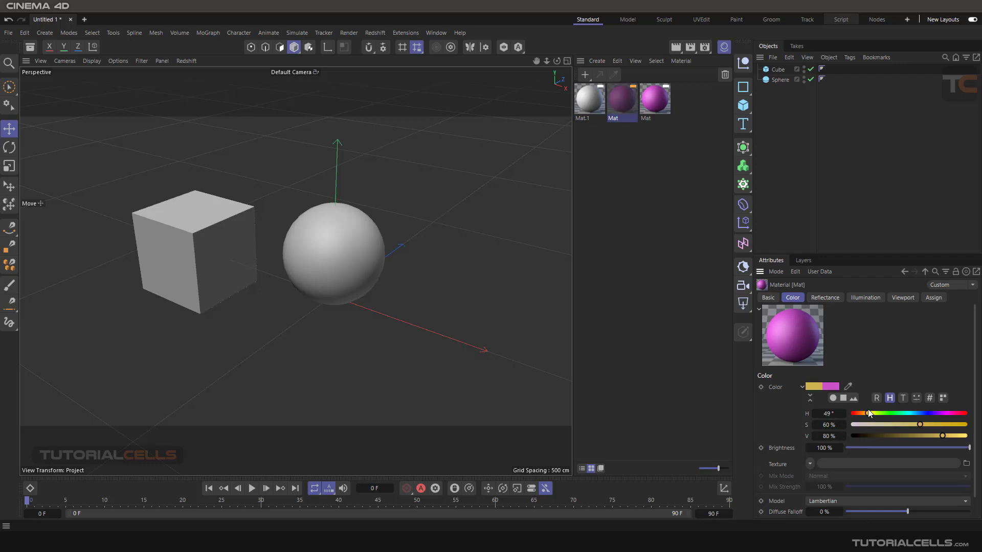
pyautogui.click(593, 105)
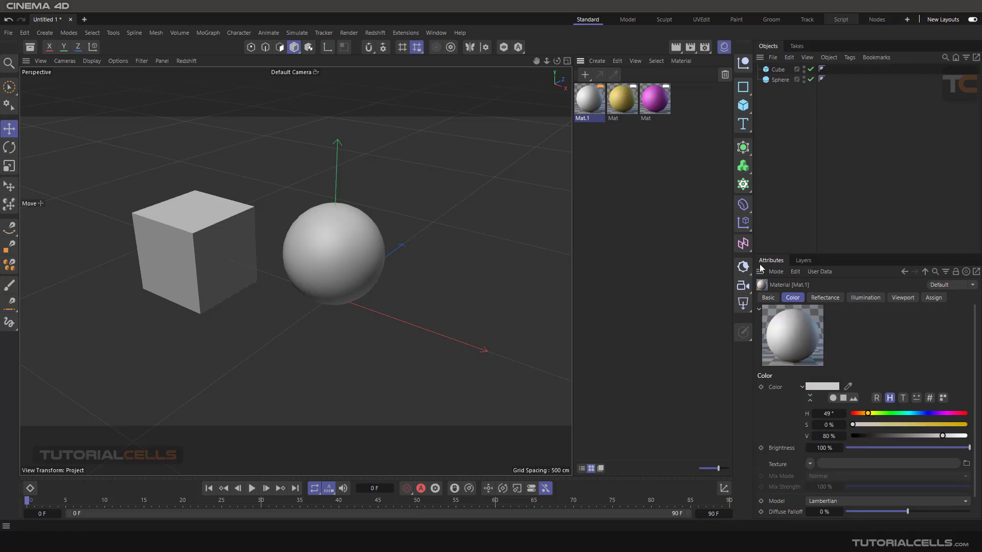
pyautogui.click(918, 414)
pyautogui.click(944, 424)
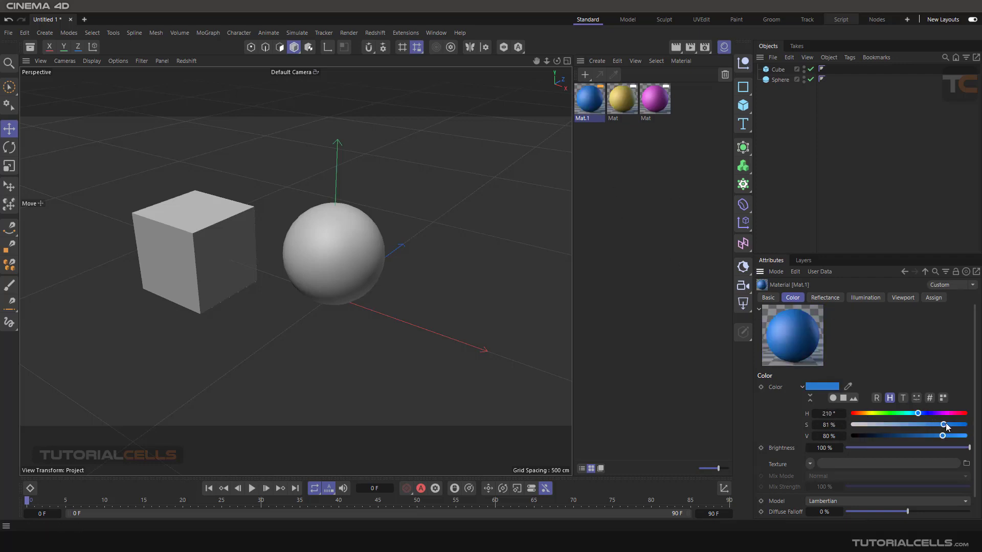
# Examine the remaining magenta material's context commands and channel options, and its settings in the Material Editor.
pyautogui.rightClick(650, 104)
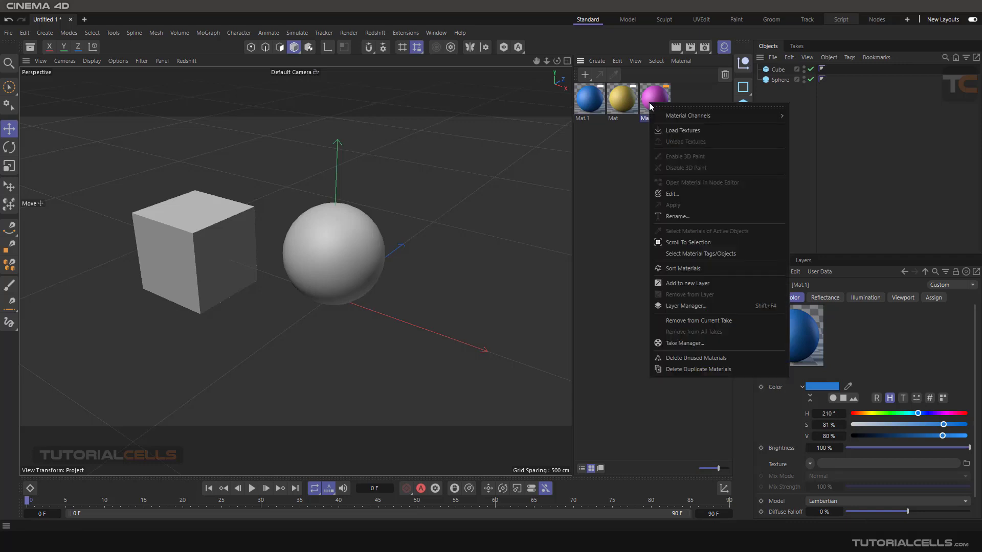
pyautogui.moveTo(661, 116)
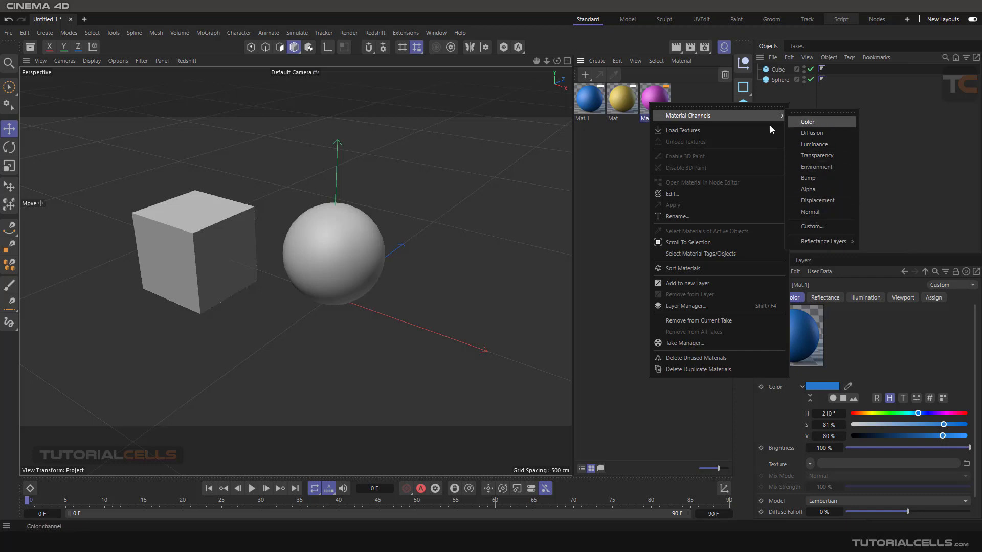
pyautogui.click(652, 95)
pyautogui.doubleClick(652, 95)
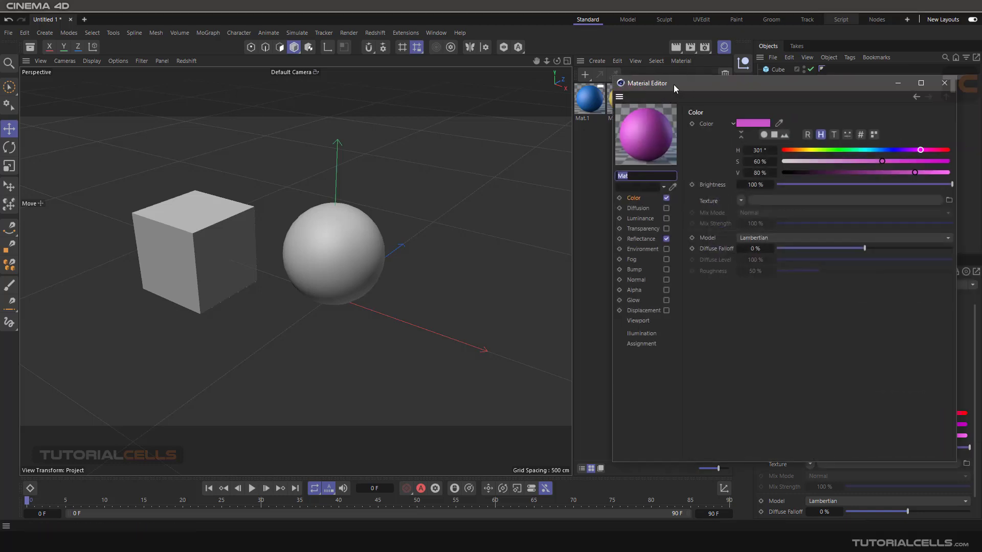
pyautogui.click(811, 87)
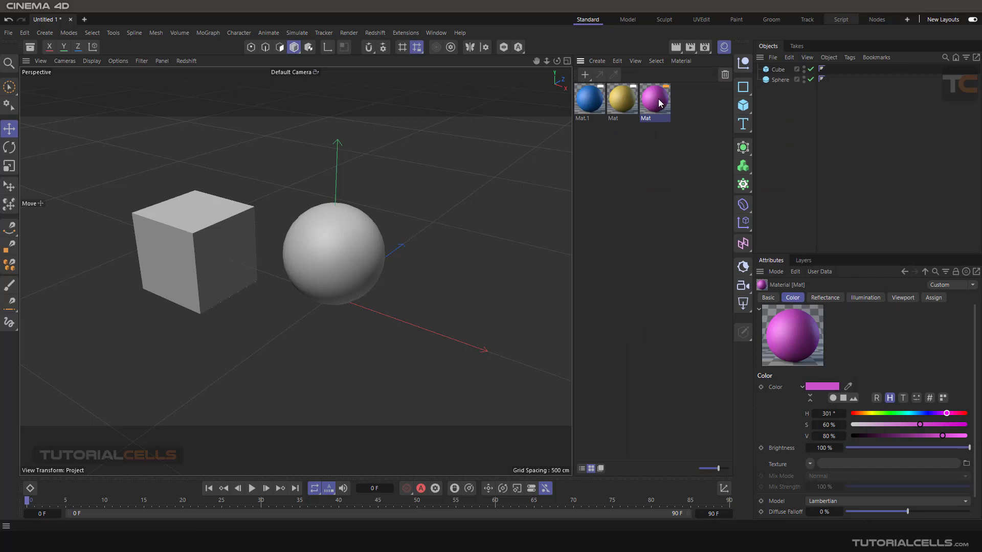
pyautogui.rightClick(658, 100)
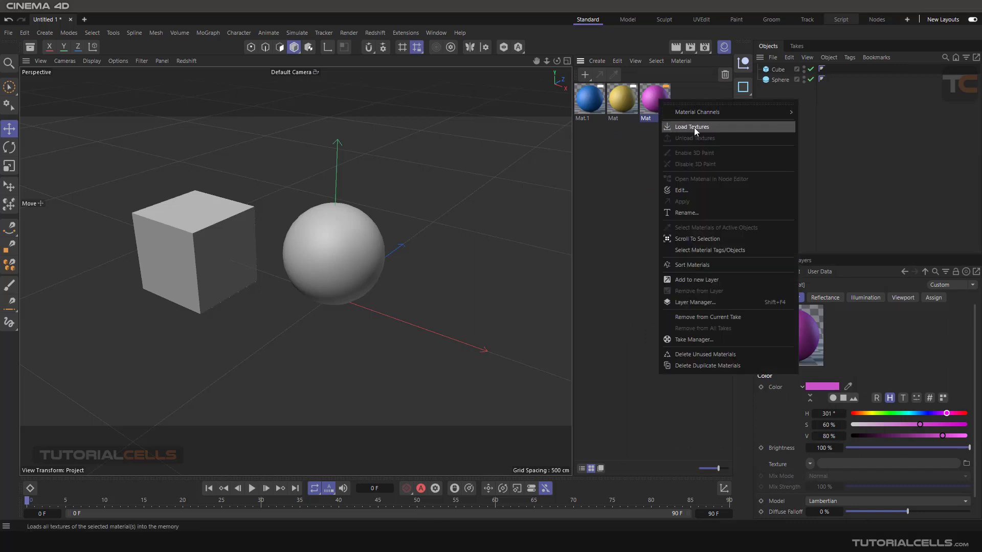
pyautogui.click(694, 189)
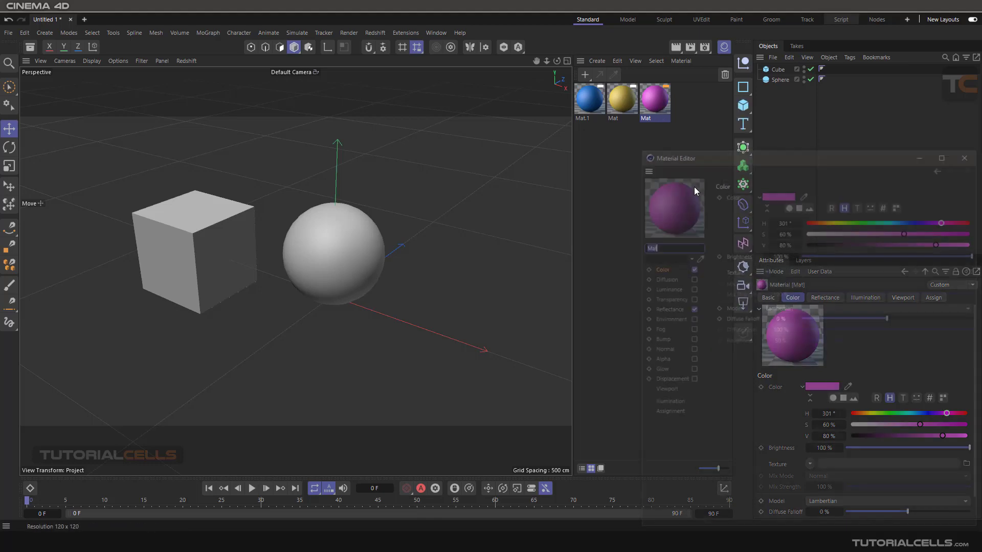
pyautogui.moveTo(725, 154); pyautogui.dragTo(472, 85)
pyautogui.click(724, 85)
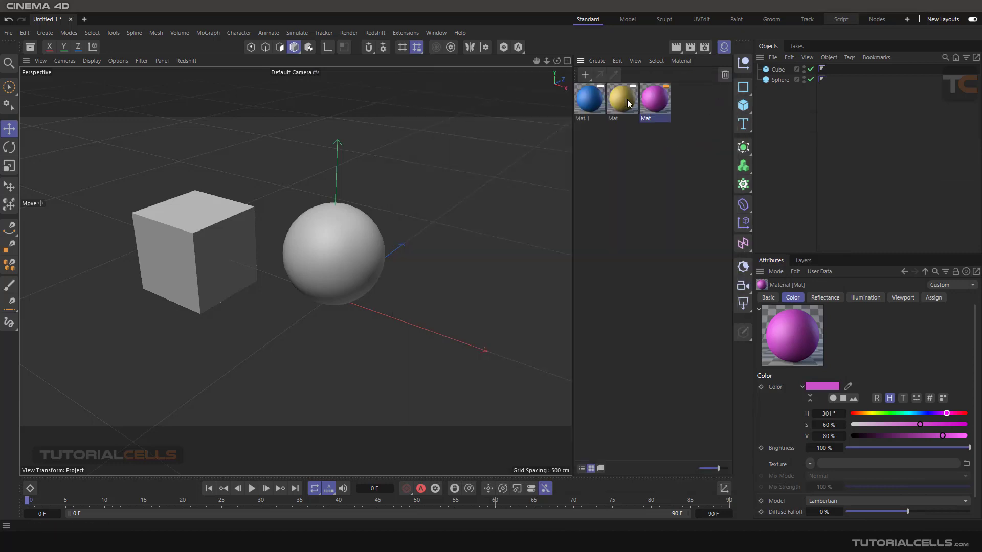
# Rename the magenta material as fg.
pyautogui.rightClick(659, 98)
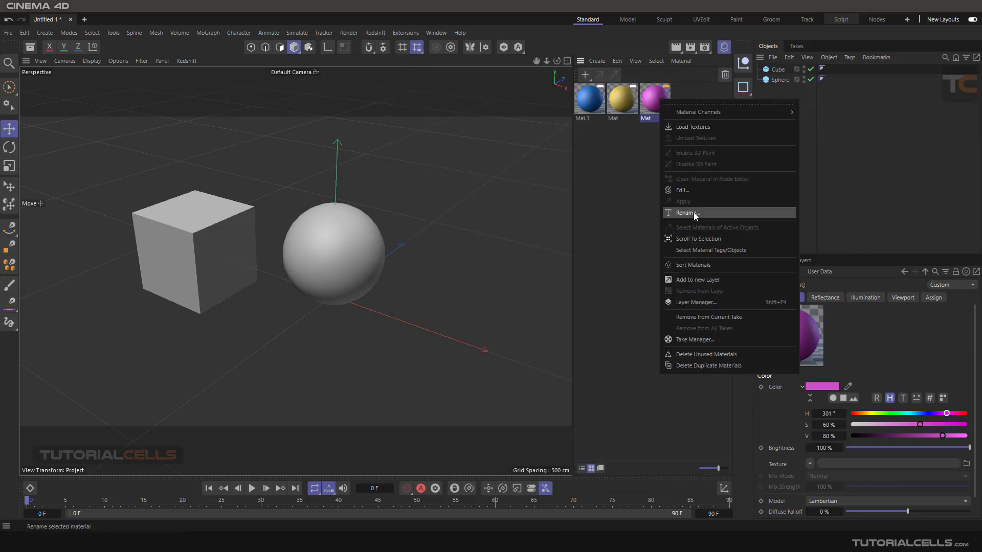
pyautogui.click(650, 119)
pyautogui.doubleClick(649, 118)
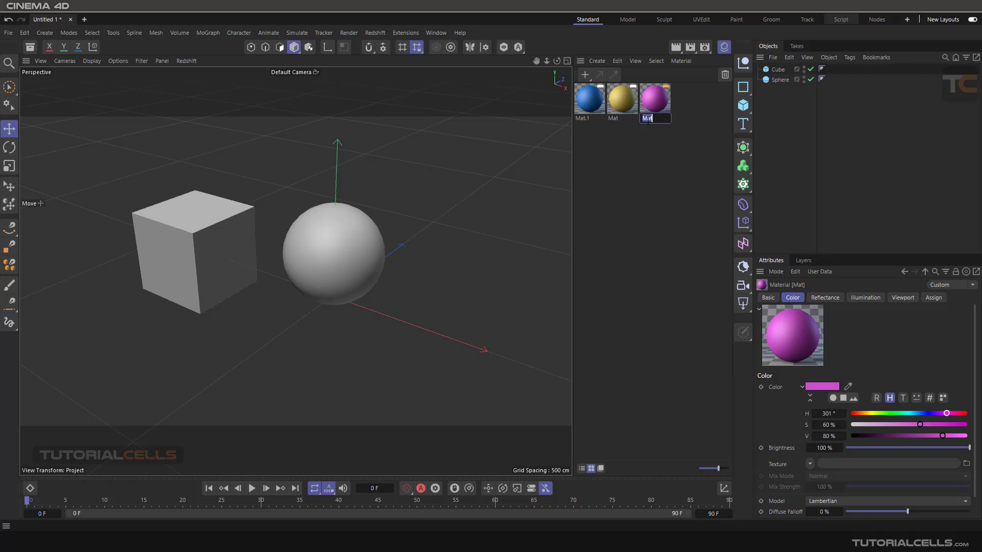
pyautogui.write('fg')
pyautogui.click(650, 142)
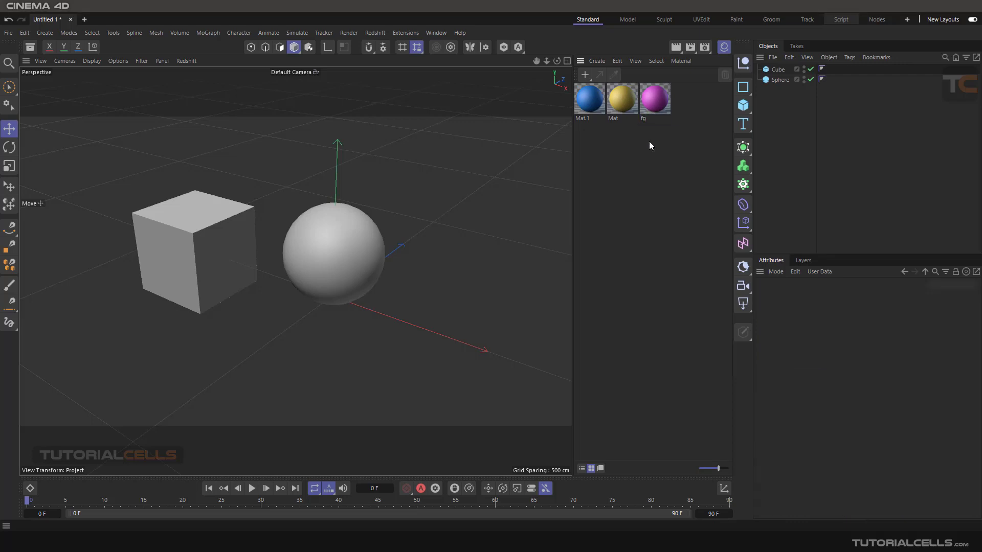
# Apply the magenta fg material to the sphere and the blue Mat.1 material to the cube.
pyautogui.rightClick(652, 100)
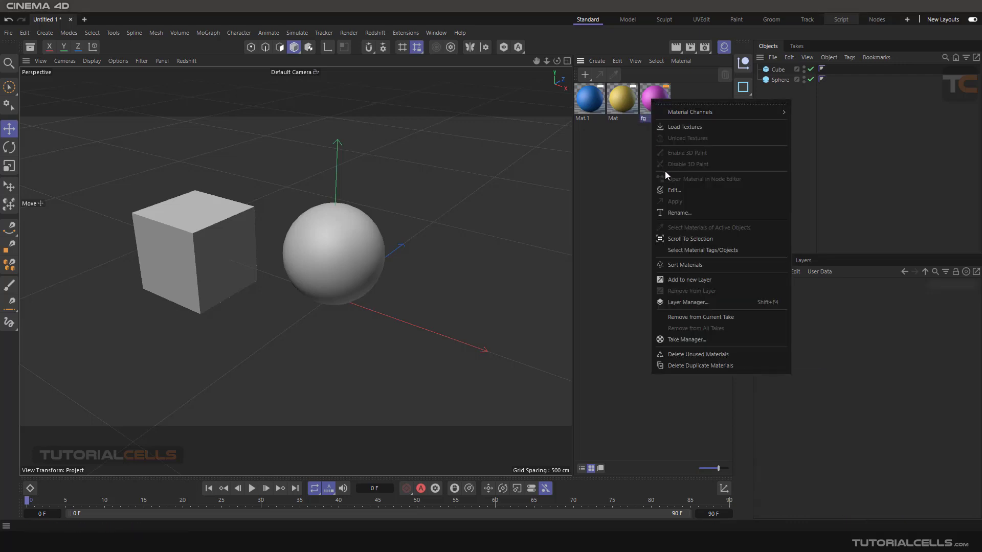
pyautogui.click(674, 241)
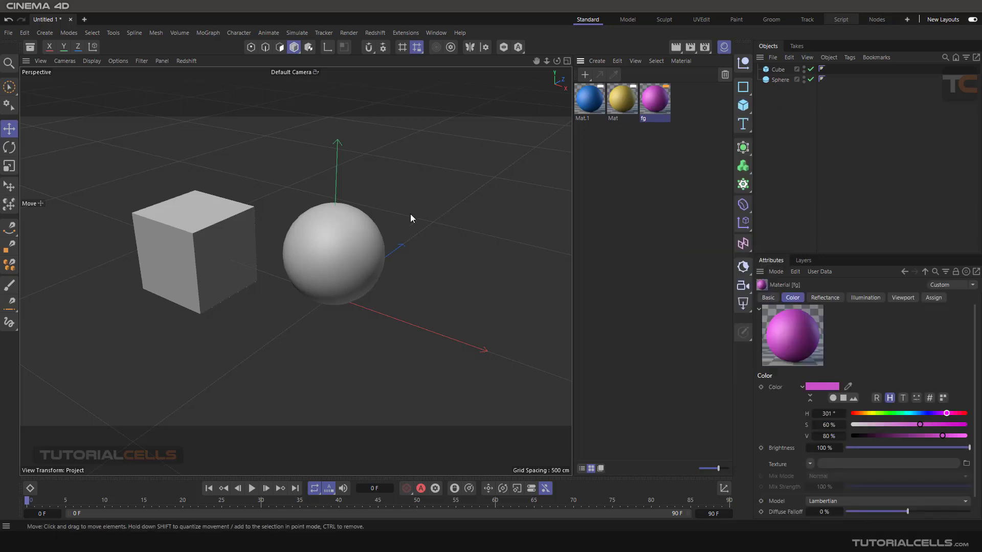
pyautogui.moveTo(661, 107); pyautogui.dragTo(338, 233)
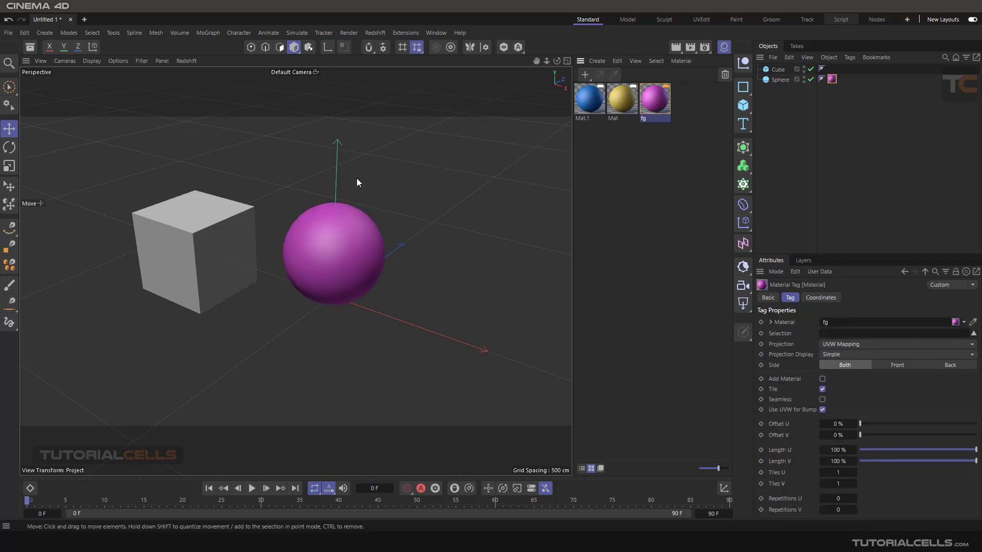
pyautogui.click(219, 213)
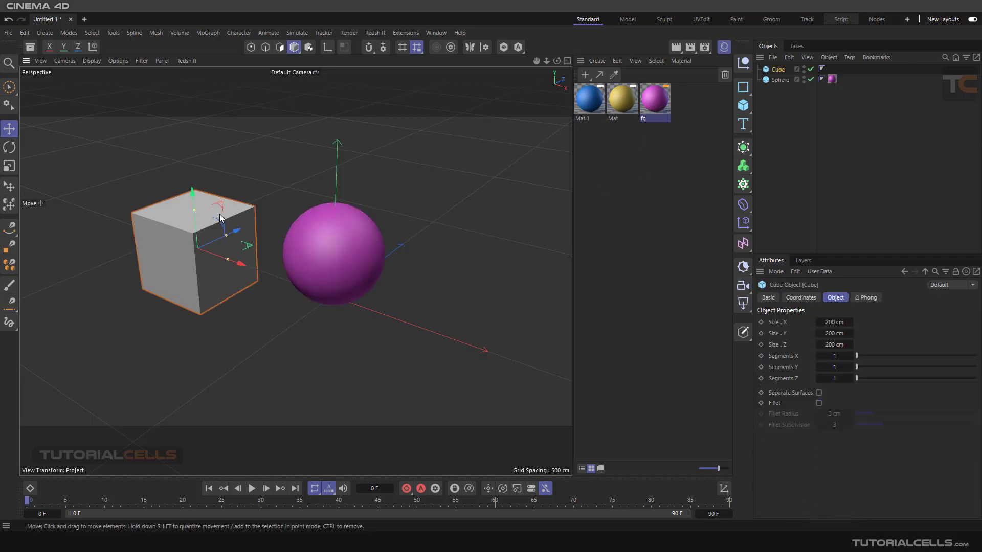
pyautogui.rightClick(592, 104)
pyautogui.click(627, 206)
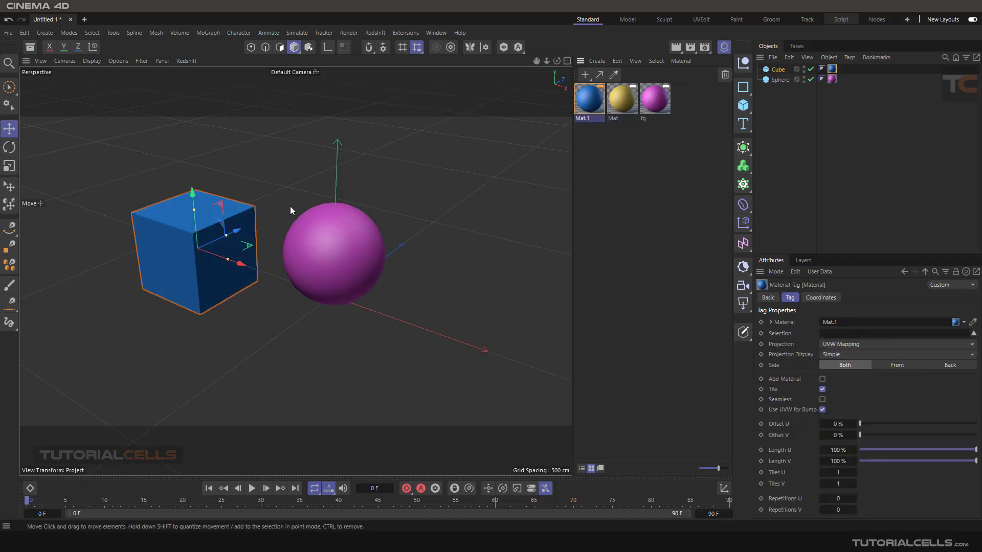
# Clear the material selection, then select the sphere's material with Select Materials of Active Objects.
pyautogui.click(597, 180)
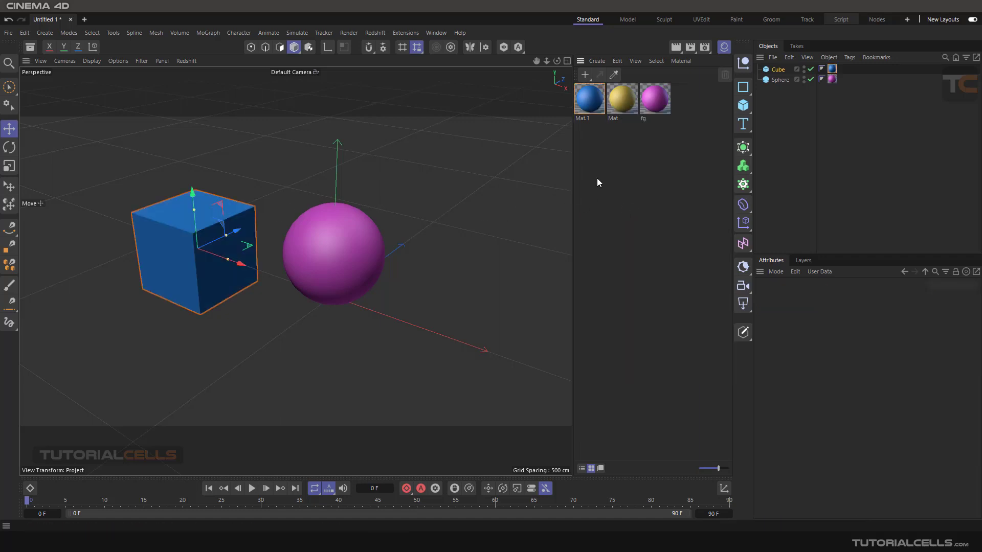
pyautogui.click(348, 231)
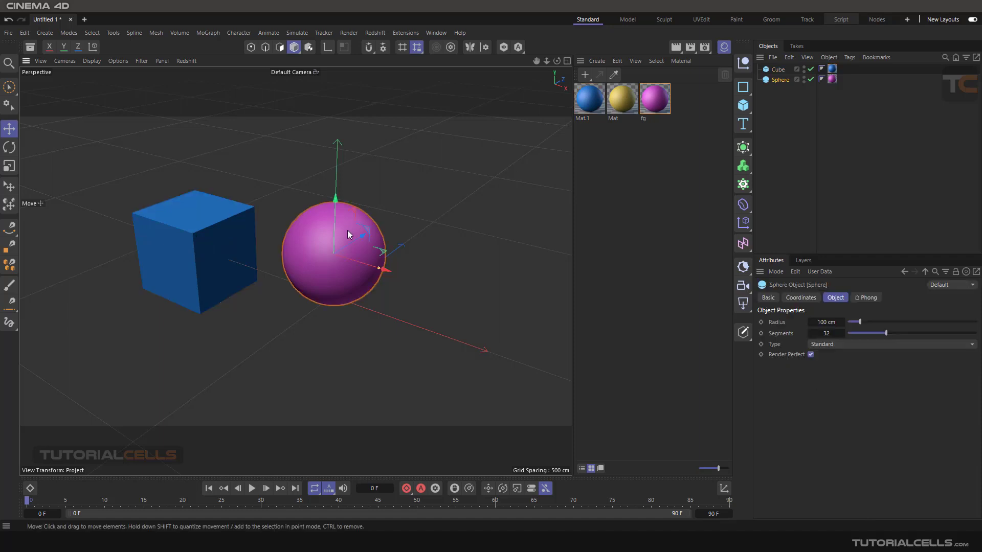
pyautogui.rightClick(650, 104)
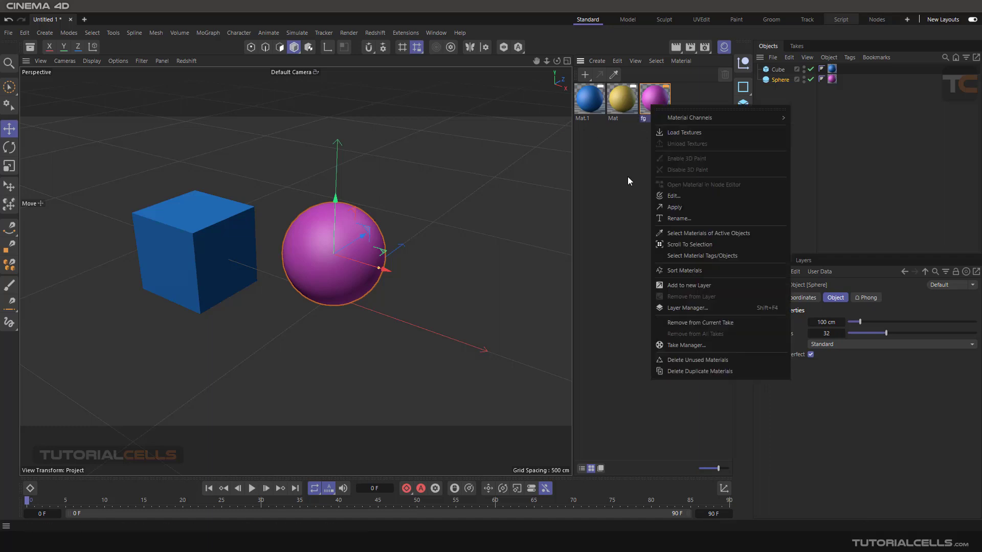
pyautogui.click(676, 232)
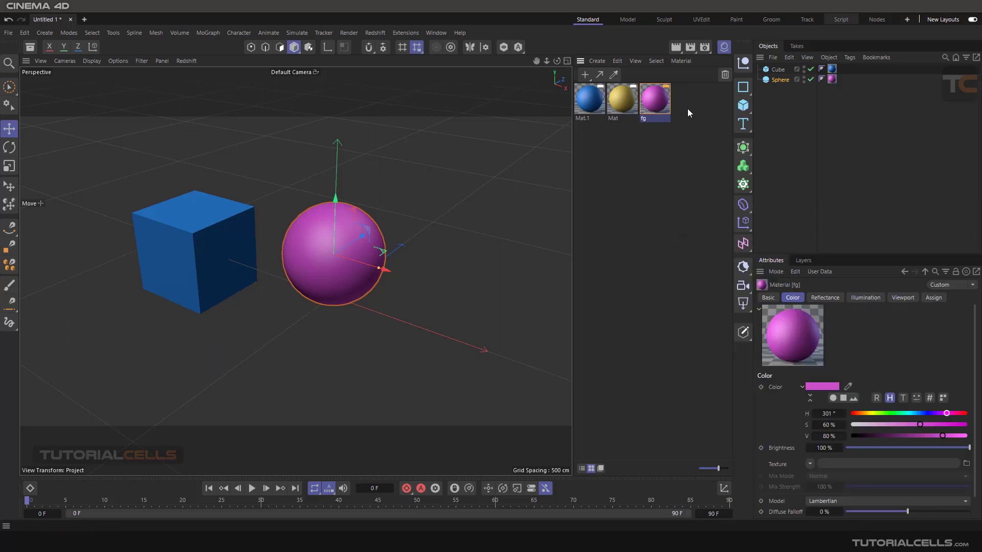
pyautogui.rightClick(660, 104)
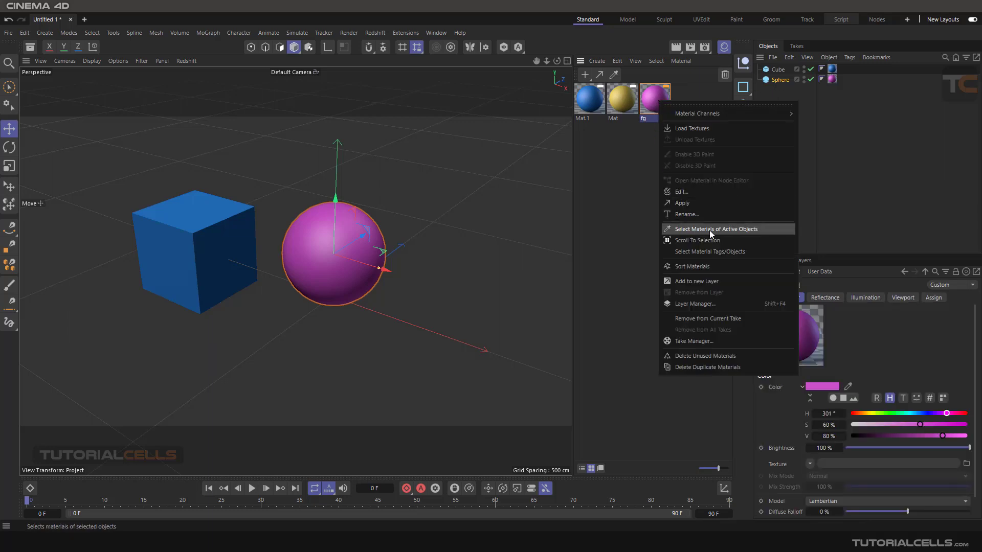
pyautogui.click(465, 208)
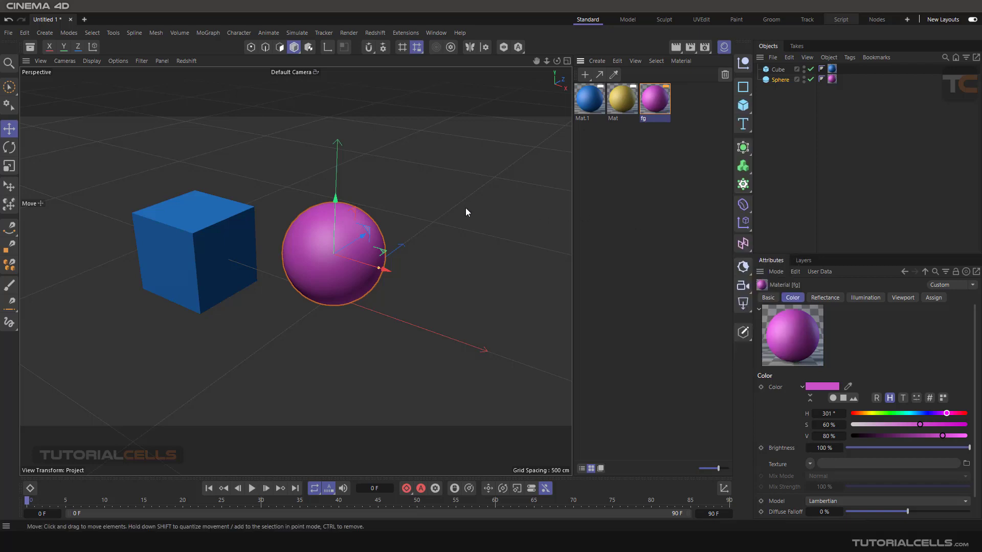
pyautogui.click(665, 185)
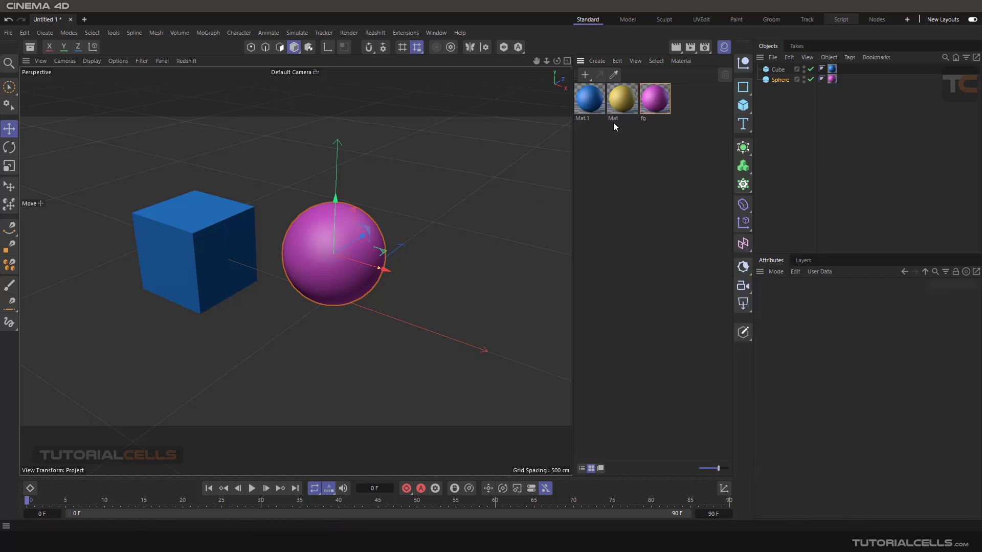
pyautogui.click(619, 103)
pyautogui.click(586, 101)
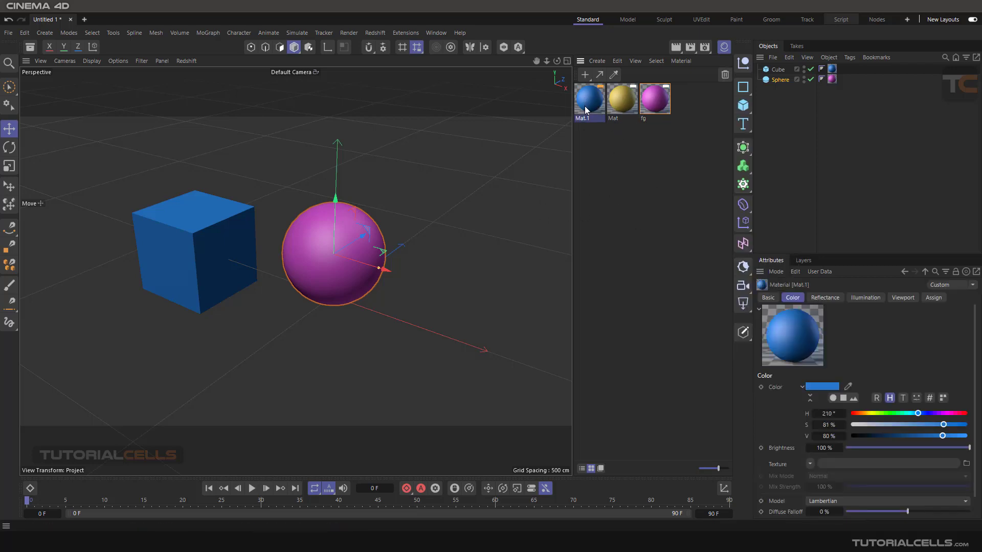
pyautogui.click(361, 180)
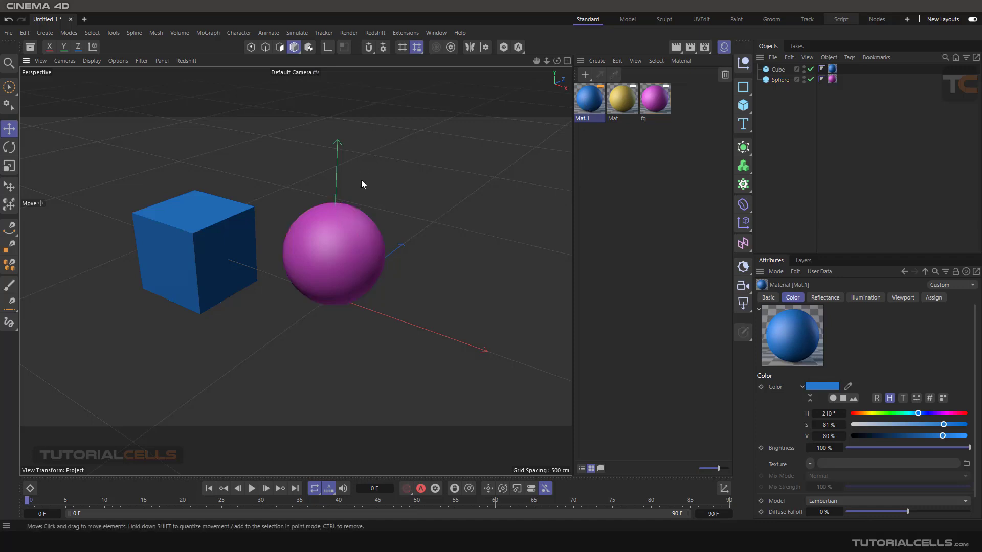
pyautogui.click(235, 249)
pyautogui.rightClick(235, 246)
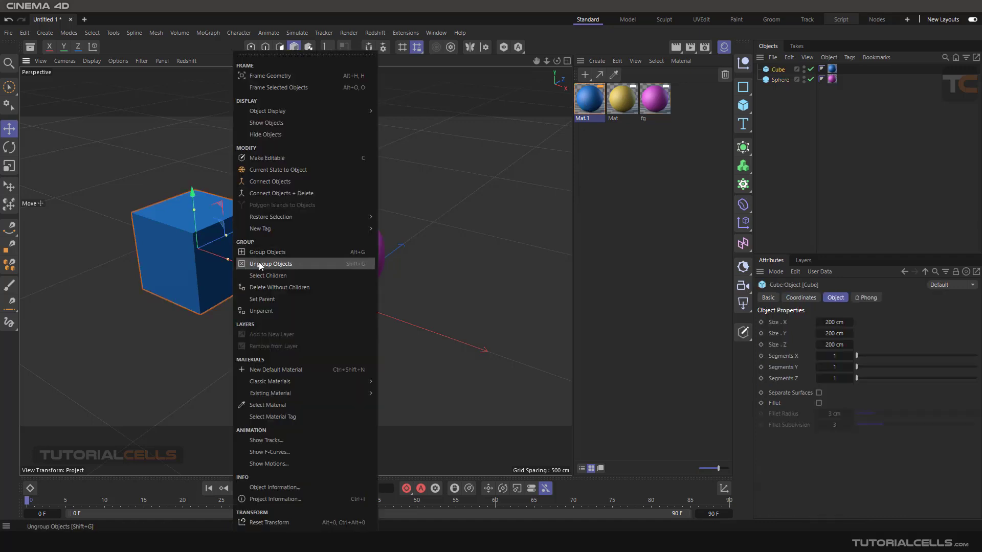
pyautogui.click(590, 106)
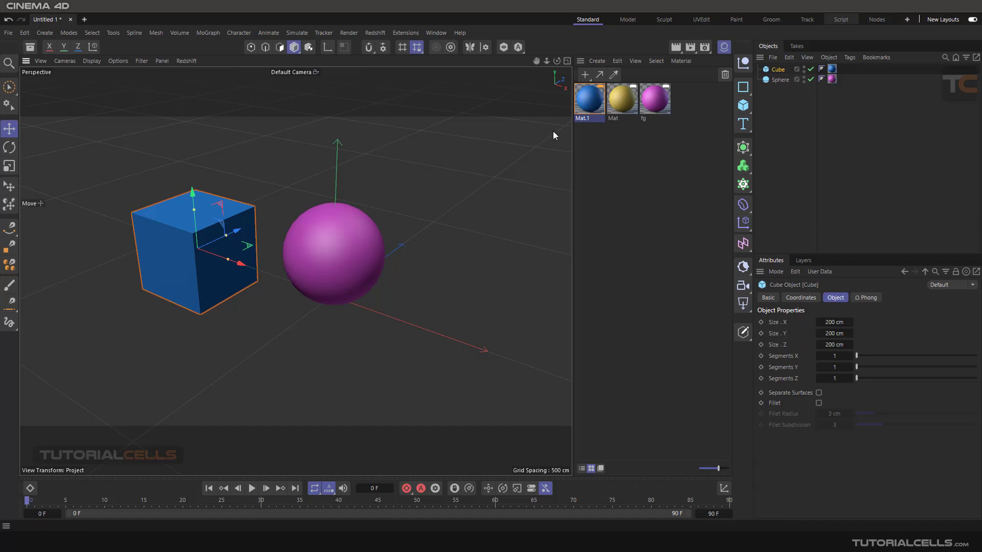
pyautogui.click(532, 147)
# Select the cube and its material tag from the blue Mat.1 material with Select Material Tags/Objects.
pyautogui.rightClick(591, 105)
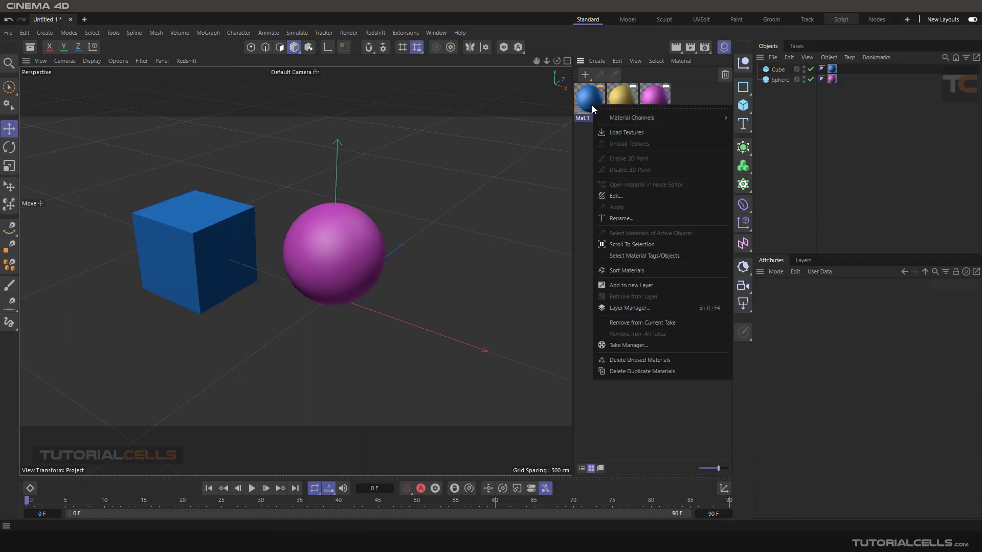
pyautogui.click(662, 244)
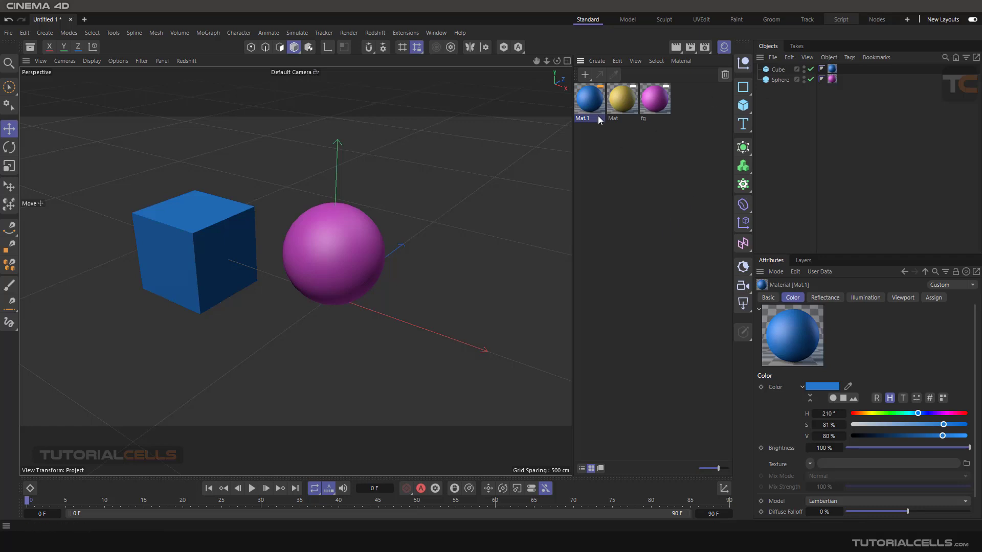
pyautogui.rightClick(593, 102)
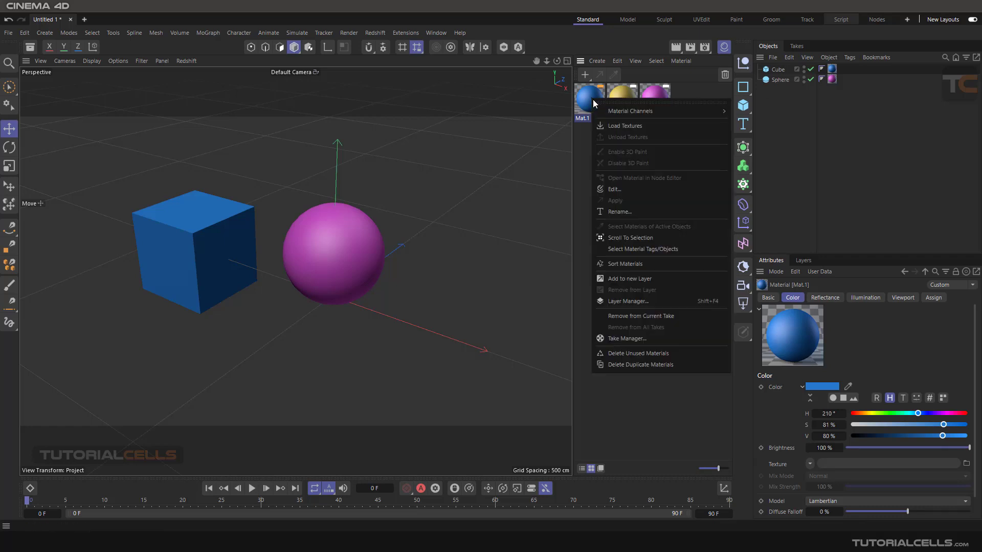
pyautogui.click(634, 250)
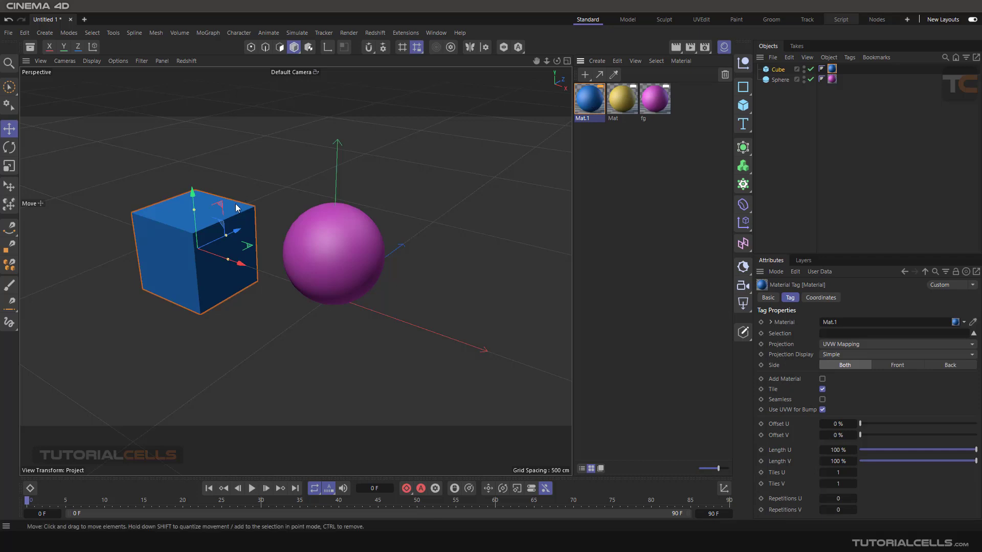
# Select the sphere and use Select Materials of Active Objects to pick out its assigned fg material.
pyautogui.click(326, 239)
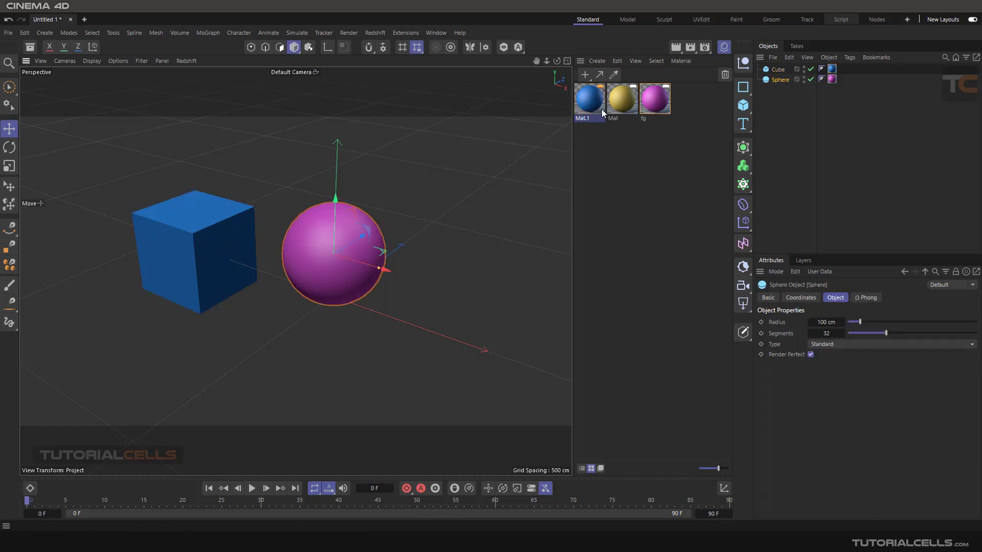
pyautogui.rightClick(654, 100)
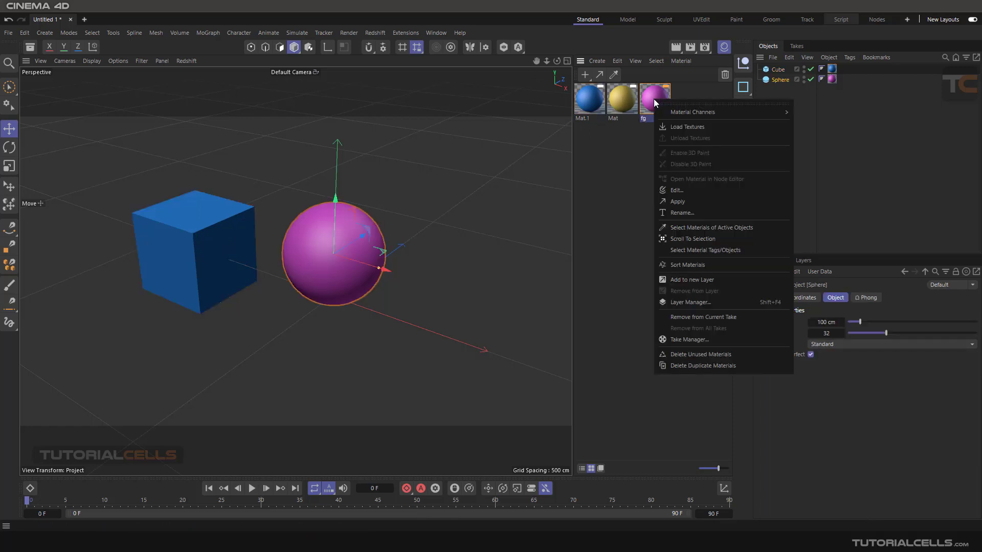
pyautogui.click(695, 231)
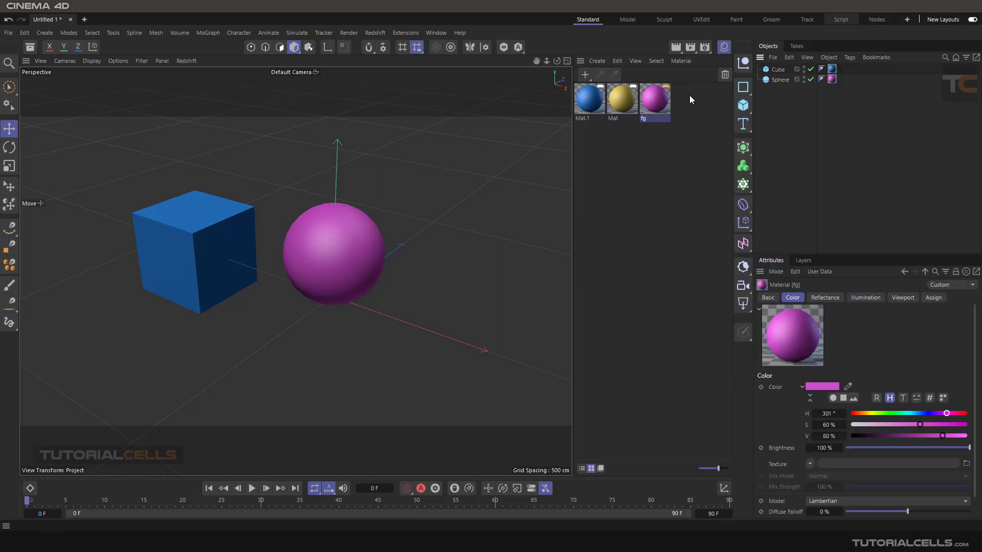
pyautogui.rightClick(646, 98)
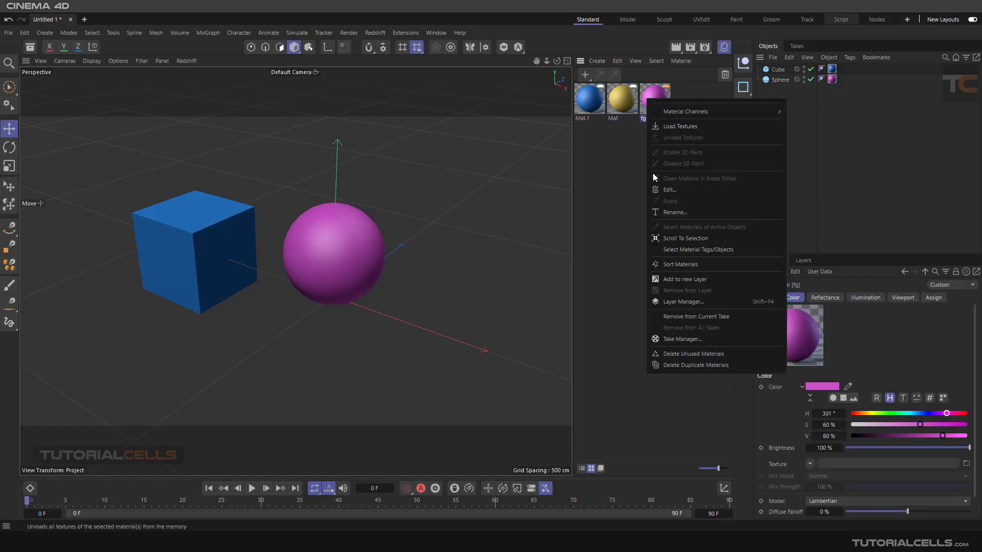
pyautogui.click(354, 247)
pyautogui.click(355, 247)
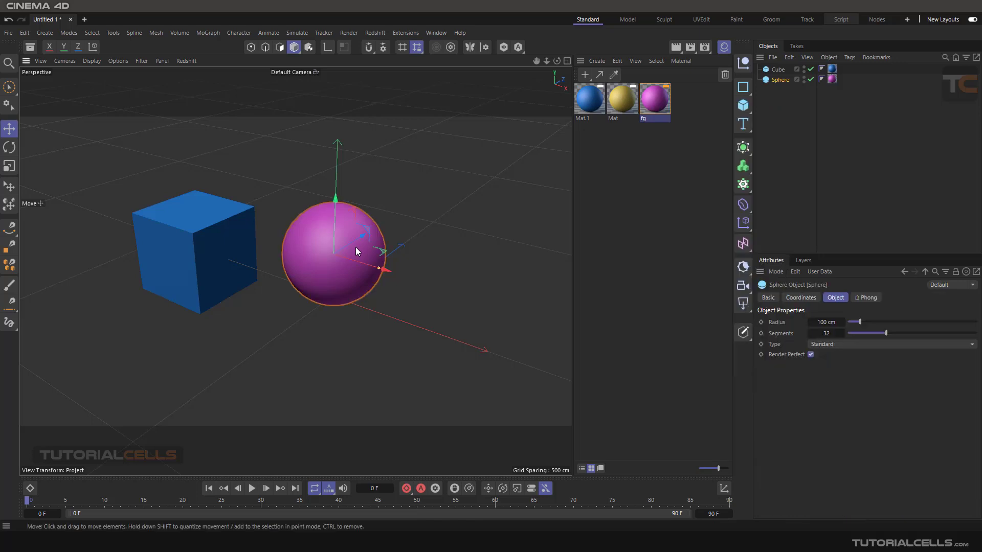
pyautogui.rightClick(652, 97)
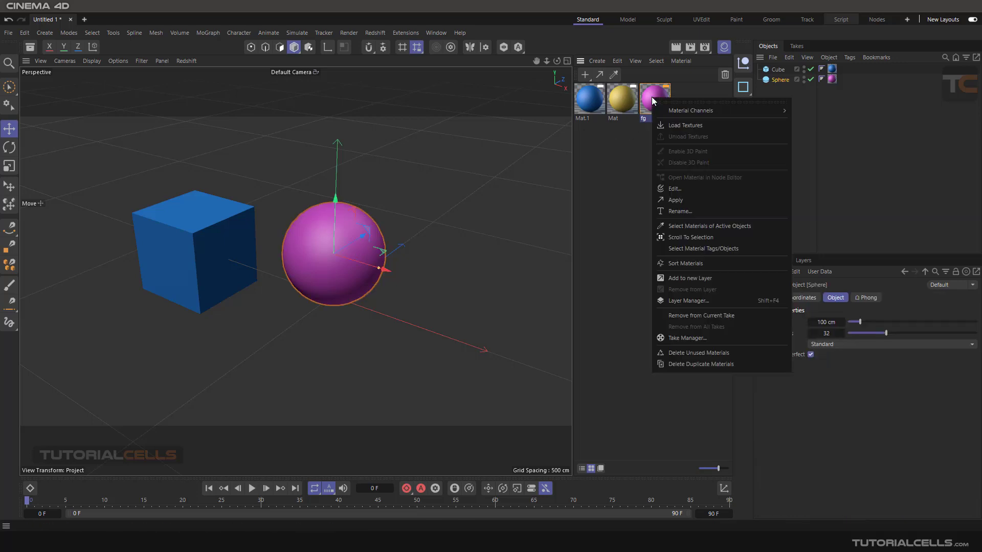
pyautogui.click(683, 226)
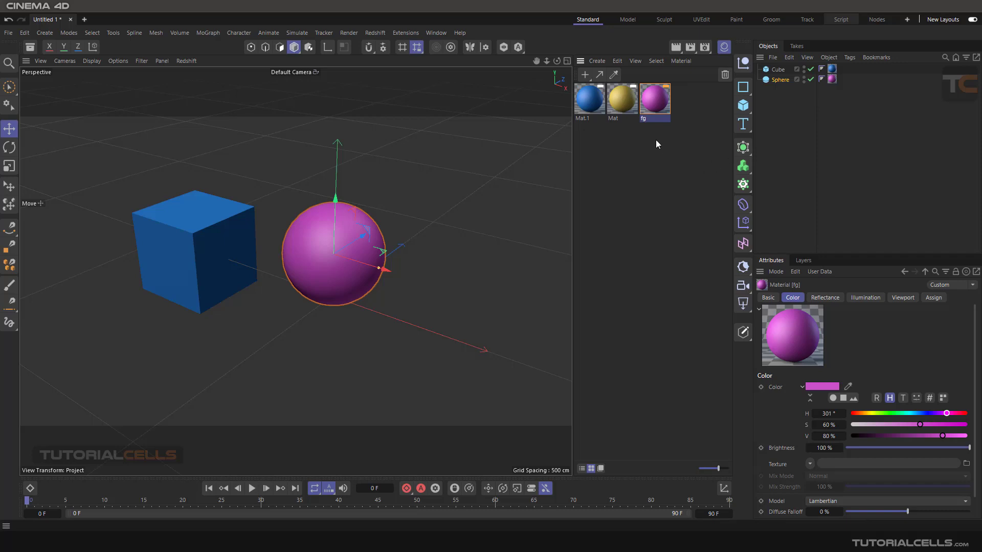
# Select the sphere's material tag from fg with Select Material Tags/Objects, then clear the selection and scroll the material list to fg.
pyautogui.rightClick(651, 92)
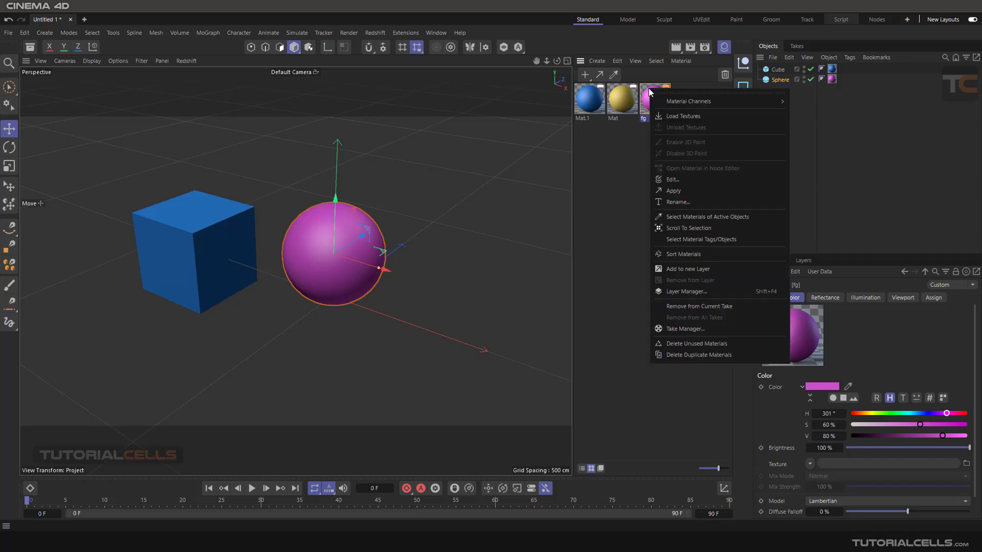
pyautogui.click(662, 240)
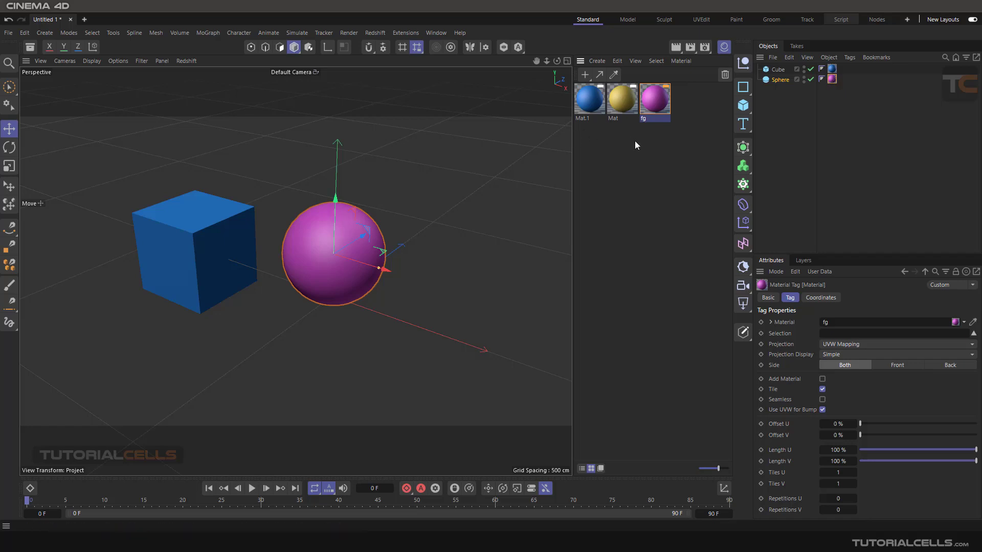
pyautogui.click(785, 94)
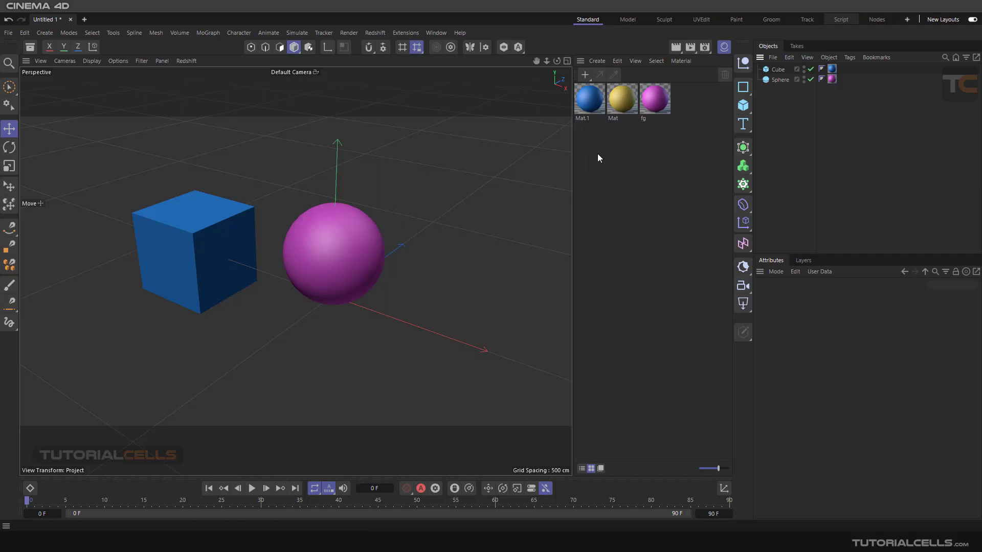
pyautogui.rightClick(654, 106)
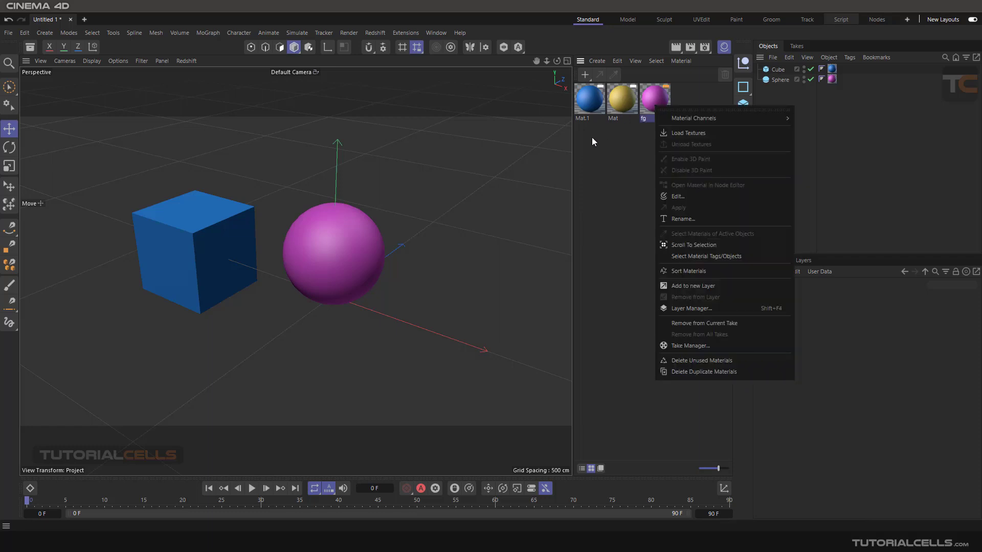
pyautogui.click(670, 244)
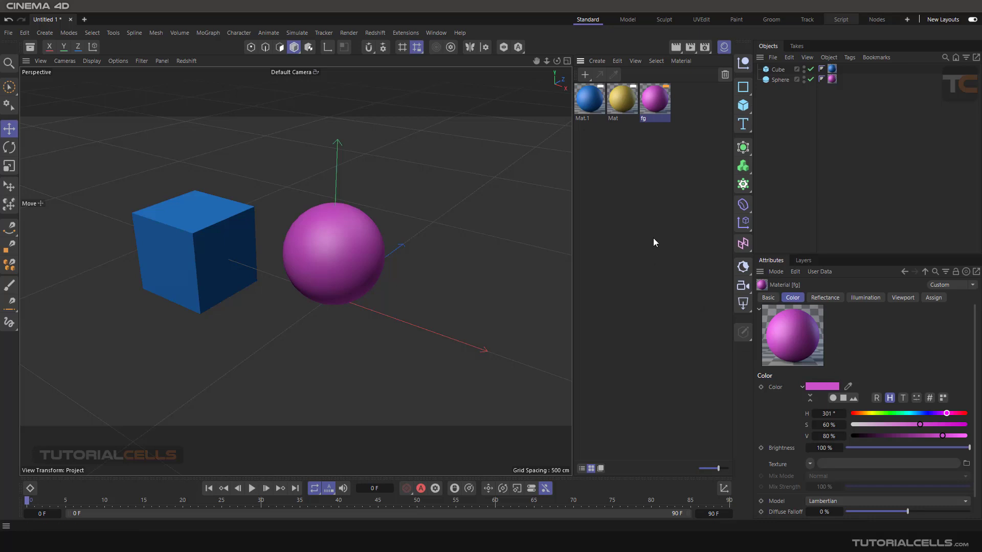
# Add the pink fg material to a new layer.
pyautogui.rightClick(649, 103)
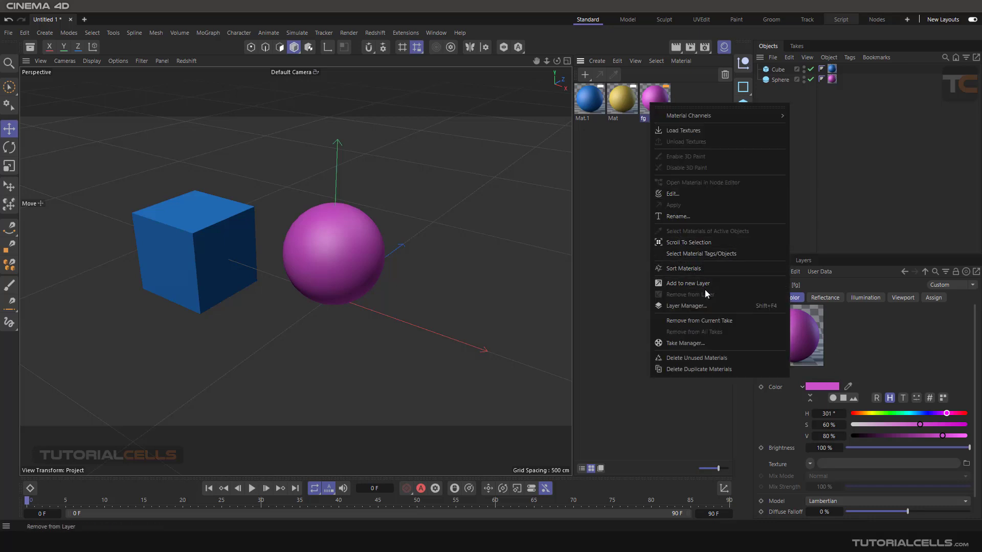
pyautogui.click(681, 284)
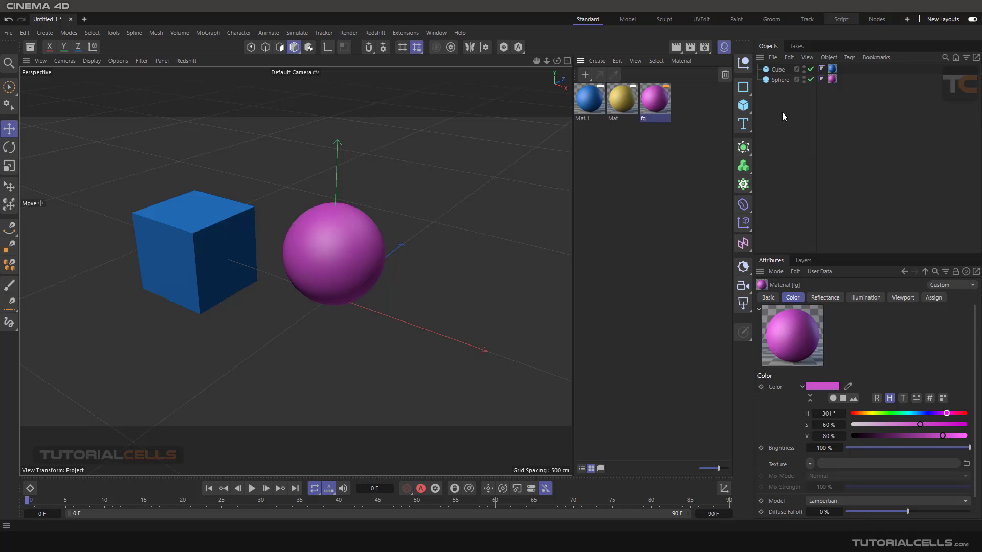
pyautogui.rightClick(655, 101)
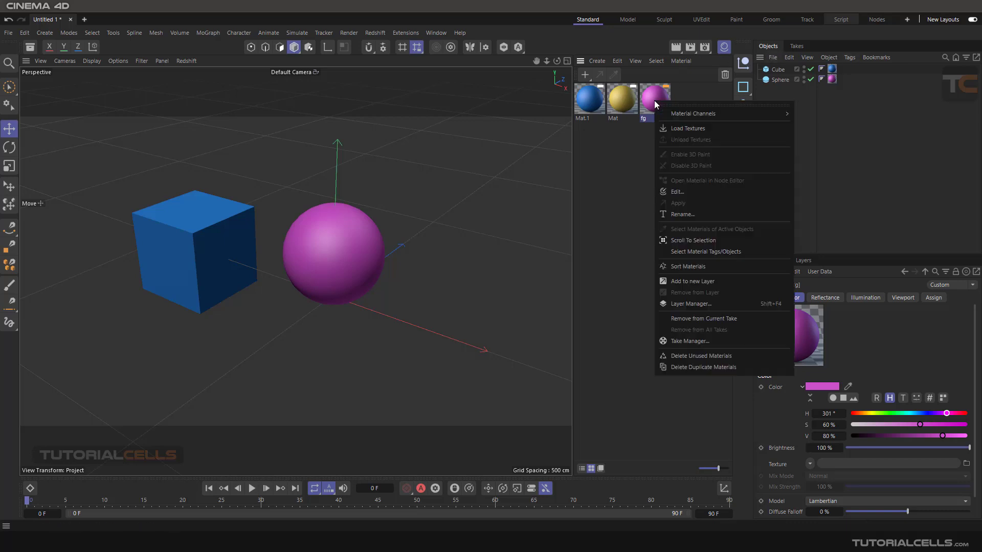
pyautogui.click(685, 280)
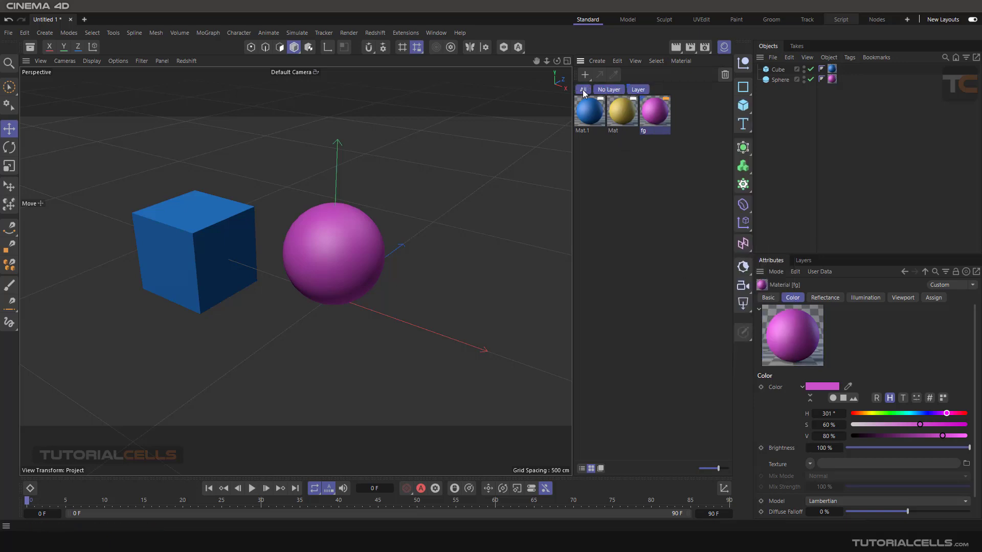
# Filter the Material Manager by materials without a layer and by the new layer, then show all materials again.
pyautogui.click(615, 95)
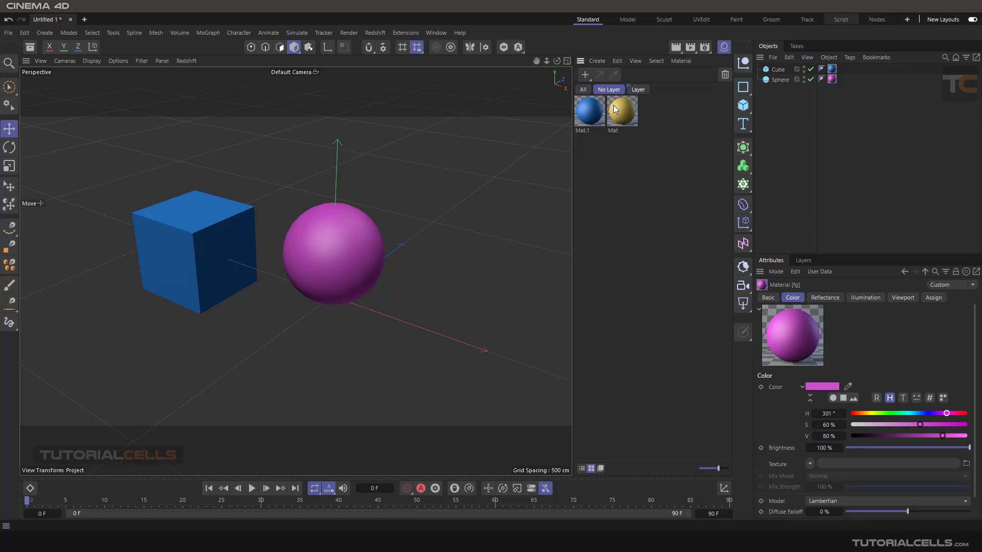
pyautogui.click(640, 92)
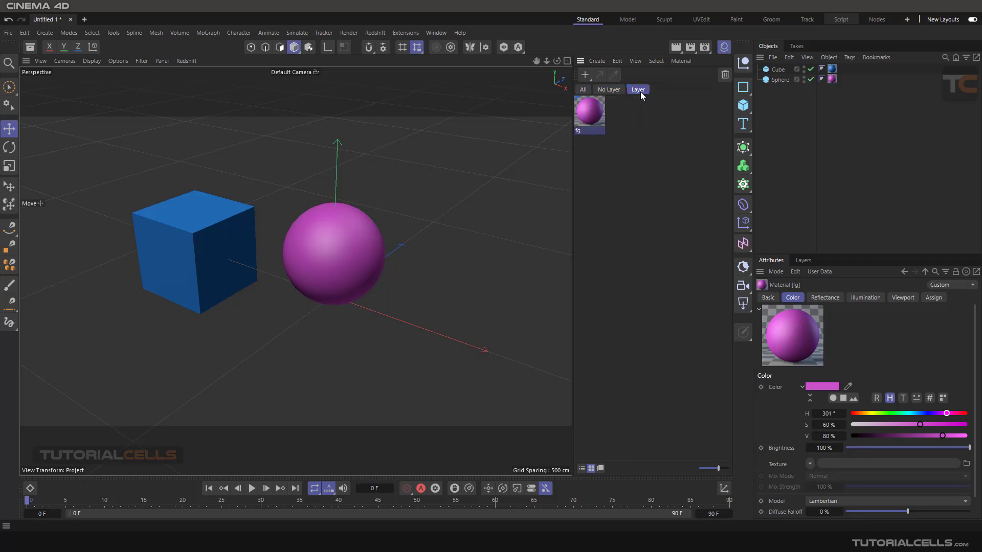
pyautogui.click(583, 89)
# Create a new standard material and duplicate it eleven times in the Material Manager.
pyautogui.click(585, 75)
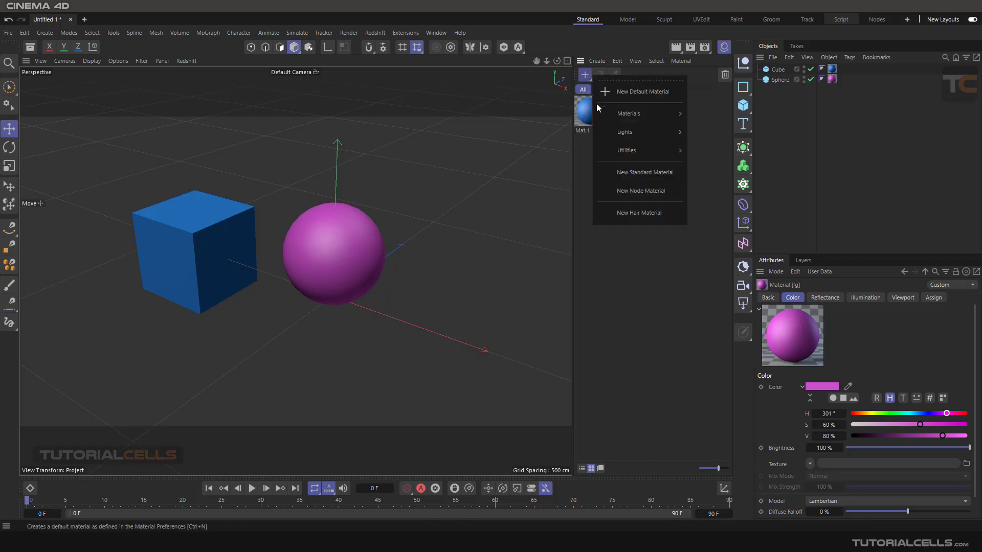
pyautogui.click(620, 172)
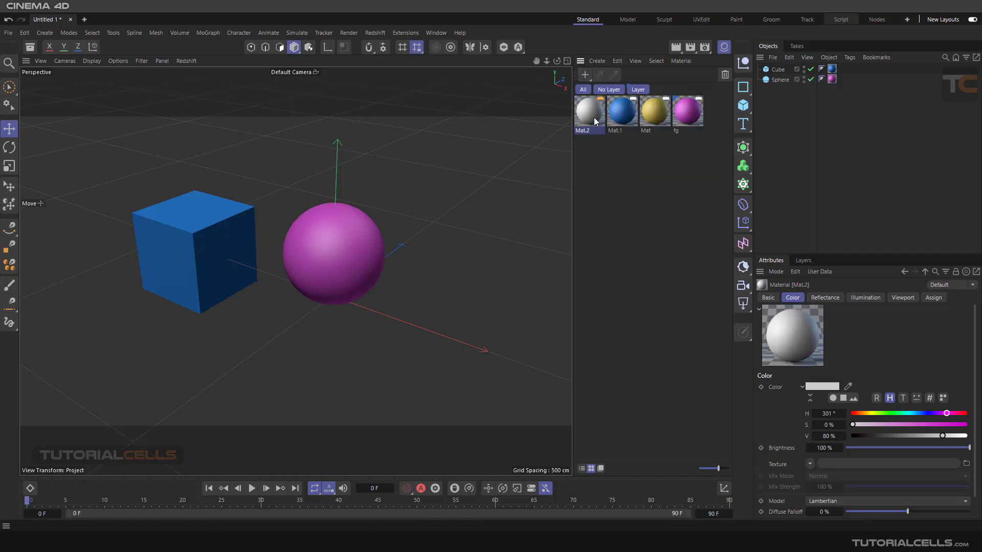
pyautogui.hotkey('ctrl', 'c')
pyautogui.hotkey('ctrl', 'v')
pyautogui.hotkey('ctrl', 'v')
pyautogui.hotkey('ctrl', 'v')
pyautogui.hotkey('ctrl', 'v')
pyautogui.hotkey('ctrl', 'v')
pyautogui.hotkey('ctrl', 'v')
pyautogui.hotkey('ctrl', 'v')
pyautogui.hotkey('ctrl', 'v')
pyautogui.hotkey('ctrl', 'v')
pyautogui.hotkey('ctrl', 'v')
pyautogui.hotkey('ctrl', 'v')
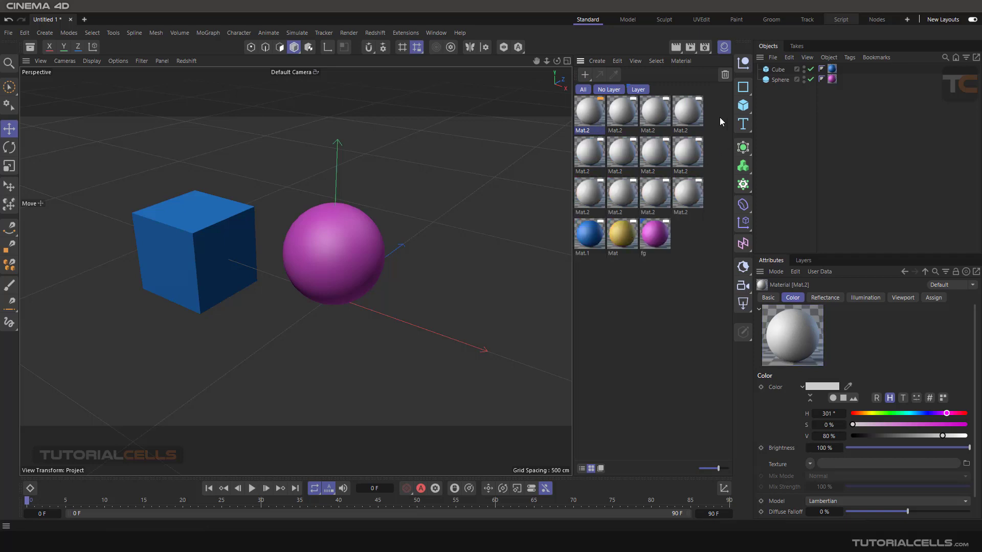
# Add the last three Mat.2 materials of each of the first two rows to a new layer, then show the layer list.
pyautogui.moveTo(721, 118); pyautogui.dragTo(622, 170)
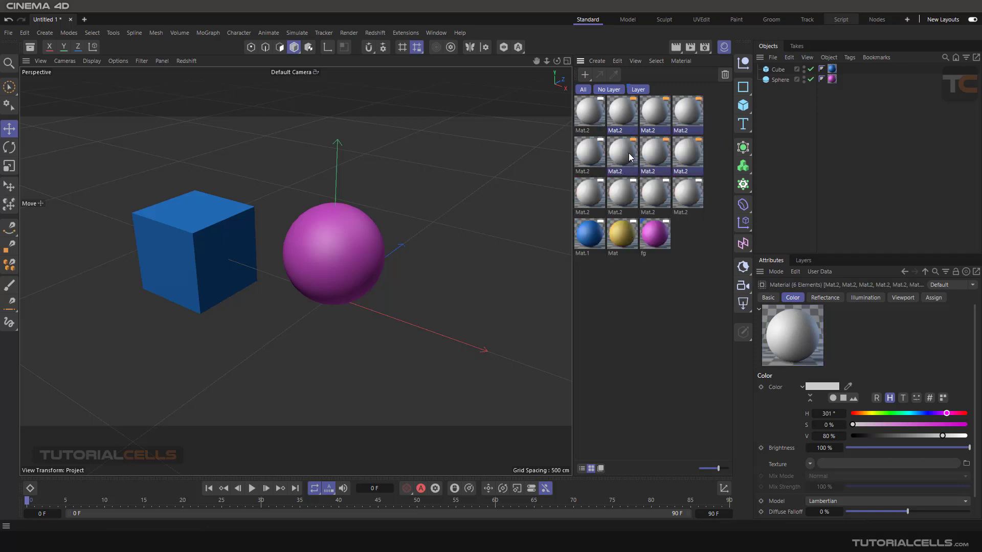
pyautogui.rightClick(628, 153)
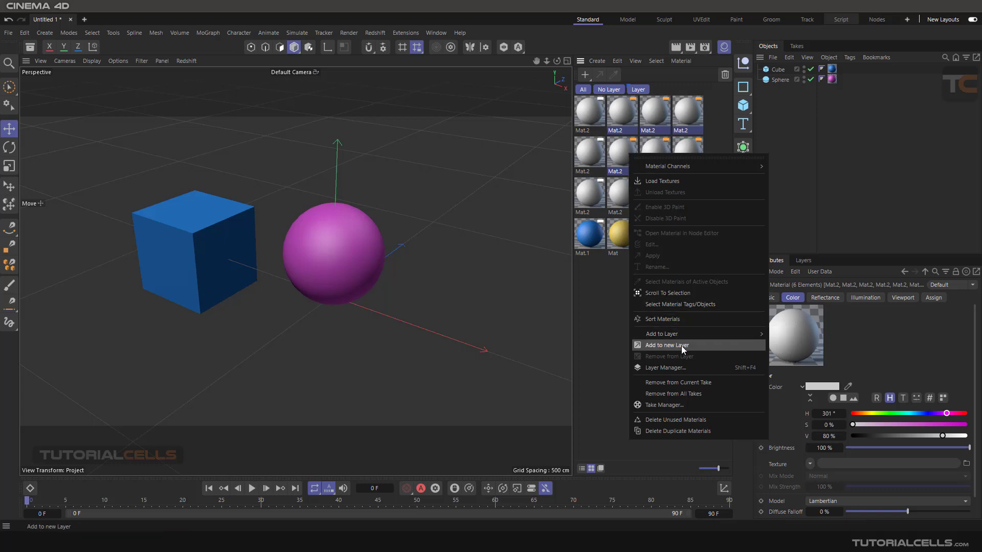
pyautogui.moveTo(679, 335)
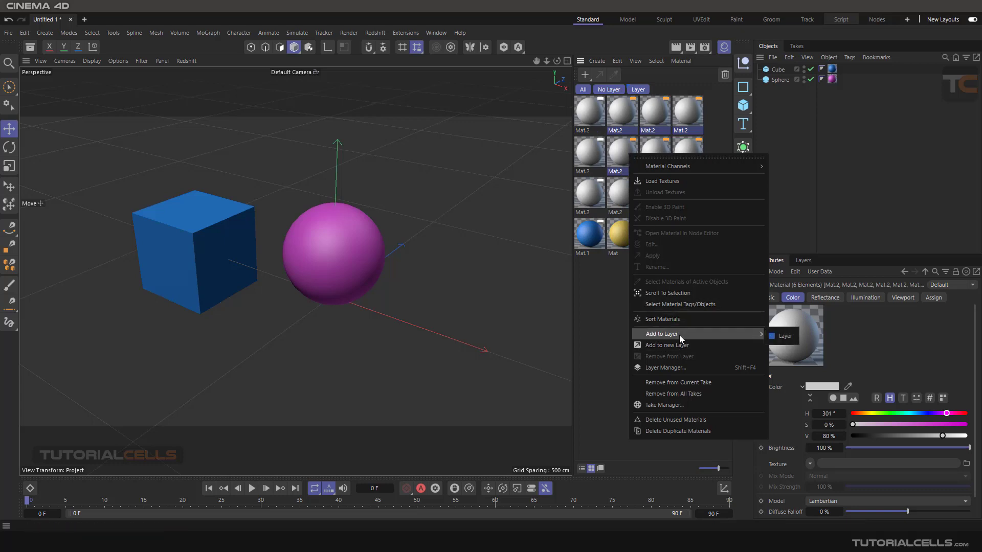
pyautogui.click(679, 345)
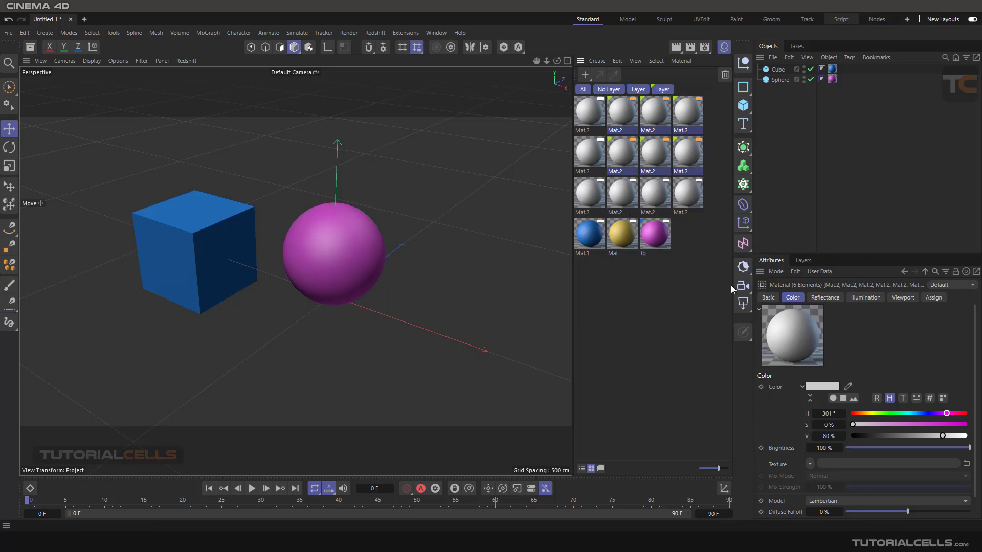
pyautogui.click(802, 261)
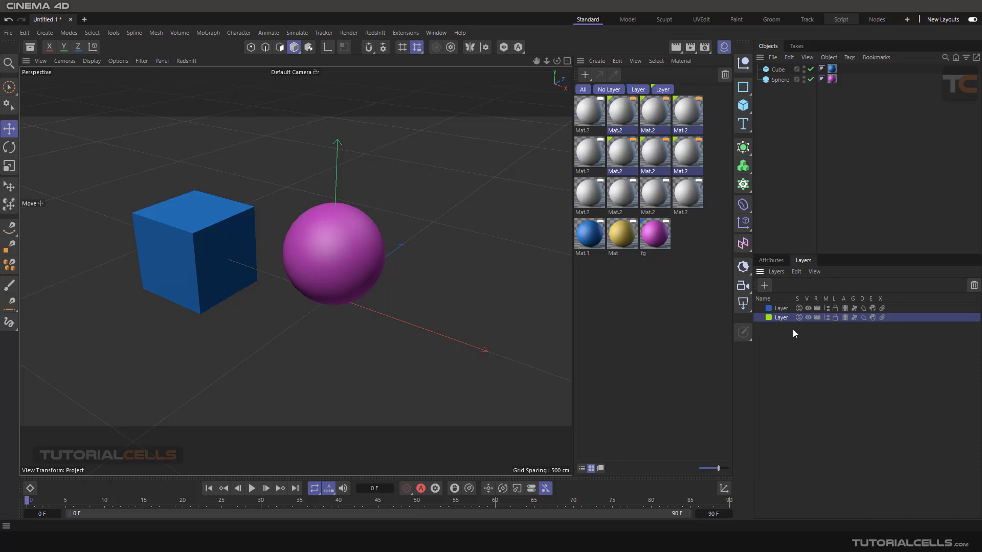
# Toggle the green layer's manager visibility off and on, then lock and unlock the layer.
pyautogui.click(827, 318)
pyautogui.click(827, 317)
pyautogui.click(826, 318)
pyautogui.click(826, 317)
pyautogui.click(833, 317)
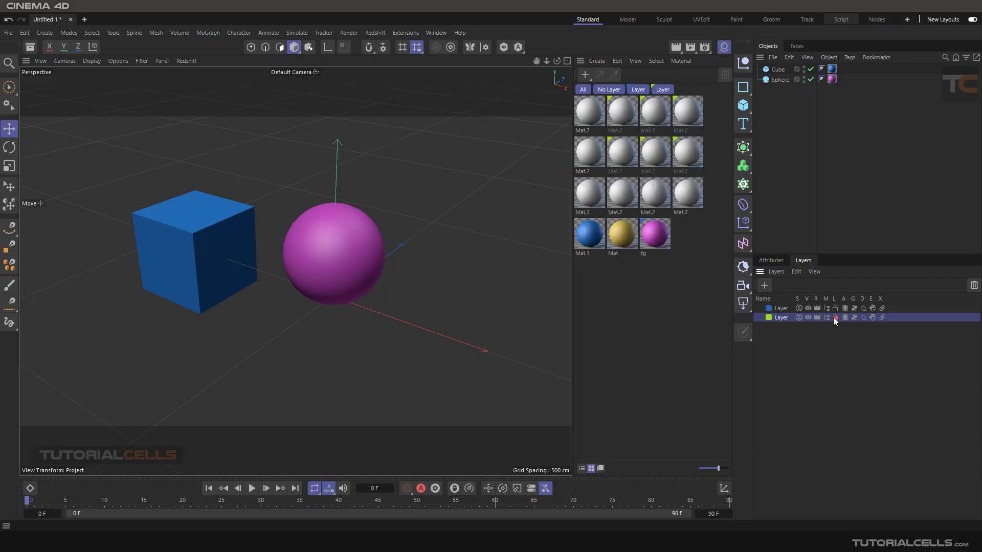
pyautogui.click(833, 317)
# Filter the materials by each layer in turn, then rename the green layer as fgfd and the blue layer as 6y.
pyautogui.click(638, 90)
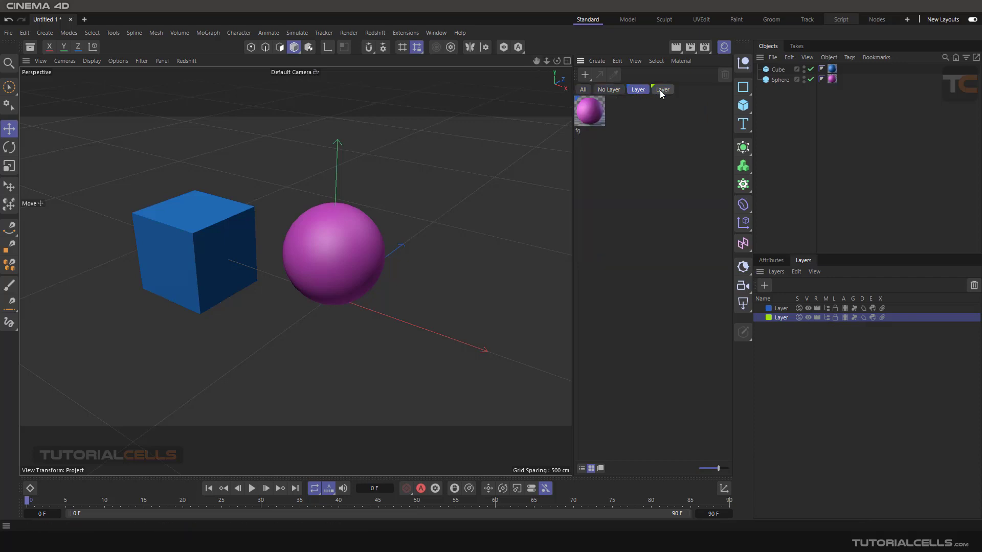
pyautogui.click(660, 90)
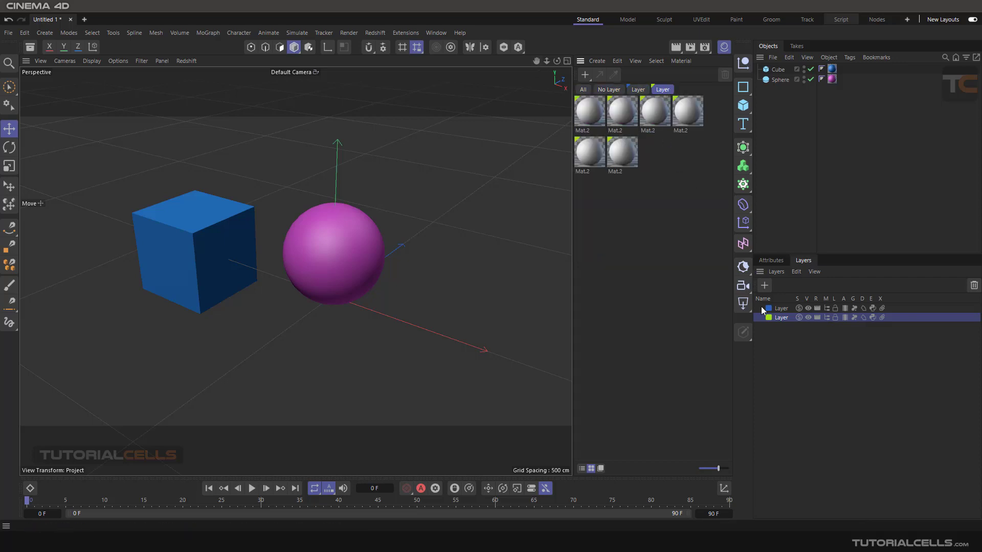
pyautogui.doubleClick(781, 317)
pyautogui.write('fgfd')
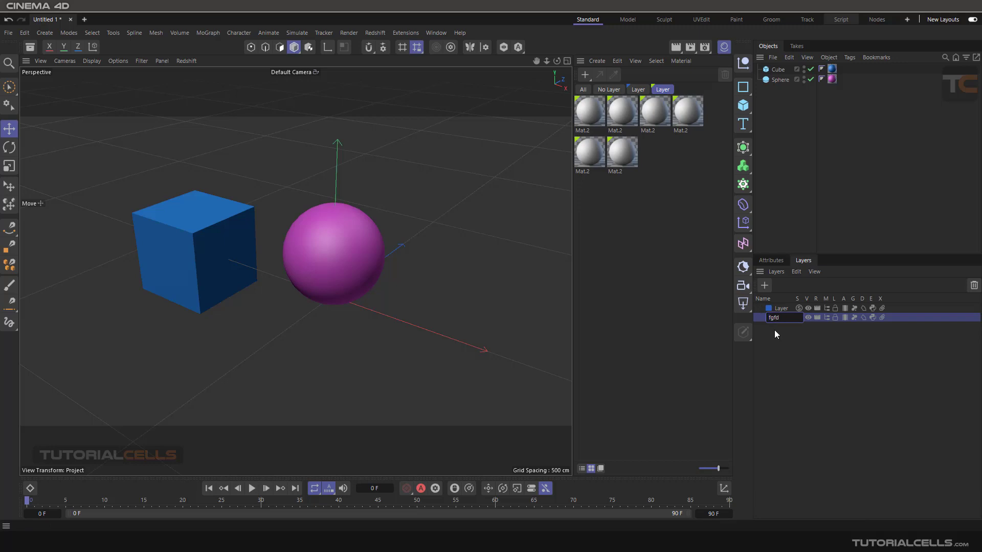
pyautogui.click(774, 330)
pyautogui.doubleClick(780, 307)
pyautogui.write('6y')
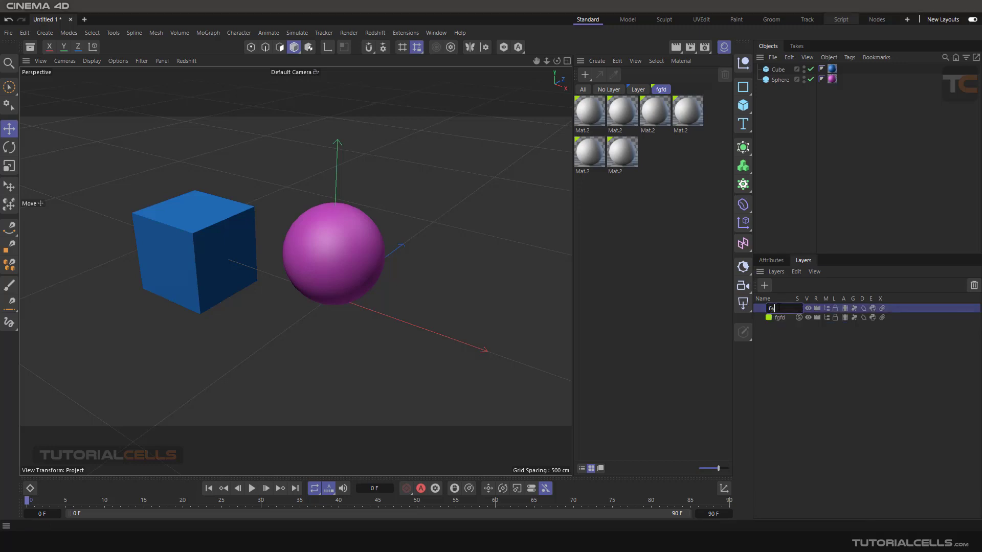
pyautogui.click(767, 345)
# Filter the materials by layer 6y and by no layer, then display all of them.
pyautogui.click(634, 90)
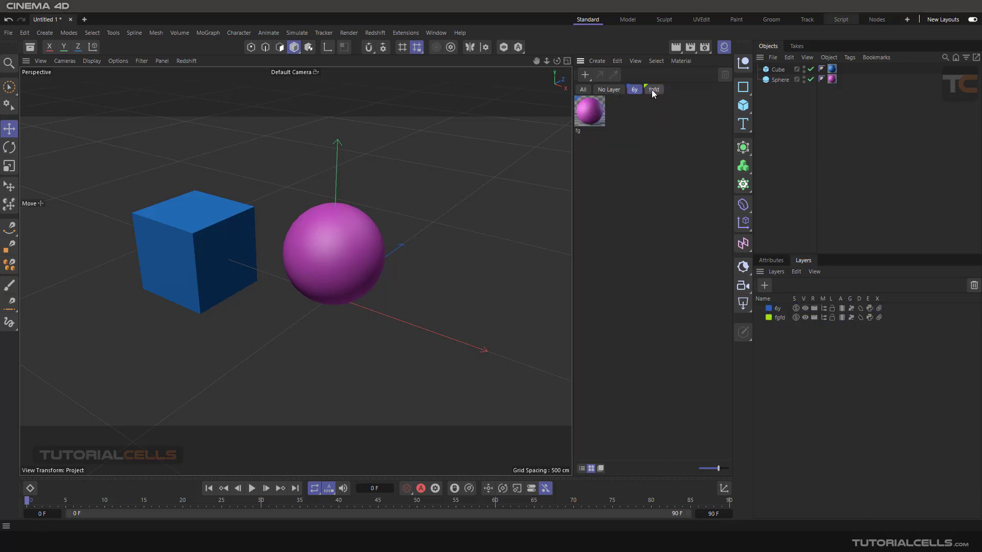
pyautogui.click(604, 89)
pyautogui.click(583, 89)
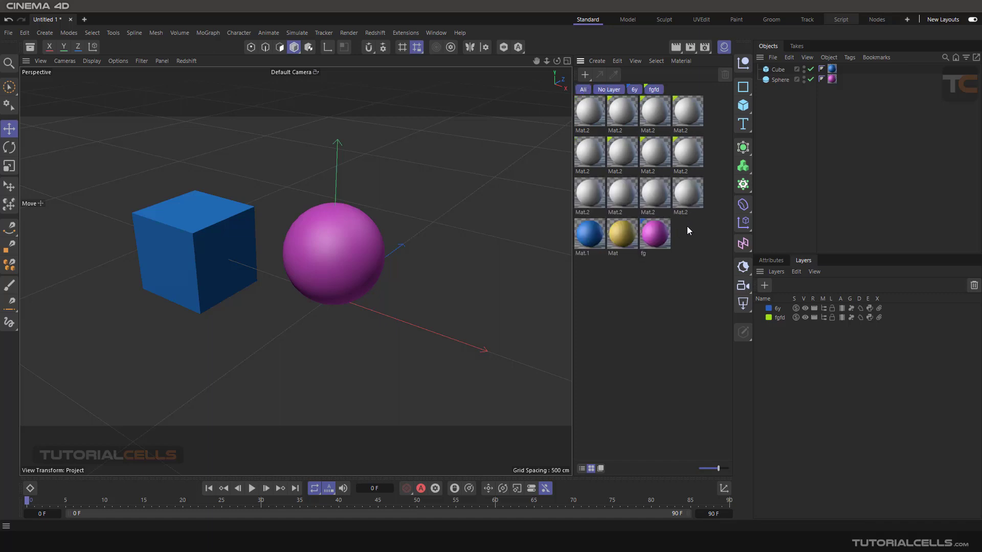
# Examine the layer commands available for the Mat.2 materials, including Layer Manager and the target layers under Add to Layer.
pyautogui.rightClick(681, 195)
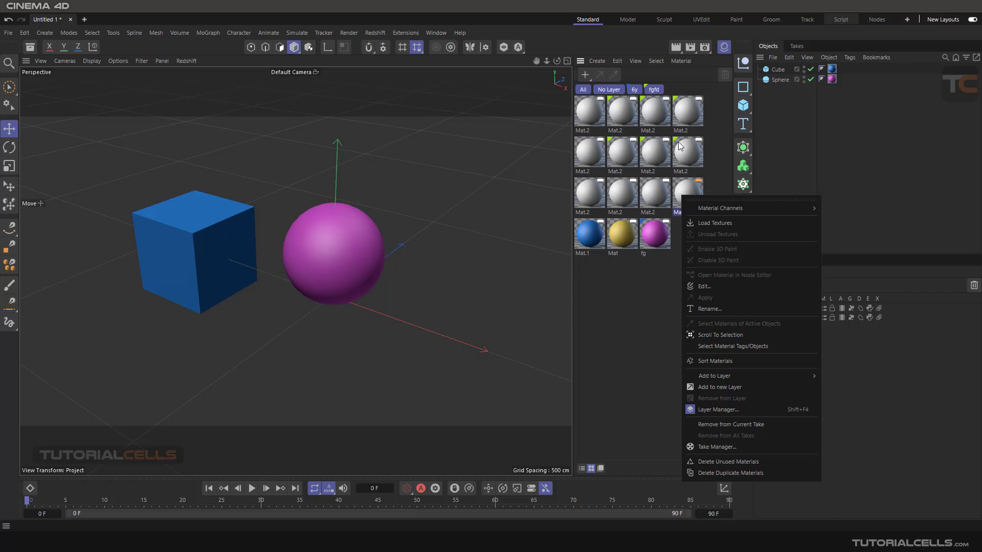
pyautogui.click(654, 106)
pyautogui.rightClick(655, 104)
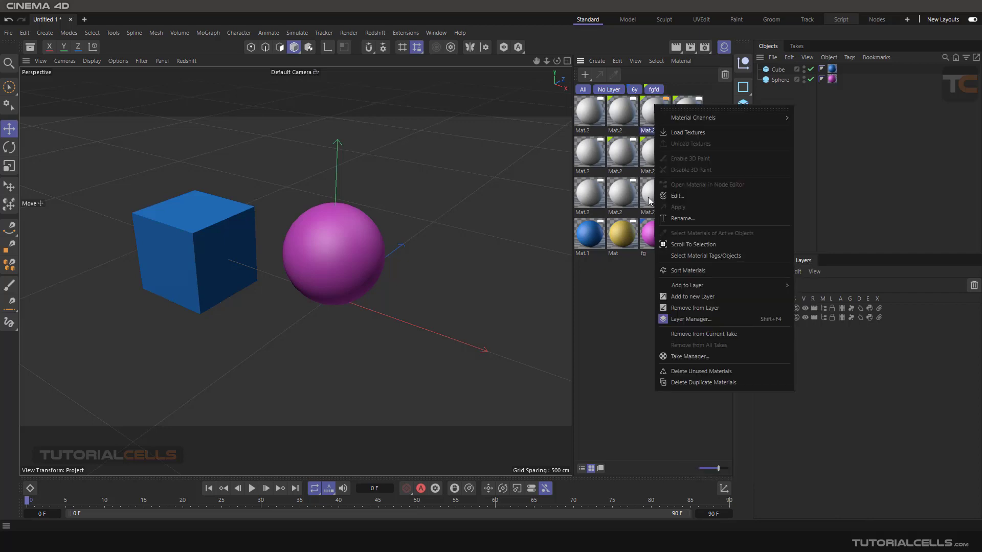
pyautogui.click(695, 320)
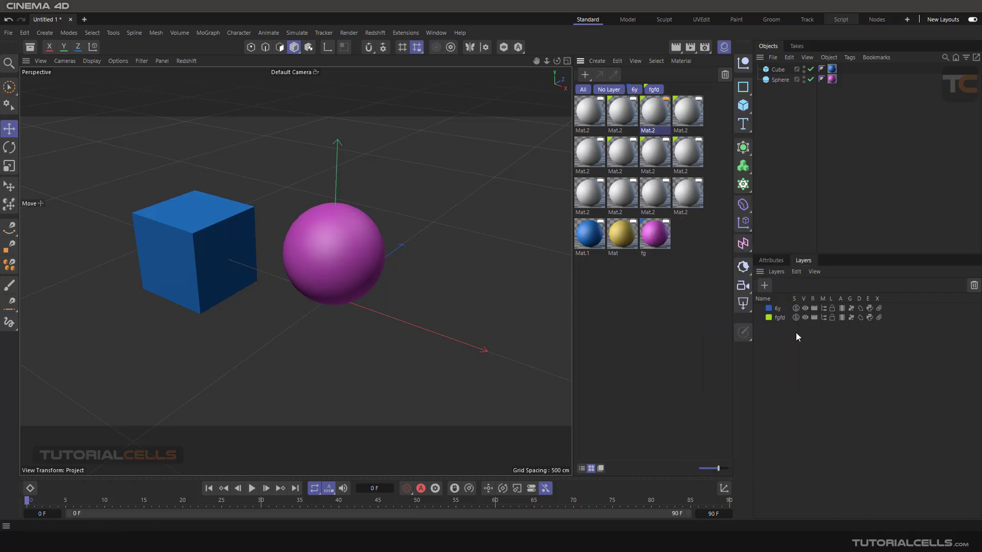
pyautogui.click(777, 261)
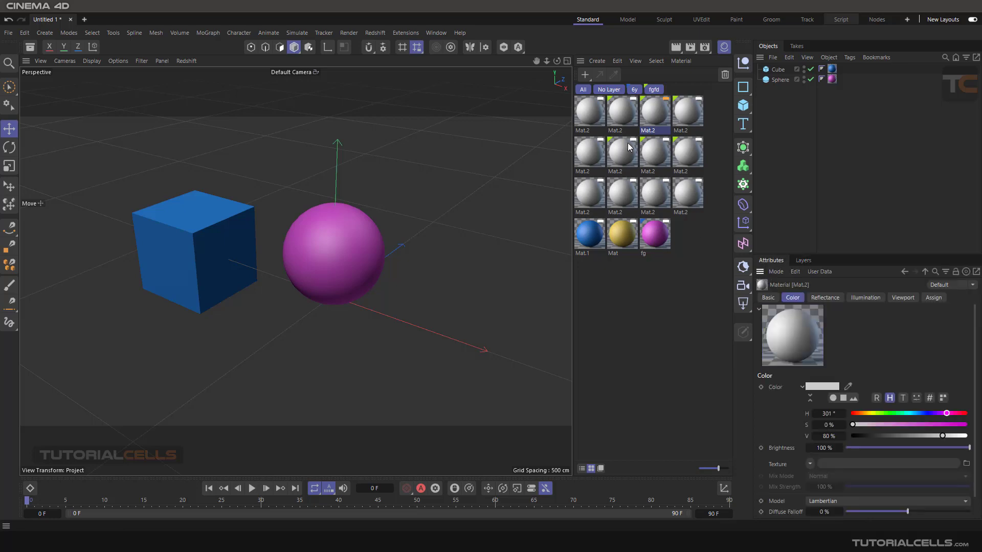
pyautogui.rightClick(658, 142)
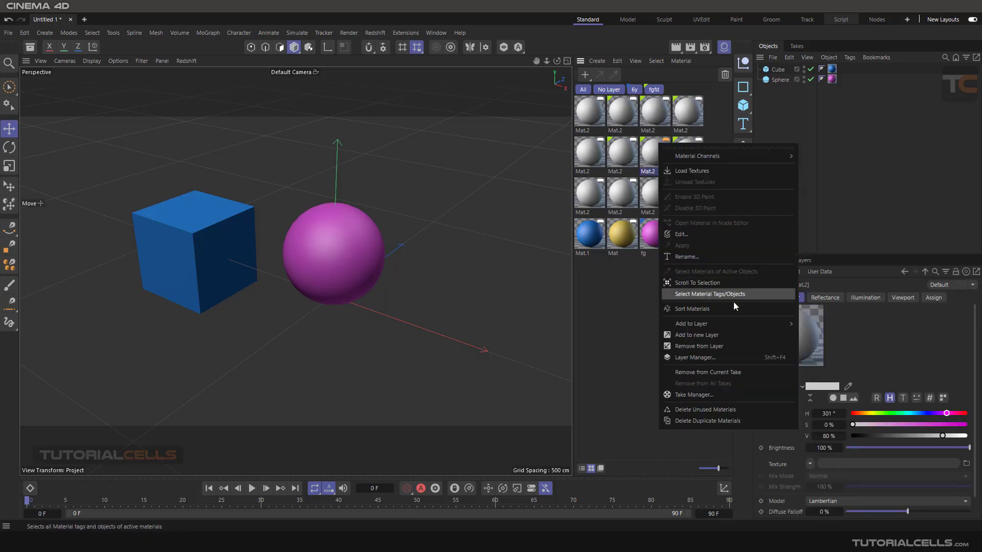
pyautogui.moveTo(730, 326)
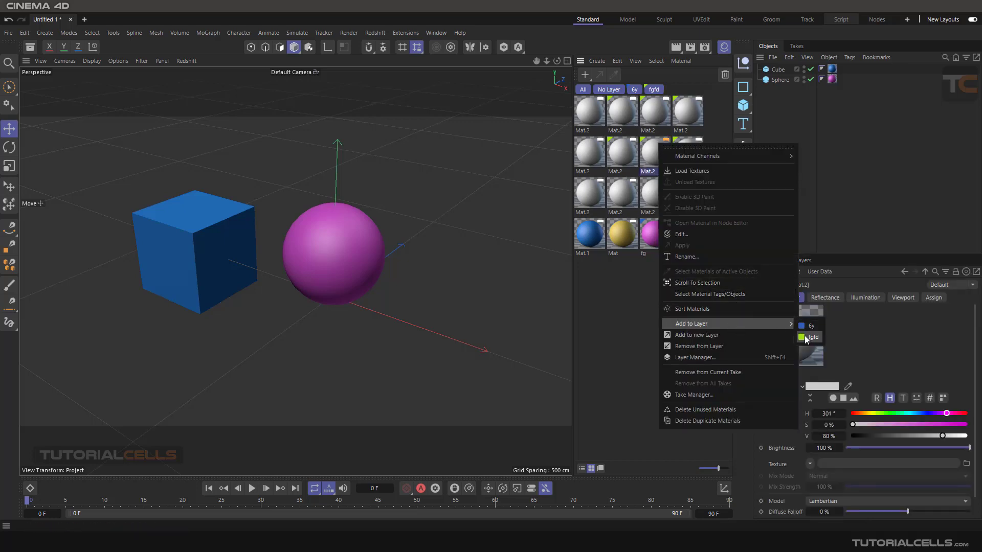
pyautogui.click(842, 243)
# Create two more layers in the layer list.
pyautogui.click(803, 260)
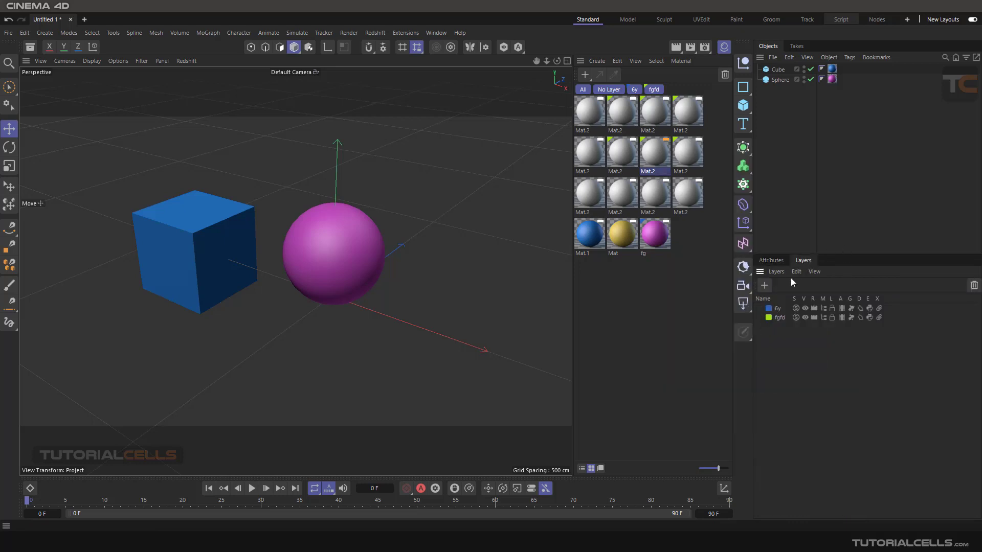
pyautogui.click(766, 285)
pyautogui.click(766, 284)
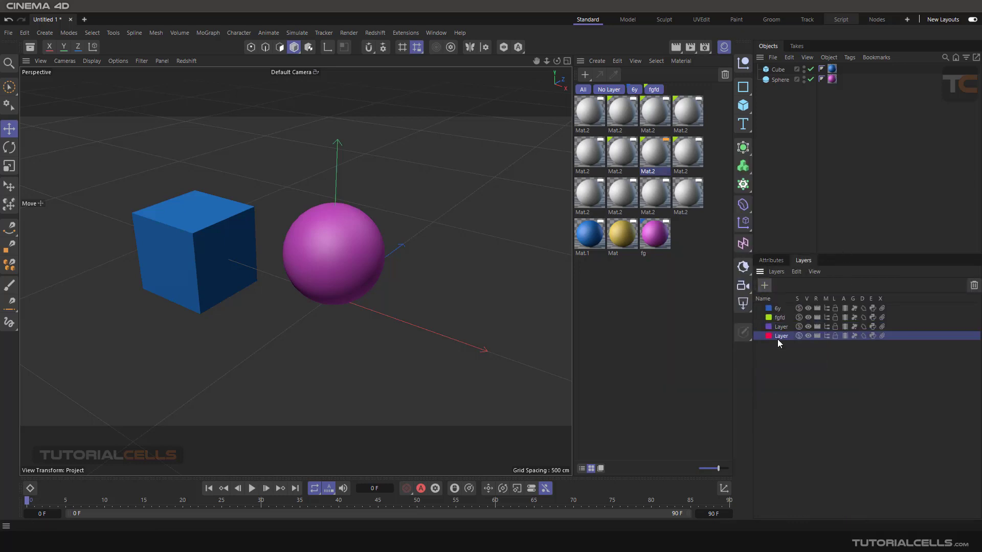
# Add the third Mat.2 material in the third row to the red layer, then clear the material selection.
pyautogui.rightClick(664, 195)
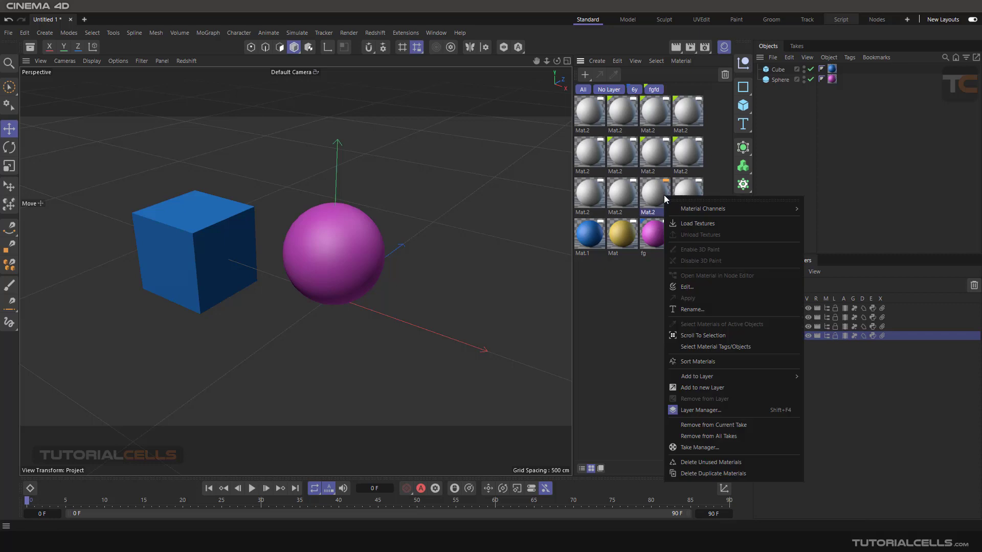
pyautogui.moveTo(717, 376)
pyautogui.click(818, 412)
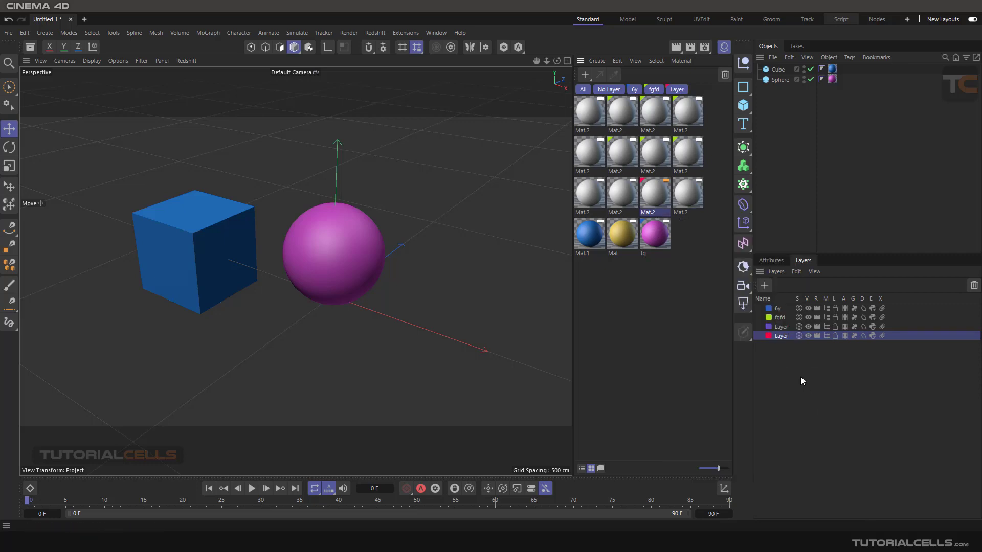
pyautogui.click(689, 297)
# Create three new default materials in the Material Manager, then delete them.
pyautogui.rightClick(682, 195)
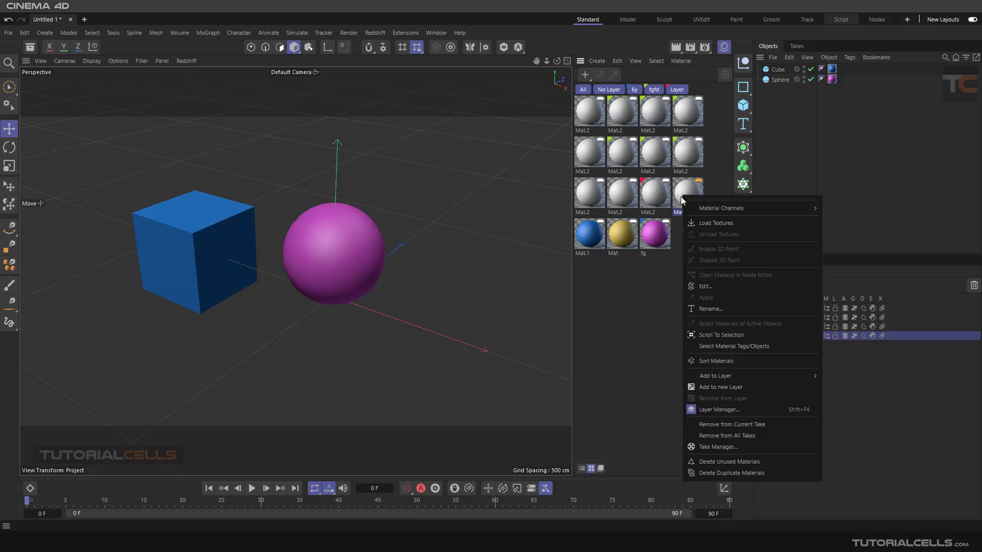
pyautogui.click(633, 272)
pyautogui.doubleClick(636, 281)
pyautogui.doubleClick(636, 281)
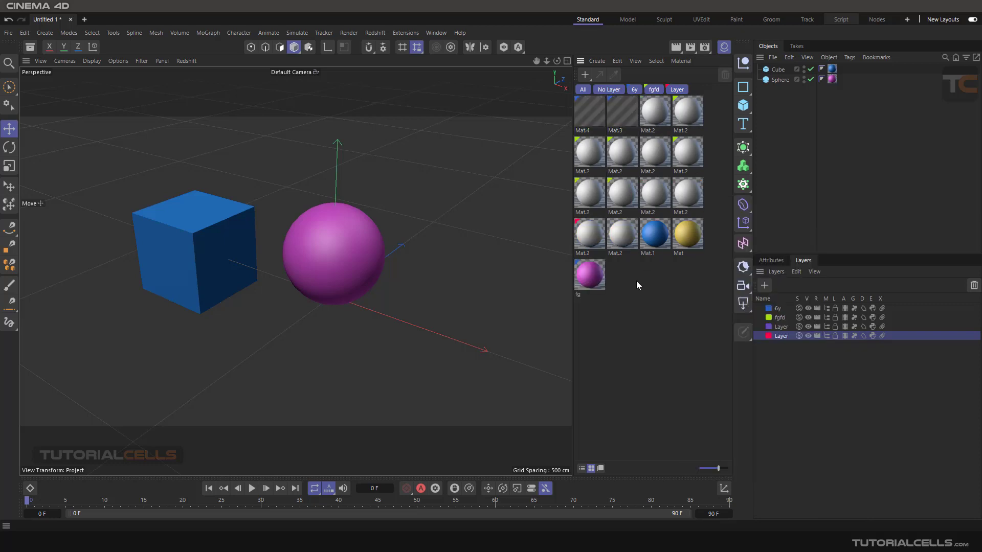
pyautogui.doubleClick(637, 281)
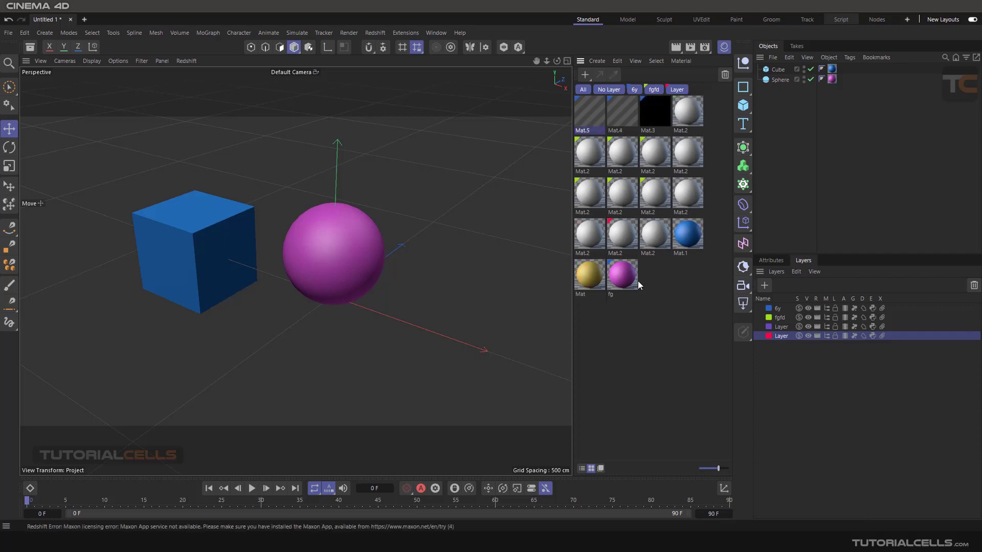
pyautogui.click(652, 117)
pyautogui.press('Delete')
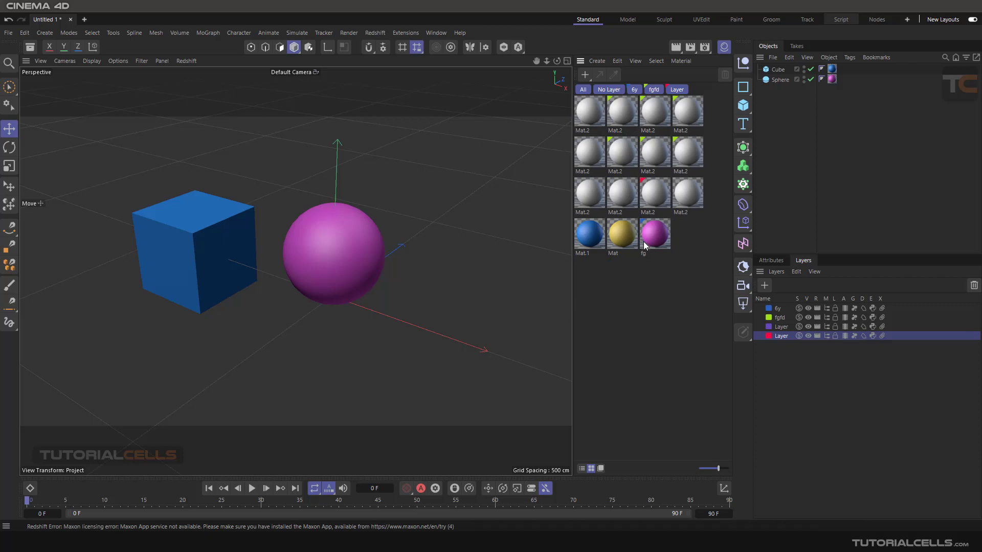
# Compare the list view and layered view of the materials, return to the icon view, and try the icon size adjustment.
pyautogui.click(583, 469)
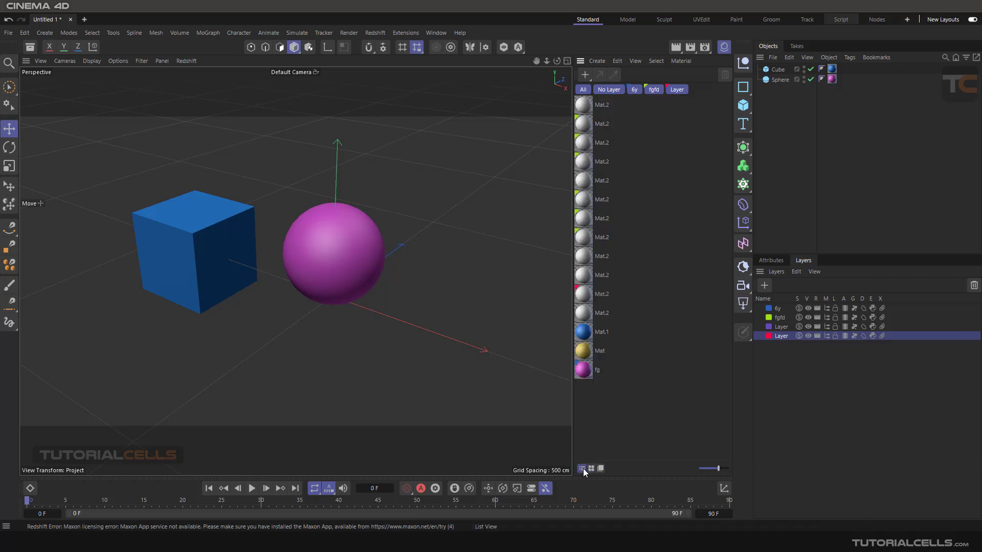
pyautogui.click(591, 468)
pyautogui.click(601, 468)
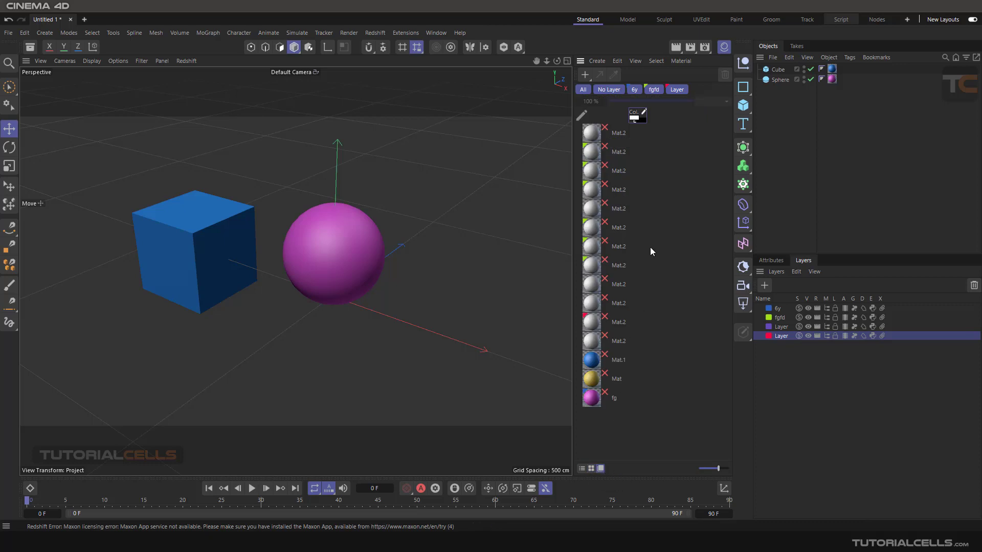
pyautogui.click(591, 468)
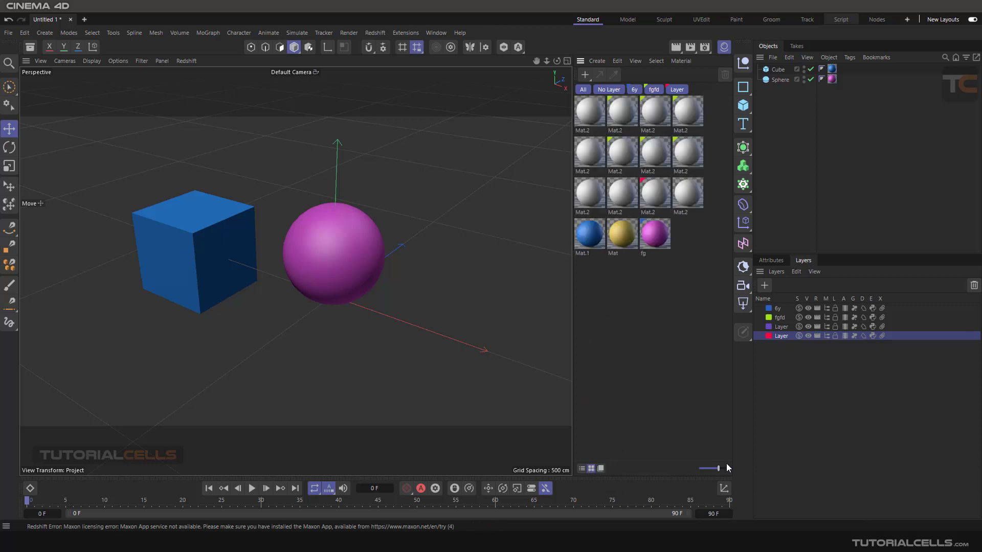
pyautogui.moveTo(719, 469)
pyautogui.mouseDown()
pyautogui.moveTo(707, 467)
pyautogui.moveTo(715, 467)
pyautogui.mouseUp()
# Delete all unused materials from the scene, then undo the deletion.
pyautogui.rightClick(659, 191)
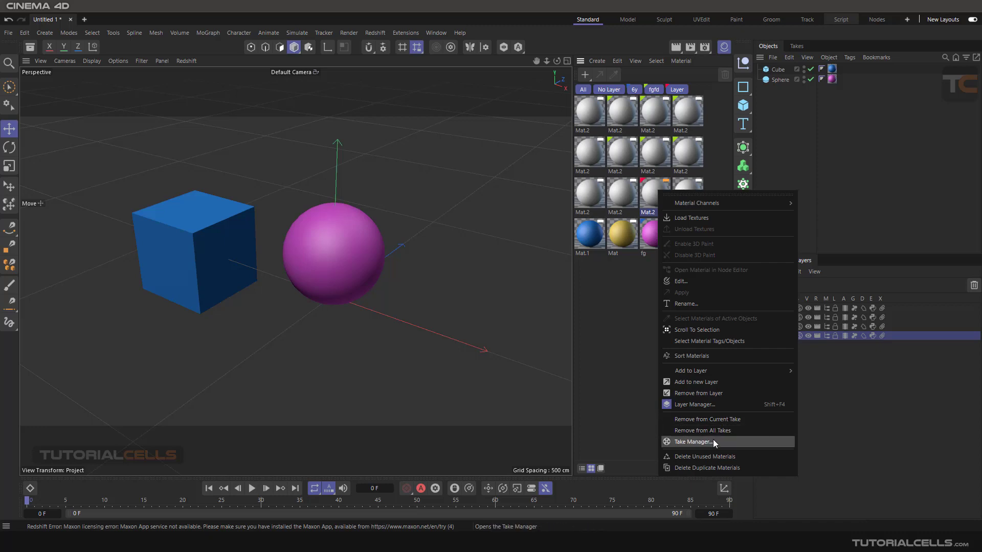
pyautogui.click(692, 458)
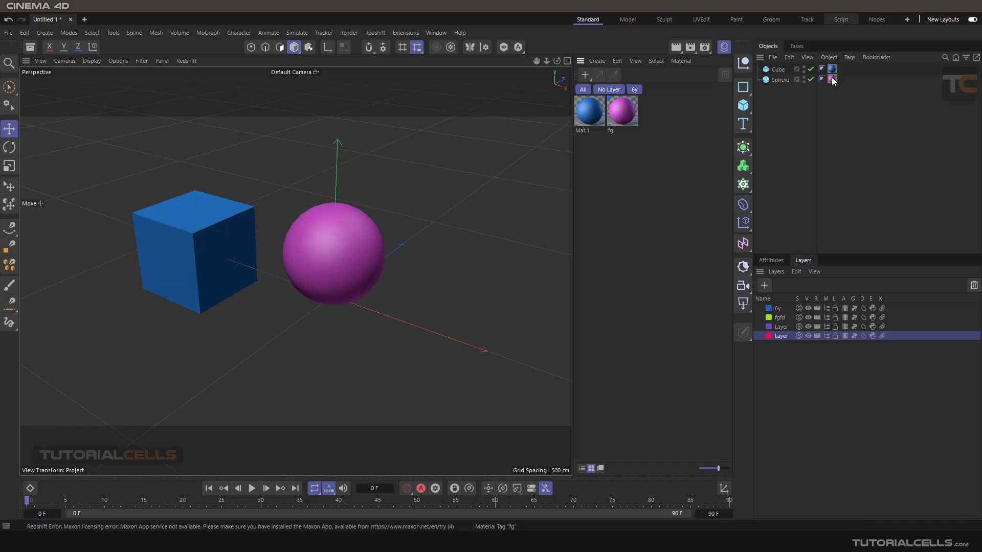
pyautogui.hotkey('ctrl', 'z')
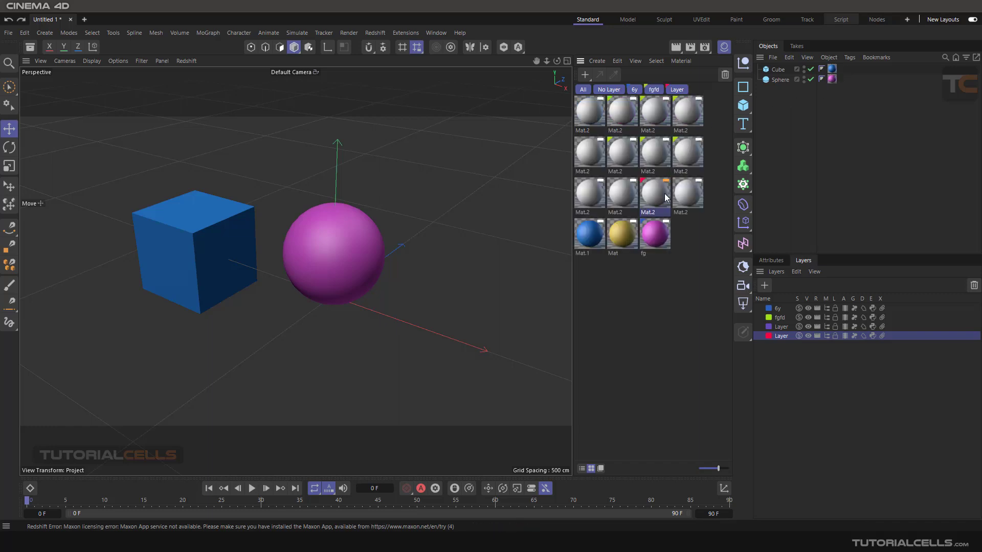
# Delete the duplicate materials so that only one white Mat.2 material is kept.
pyautogui.rightClick(689, 196)
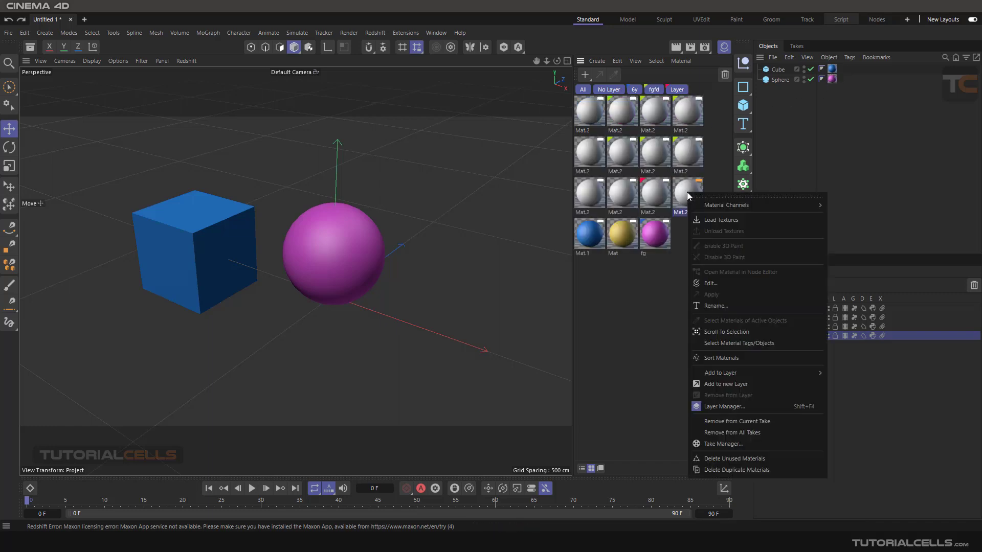
pyautogui.click(713, 470)
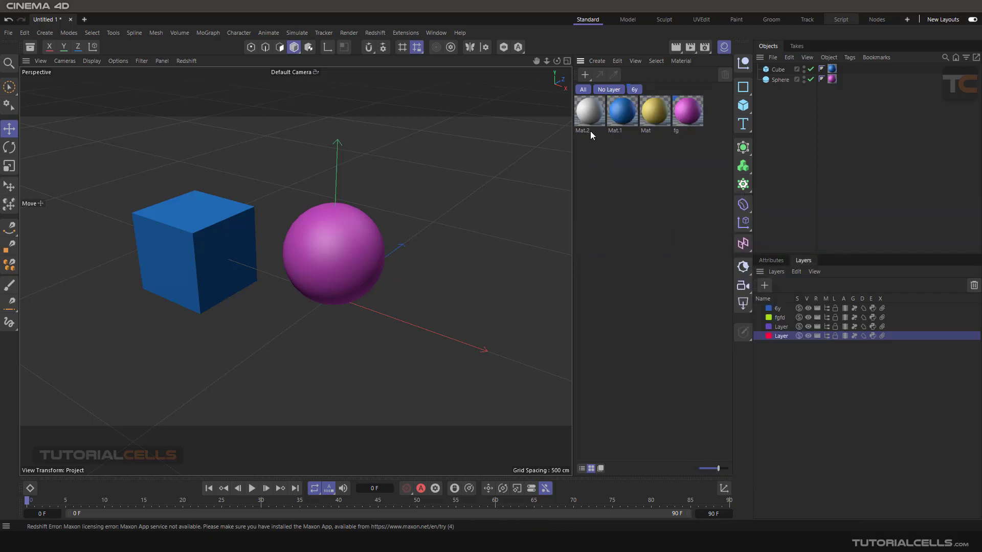
# Make several copies of the pink fg material, then remove them with Delete Duplicate Materials.
pyautogui.keyDown('ctrl'); pyautogui.moveTo(704, 115); pyautogui.dragTo(708, 118); pyautogui.keyUp('ctrl')
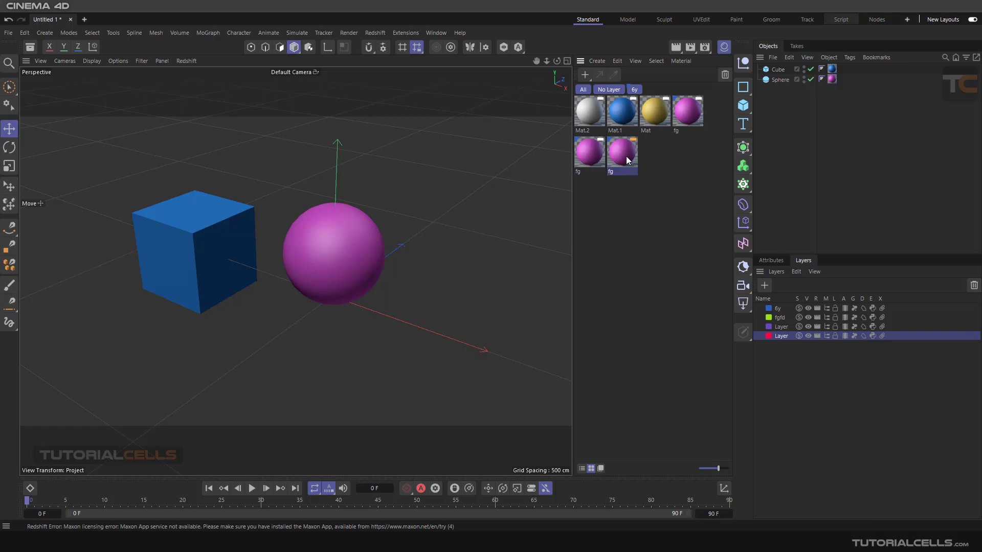
pyautogui.keyDown('ctrl'); pyautogui.moveTo(627, 160); pyautogui.dragTo(669, 174); pyautogui.keyUp('ctrl')
pyautogui.rightClick(656, 154)
pyautogui.click(676, 430)
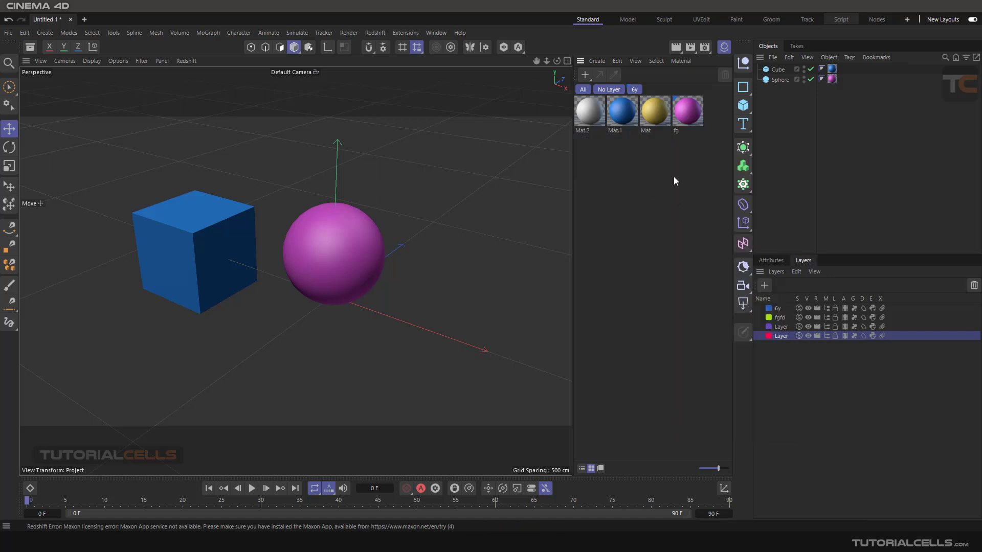
# Apply the yellow Mat material to the Cube as an additional material, then delete the added material tag.
pyautogui.moveTo(655, 114); pyautogui.dragTo(781, 69)
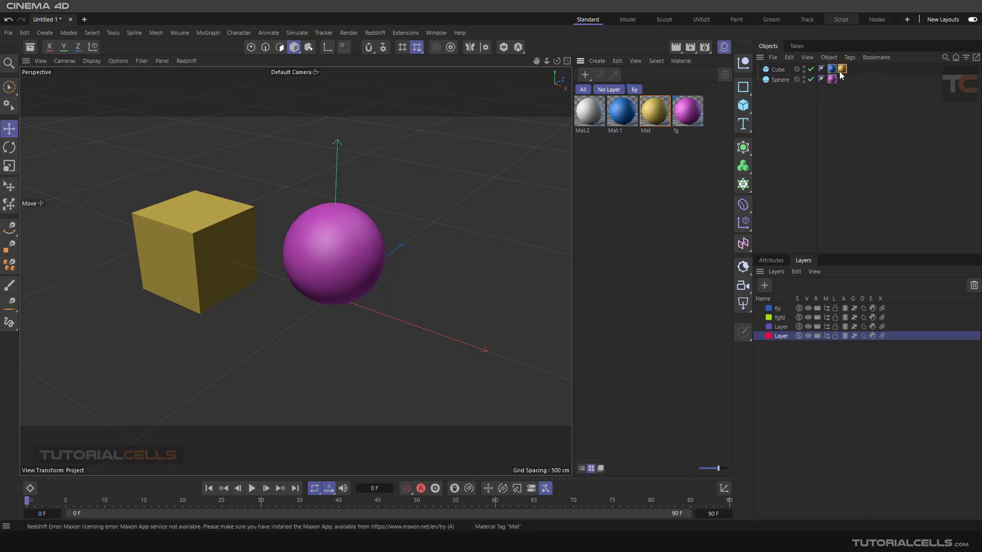
pyautogui.click(831, 71)
pyautogui.moveTo(834, 67)
pyautogui.mouseDown()
pyautogui.moveTo(844, 74)
pyautogui.moveTo(833, 71)
pyautogui.mouseUp()
pyautogui.press('Delete')
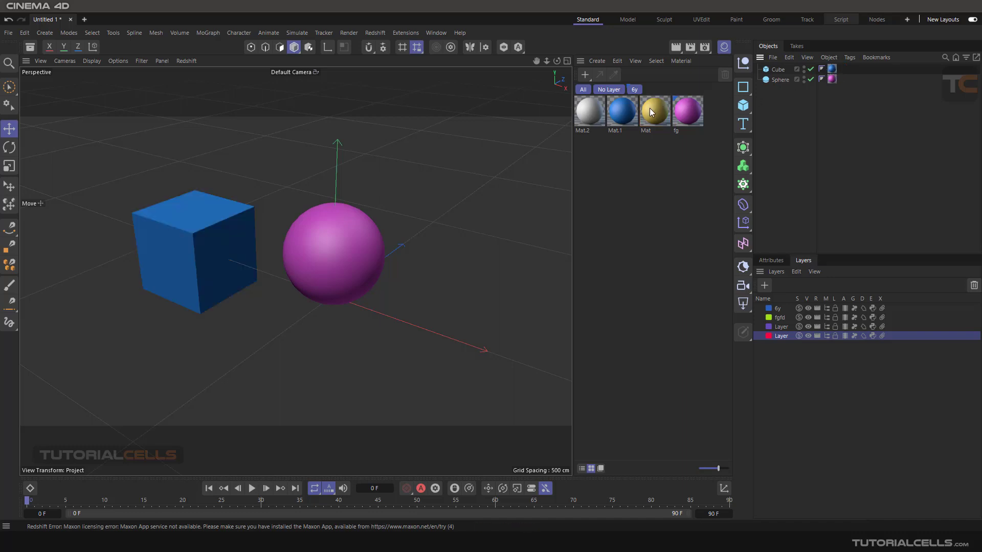
# Replace the Cube's blue material with the yellow Mat material and set the object list to large icons.
pyautogui.moveTo(650, 109); pyautogui.dragTo(833, 70)
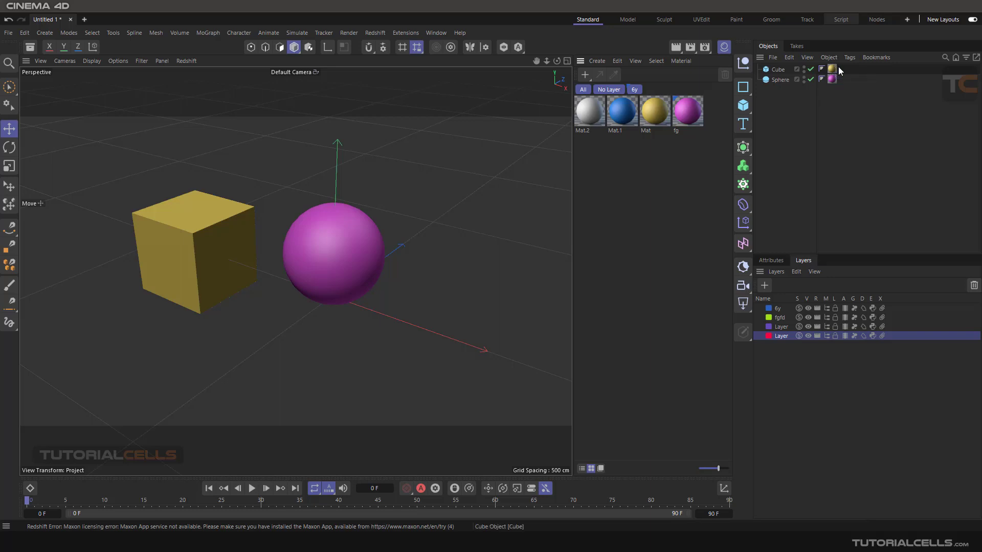
pyautogui.click(811, 57)
pyautogui.moveTo(819, 83)
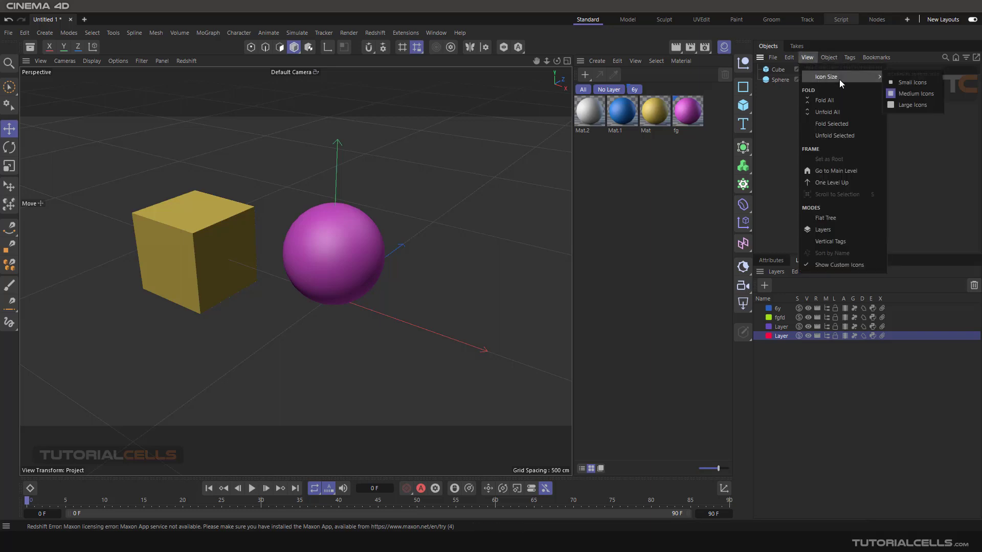
pyautogui.click(904, 104)
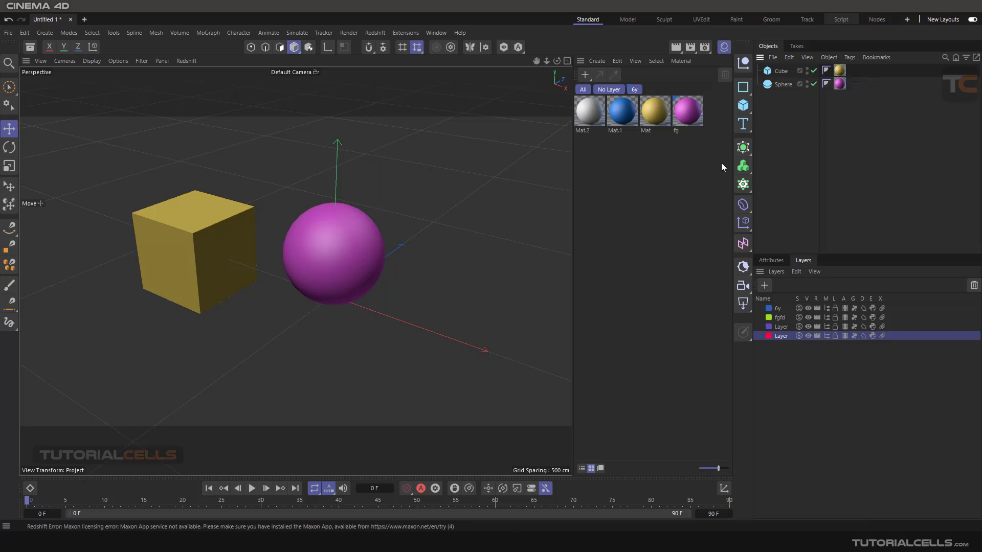
# View the tag properties of the material assigned to the Cube, then leave the tag selection.
pyautogui.click(839, 70)
pyautogui.click(771, 259)
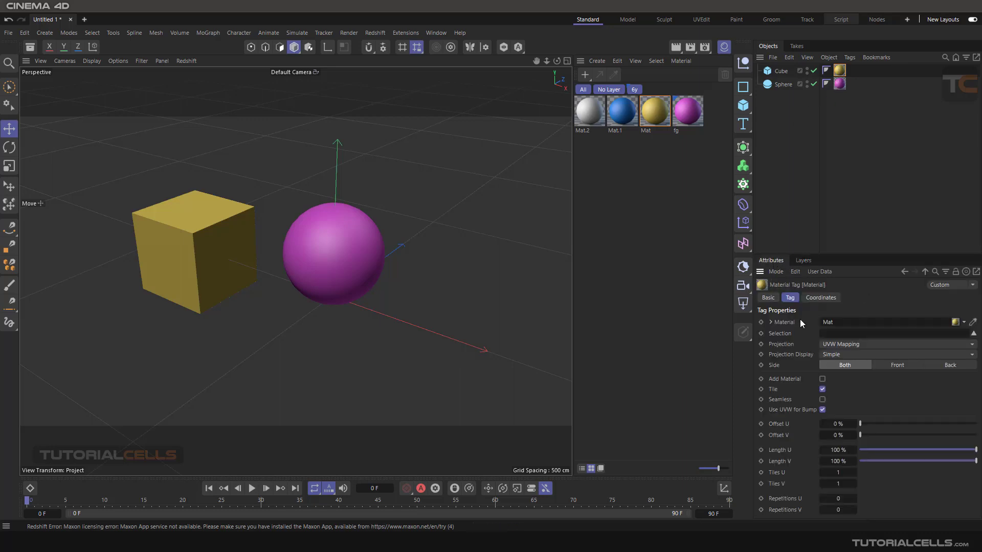
pyautogui.click(687, 110)
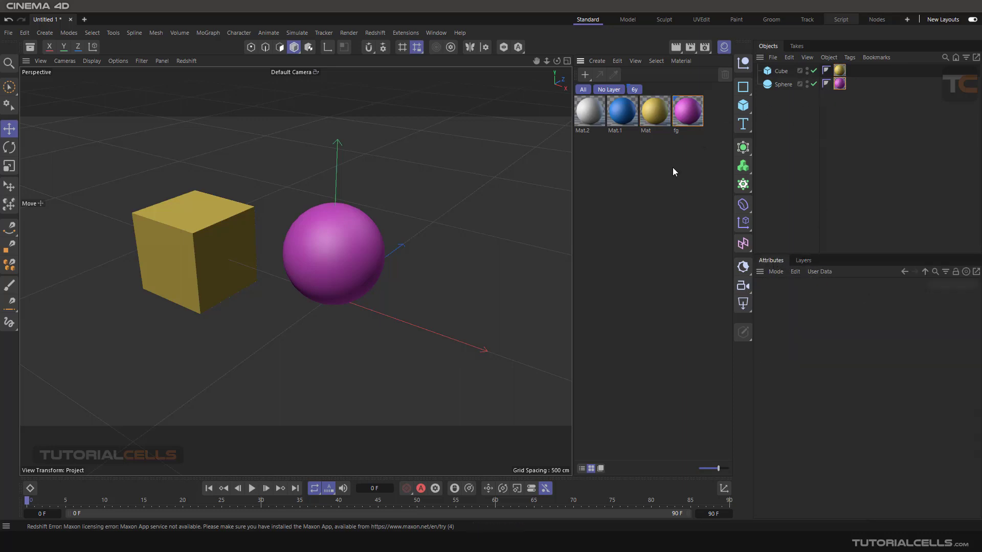
# Create a Redshift MultiShader material, then delete it.
pyautogui.click(597, 60)
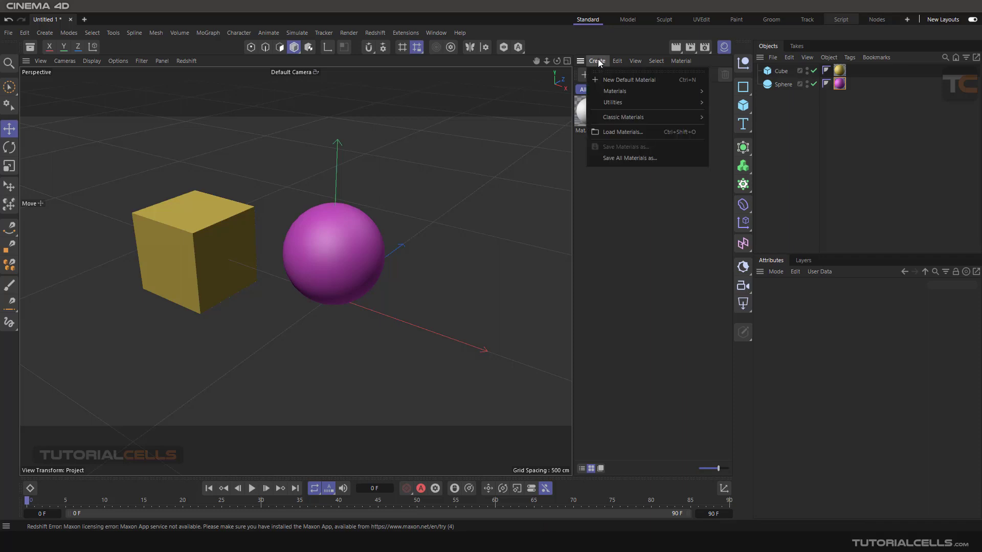
pyautogui.moveTo(619, 90)
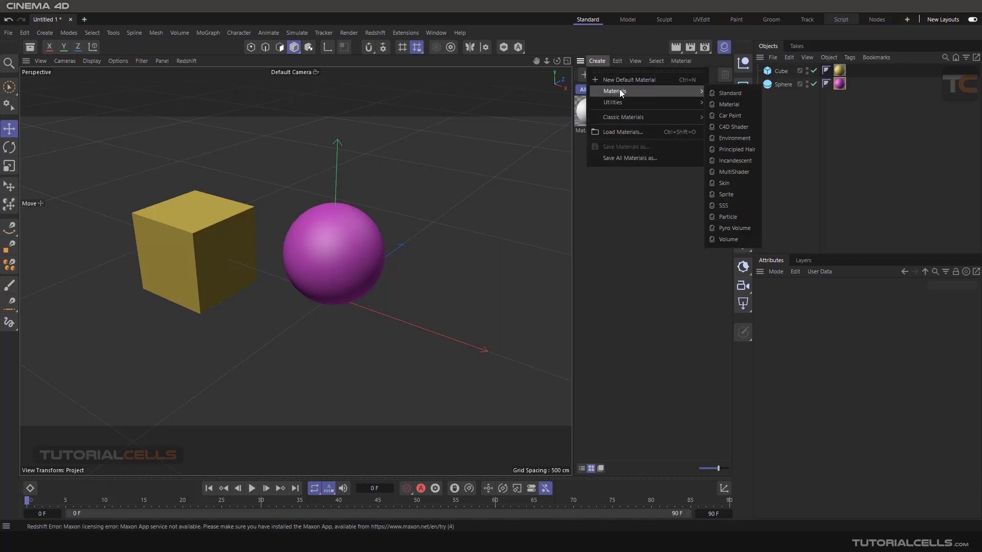
pyautogui.click(737, 171)
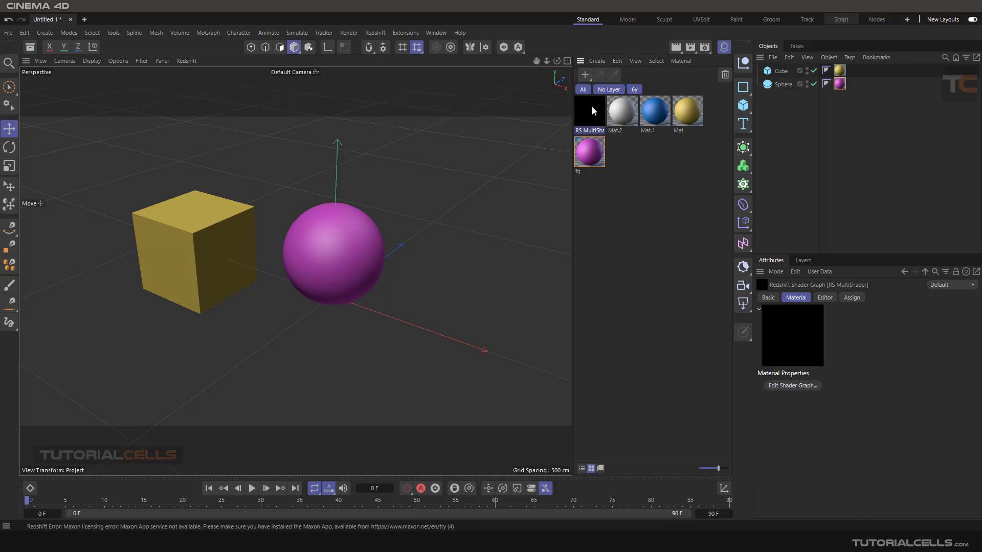
pyautogui.press('Delete')
pyautogui.click(596, 62)
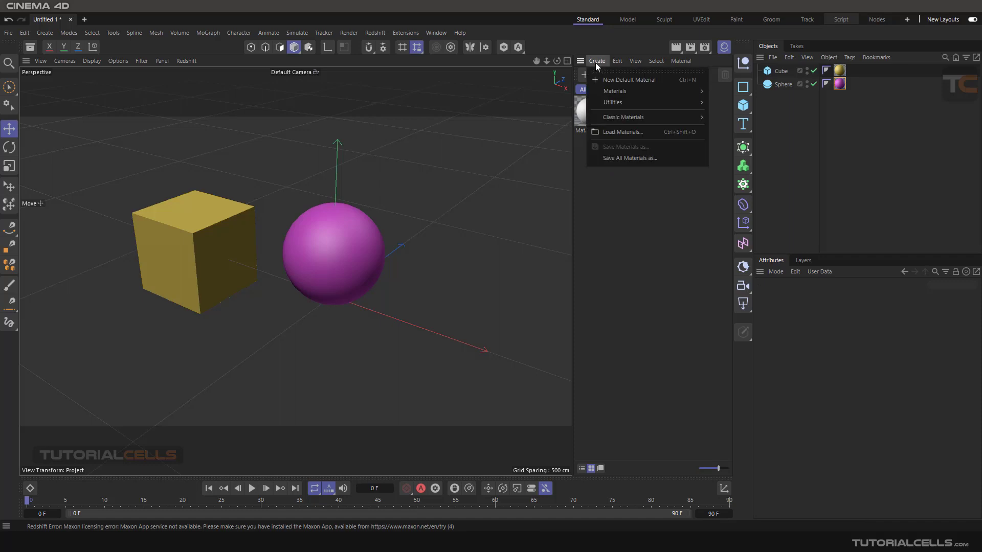
pyautogui.moveTo(610, 92)
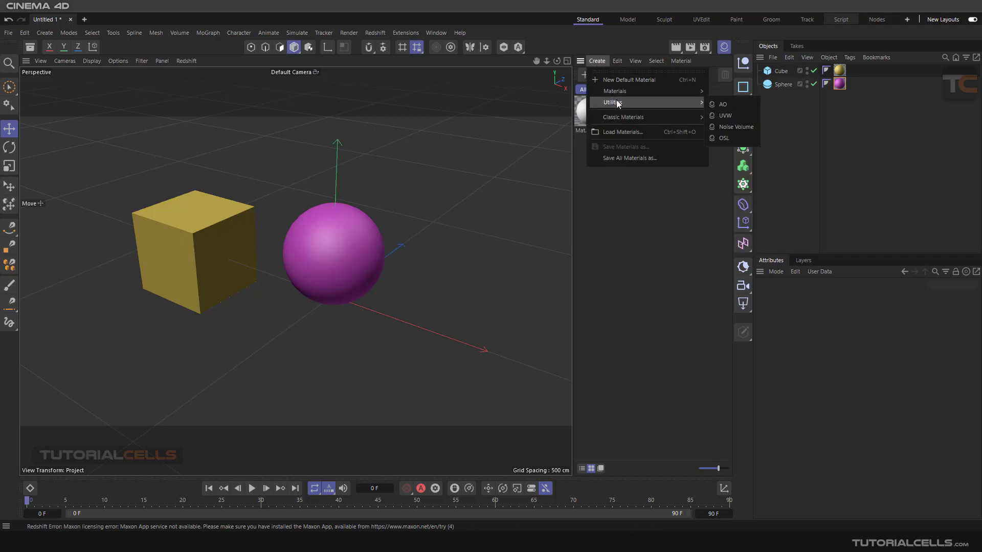
pyautogui.moveTo(661, 116)
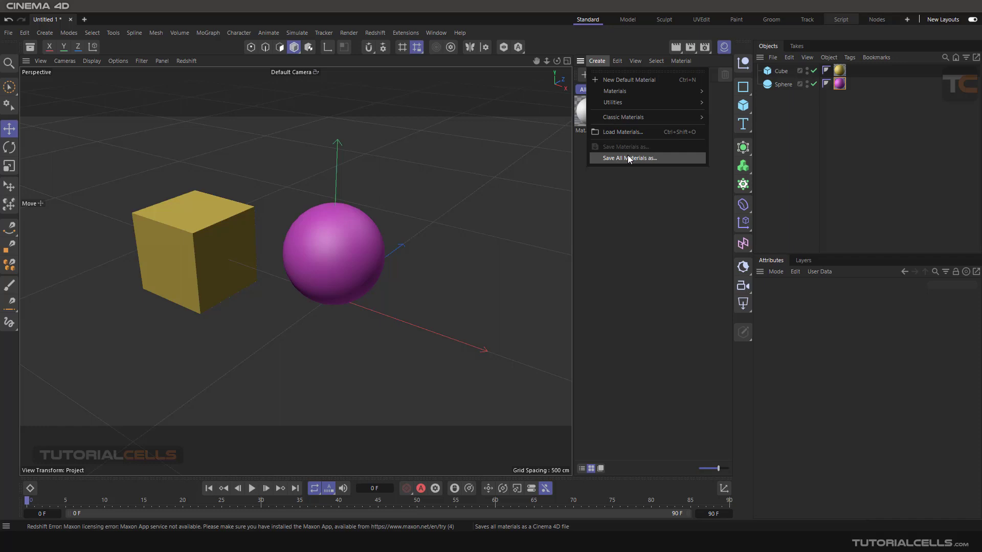
pyautogui.click(628, 174)
# Save all materials of the scene to the Desktop as a file named erer.
pyautogui.click(620, 112)
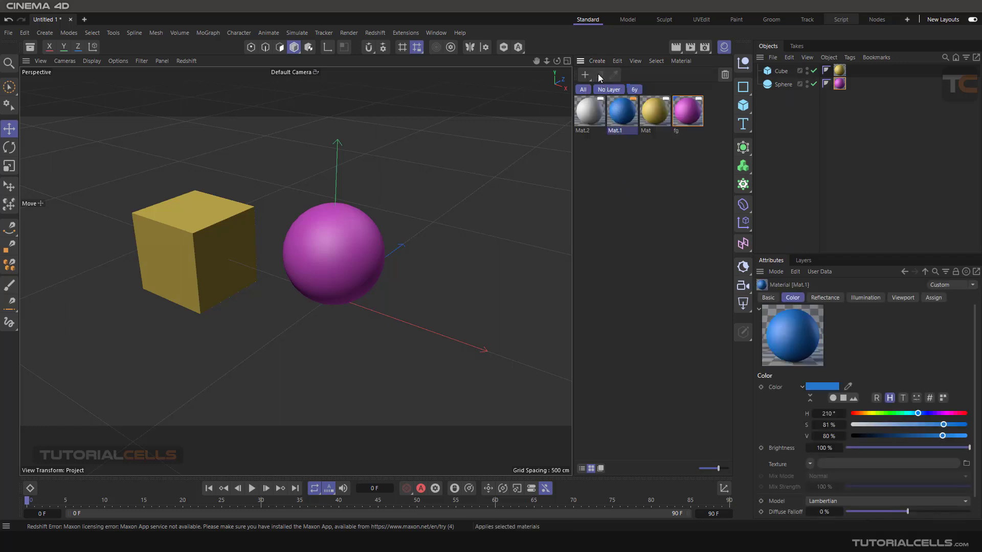
pyautogui.click(596, 60)
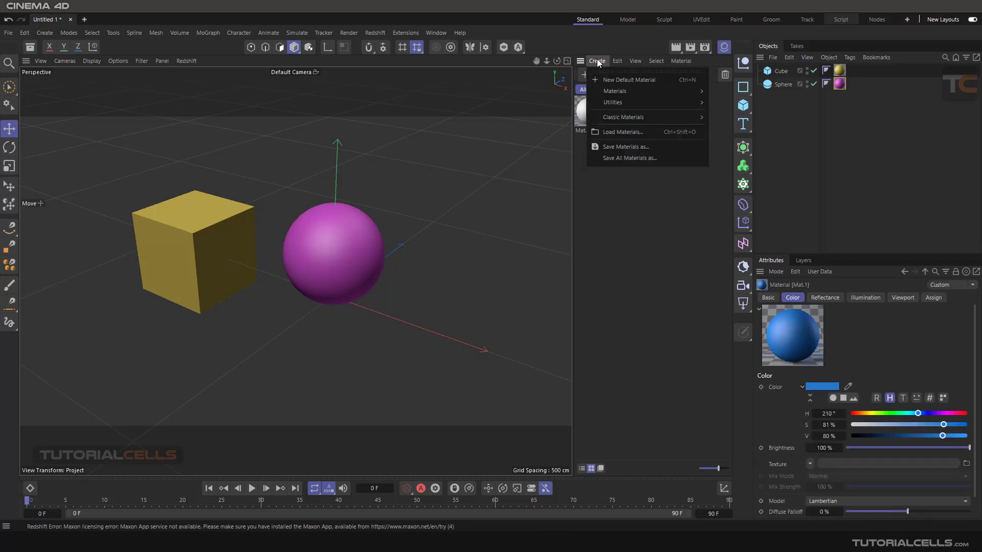
pyautogui.click(620, 158)
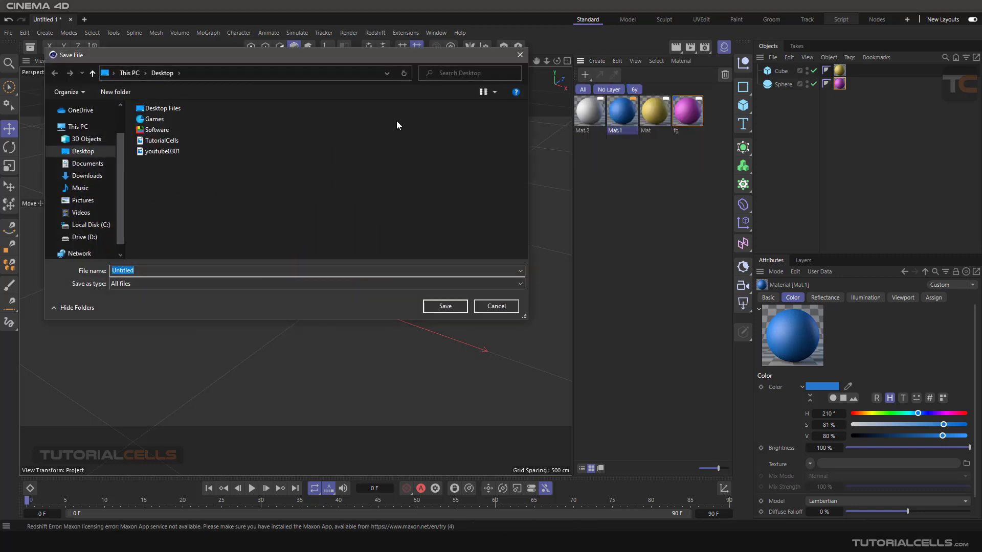
pyautogui.moveTo(359, 60); pyautogui.dragTo(469, 128)
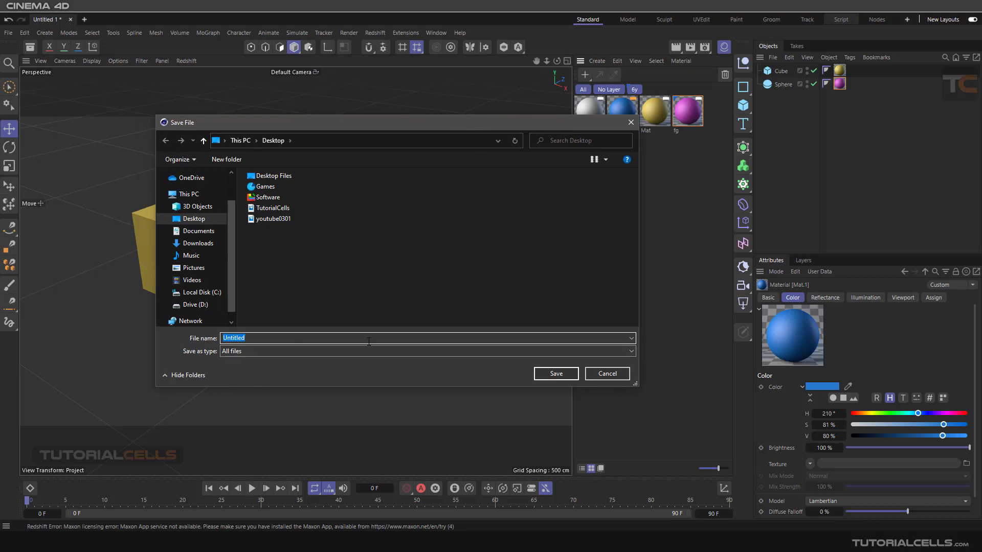
pyautogui.write('erer')
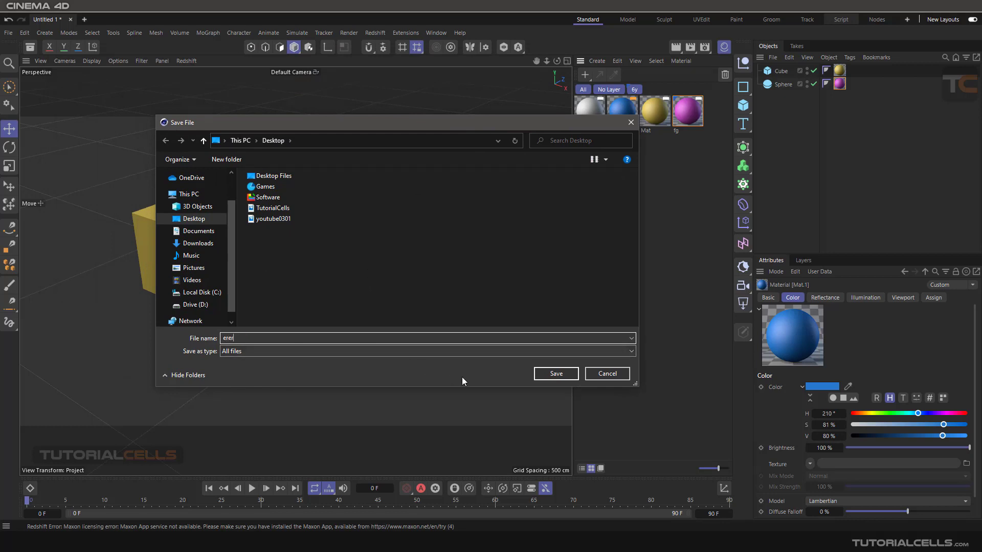
pyautogui.click(549, 376)
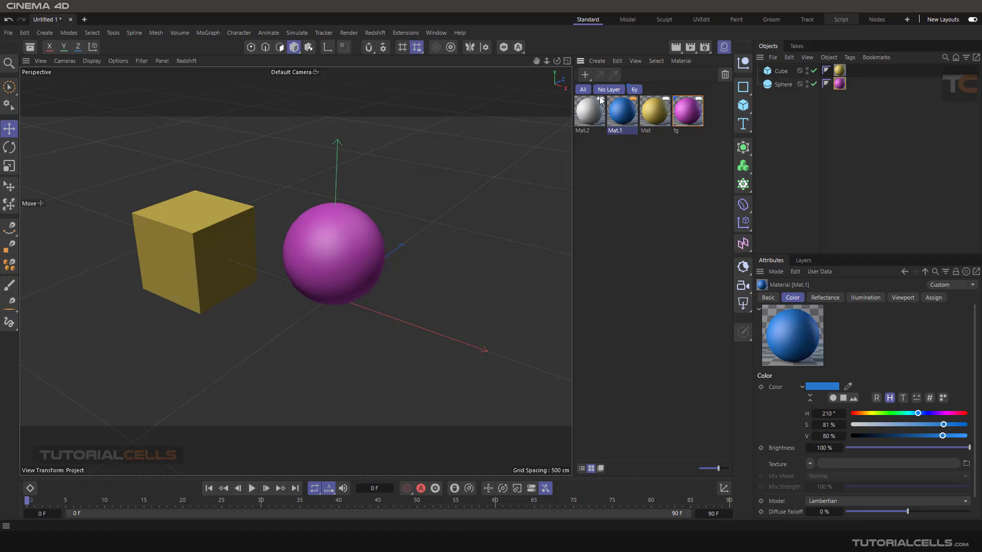
# Start a new project and create one default material in it.
pyautogui.click(596, 63)
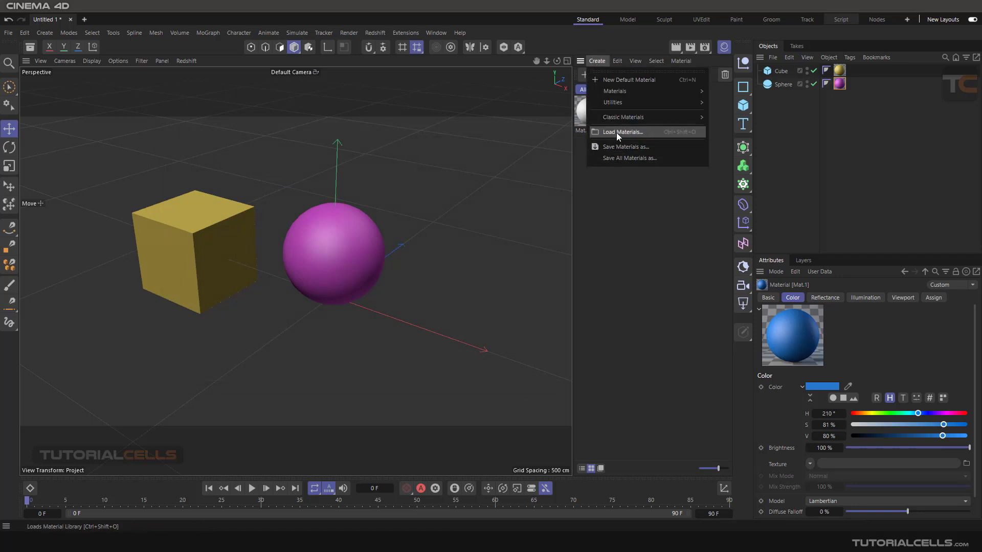
pyautogui.click(595, 183)
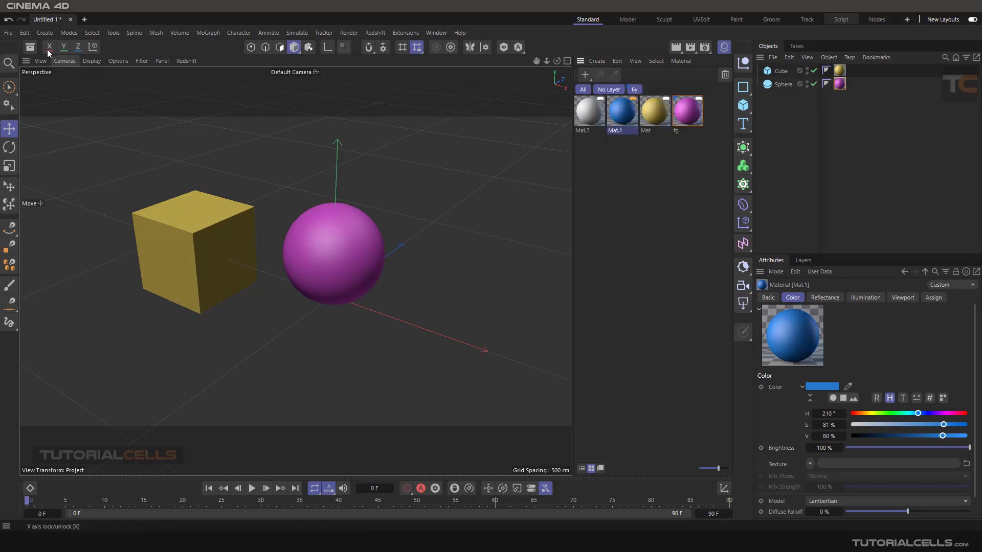
pyautogui.hotkey('ctrl', 'n')
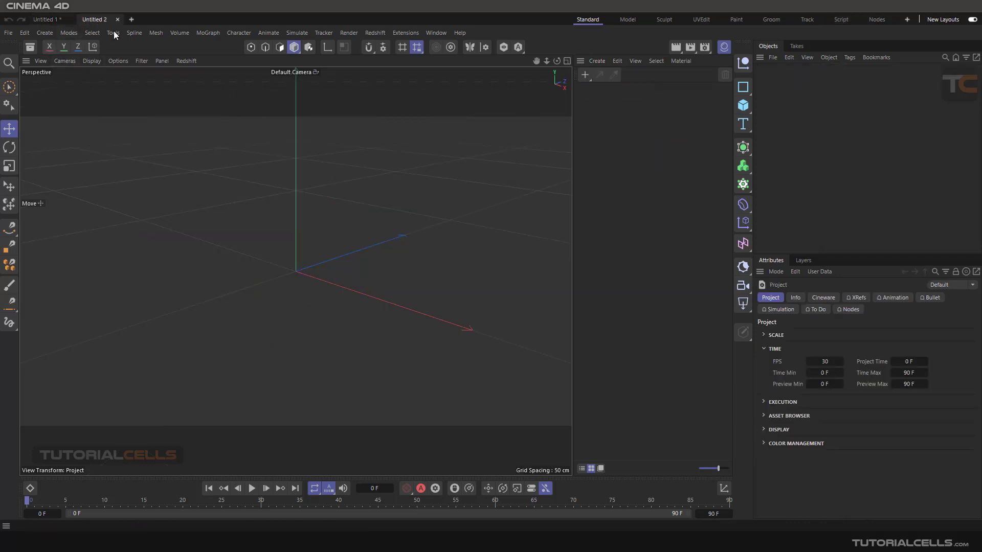
pyautogui.click(588, 79)
# Load the materials from the erer file on the Desktop and delete the empty default material.
pyautogui.click(598, 61)
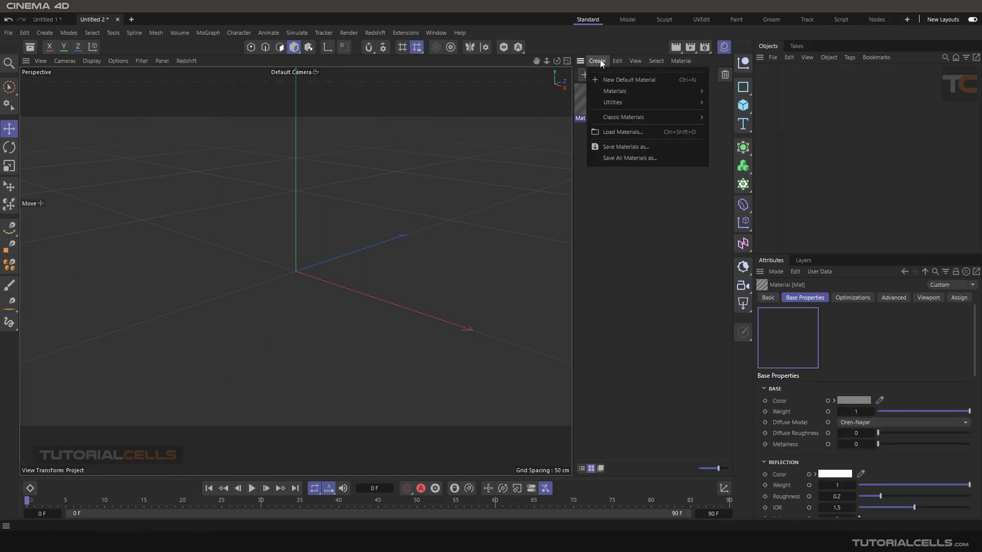
pyautogui.click(618, 132)
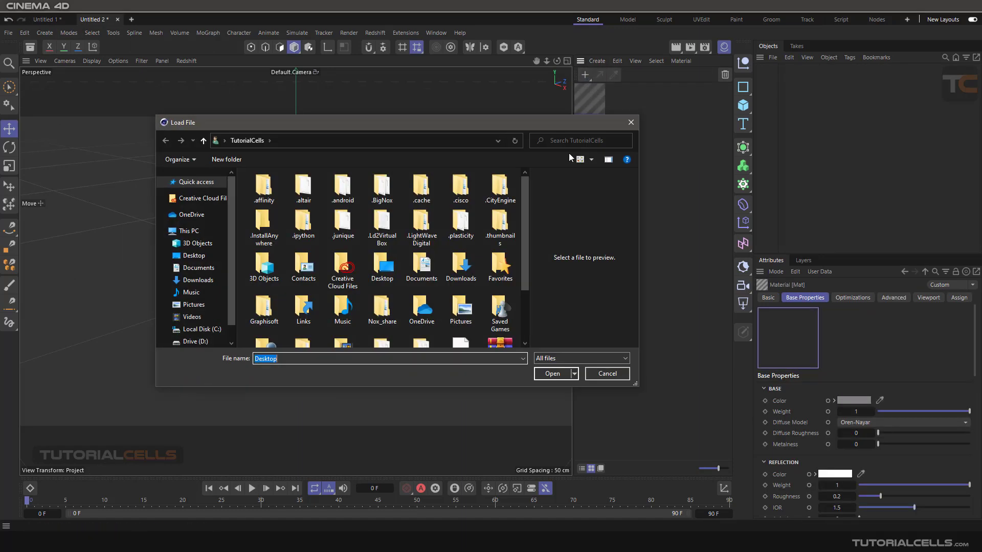
pyautogui.click(198, 256)
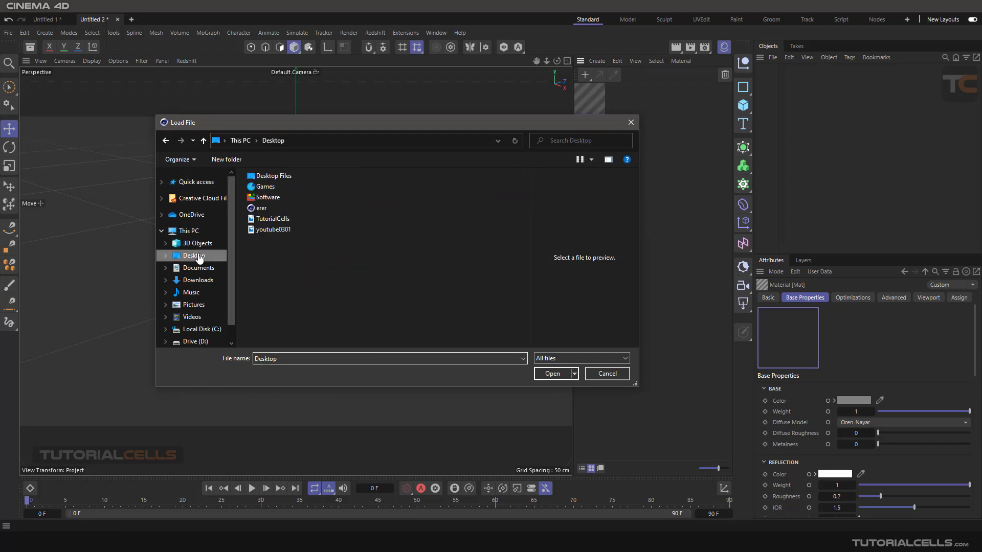
pyautogui.click(271, 209)
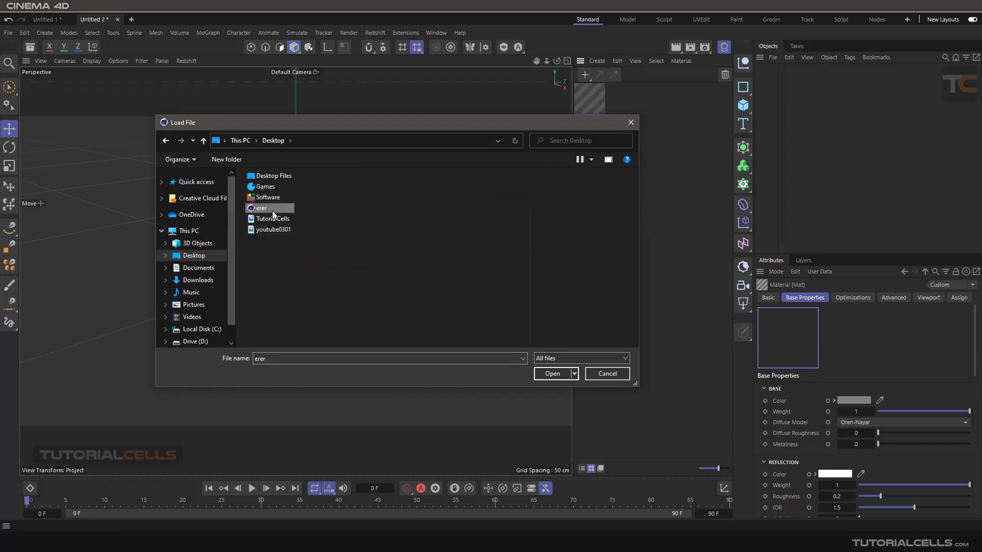
pyautogui.click(539, 374)
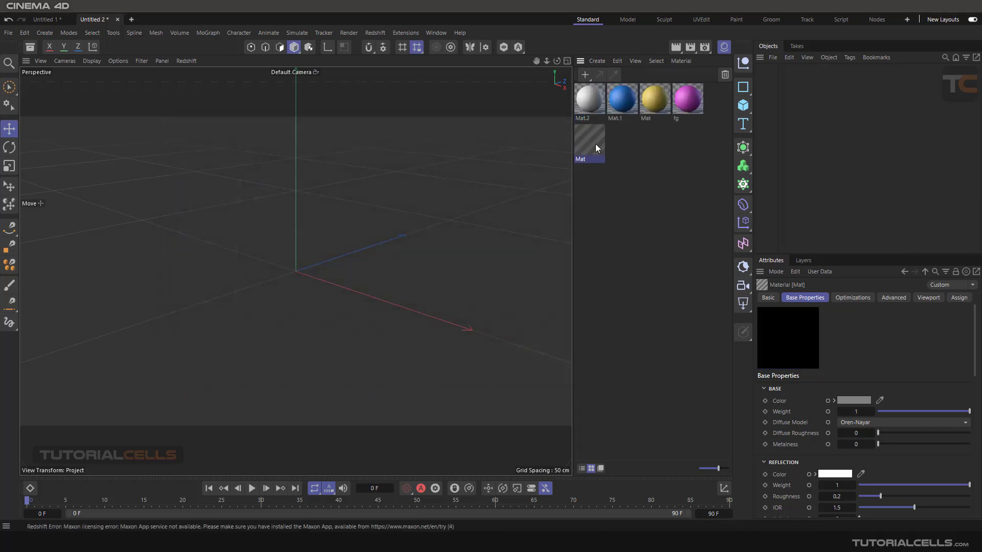
pyautogui.press('Delete')
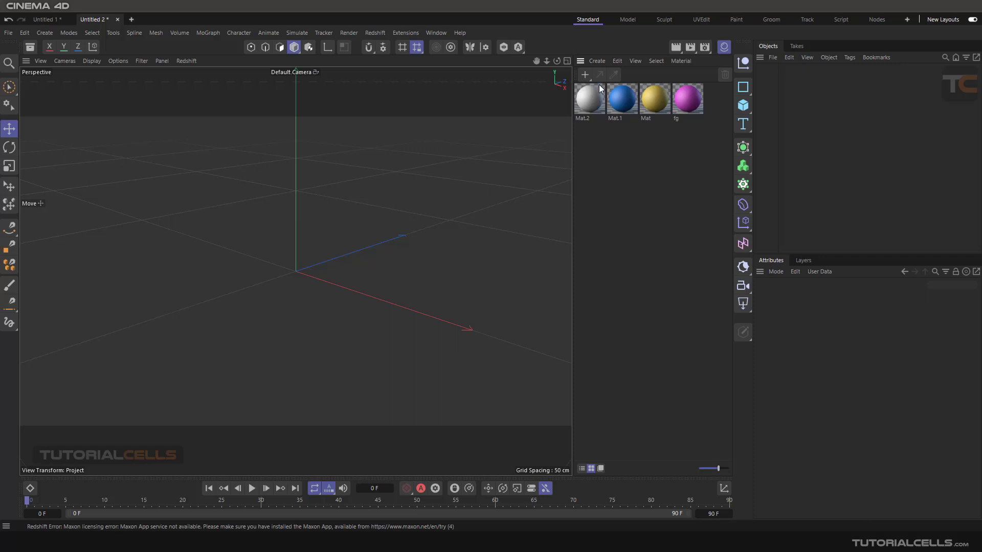
# Select the blue Mat.1 material and review the editing commands available for it in the Material Manager.
pyautogui.click(596, 61)
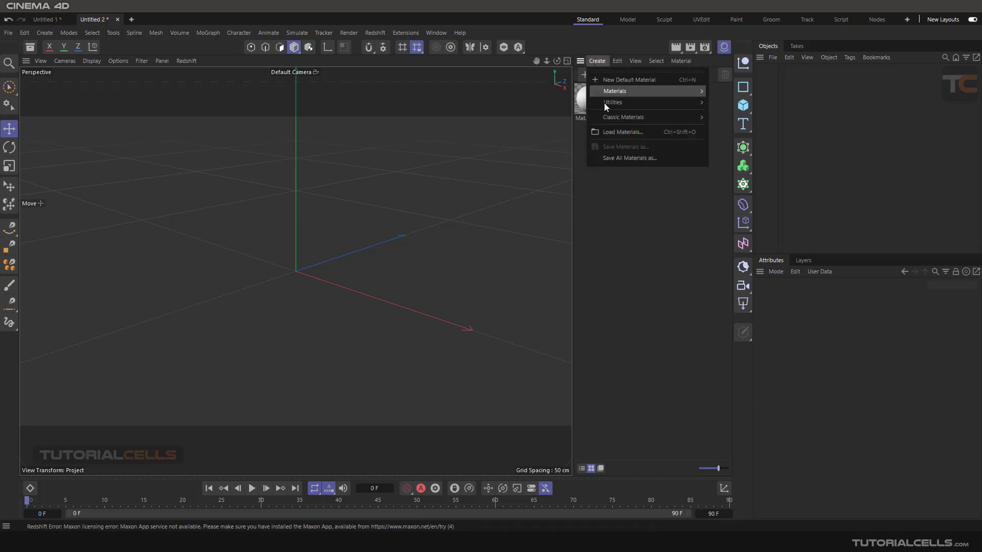
pyautogui.moveTo(620, 59)
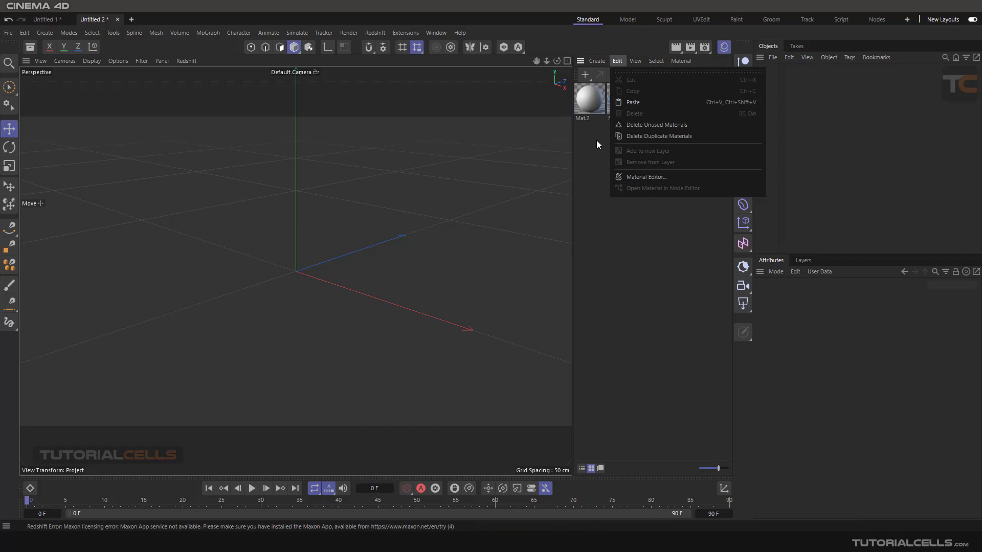
pyautogui.click(637, 102)
pyautogui.click(611, 93)
pyautogui.click(616, 60)
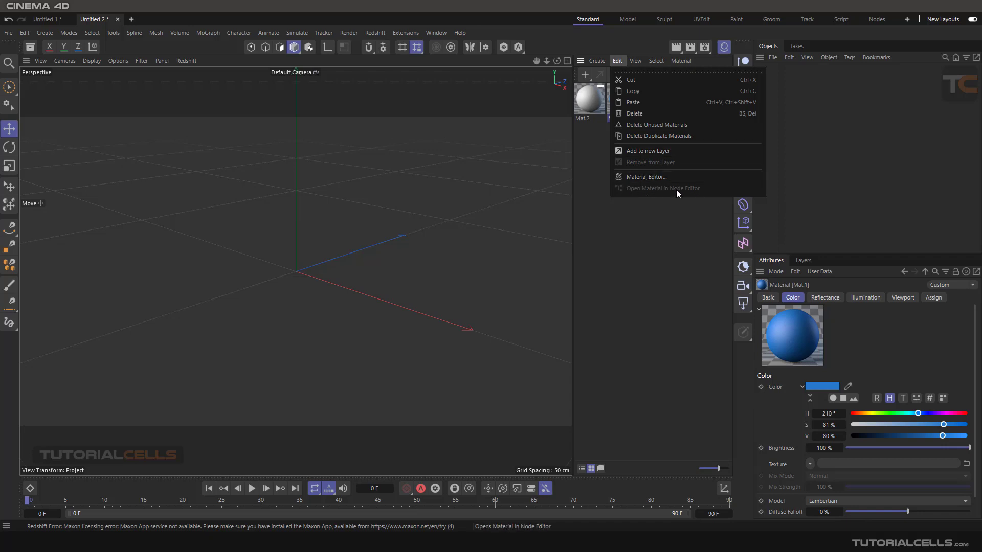
pyautogui.click(656, 220)
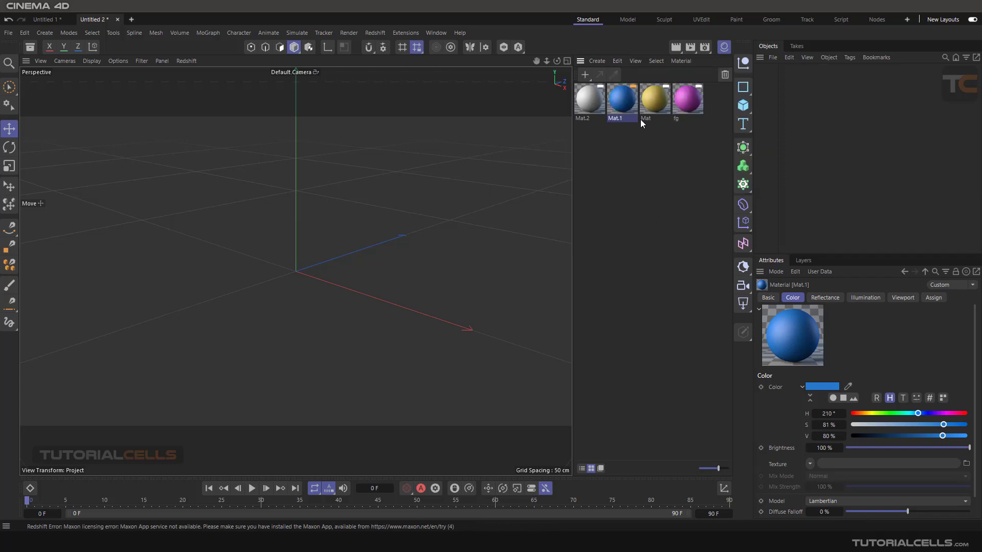
# Turn on the single-line display of layers in the Material Manager.
pyautogui.click(618, 61)
pyautogui.moveTo(638, 62)
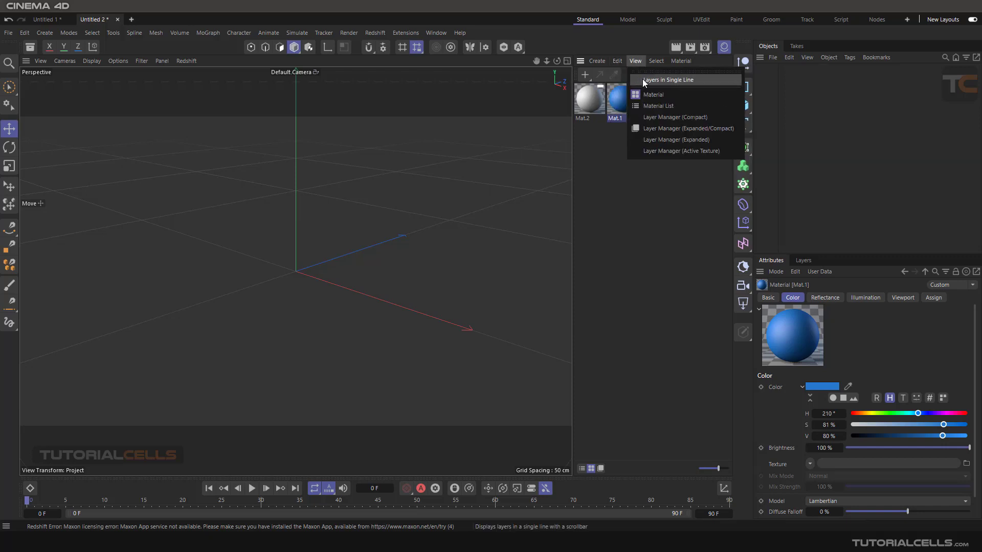
pyautogui.click(646, 81)
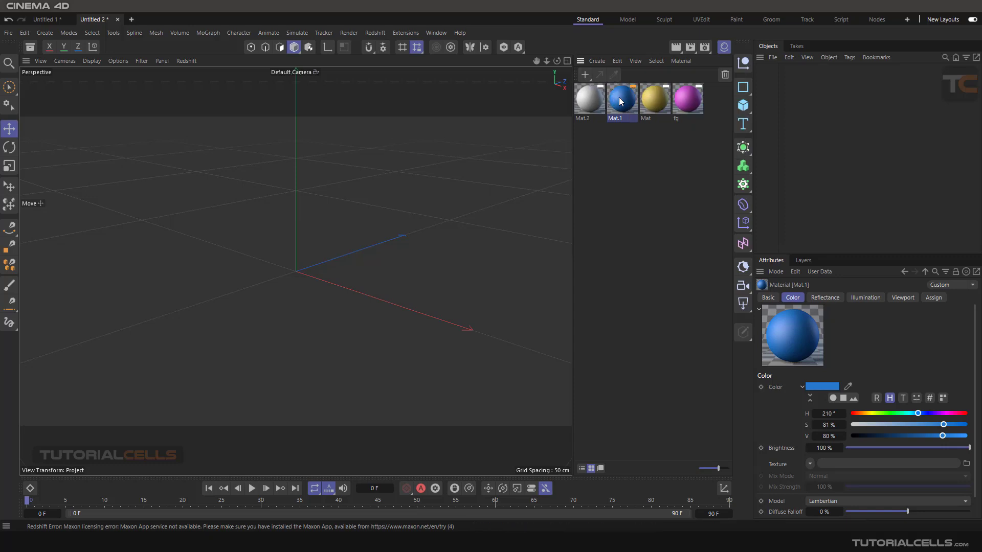
# Close the Untitled 2 project and return to the Untitled 1 project with the cube and sphere.
pyautogui.click(799, 258)
pyautogui.click(779, 258)
pyautogui.click(117, 19)
pyautogui.click(501, 312)
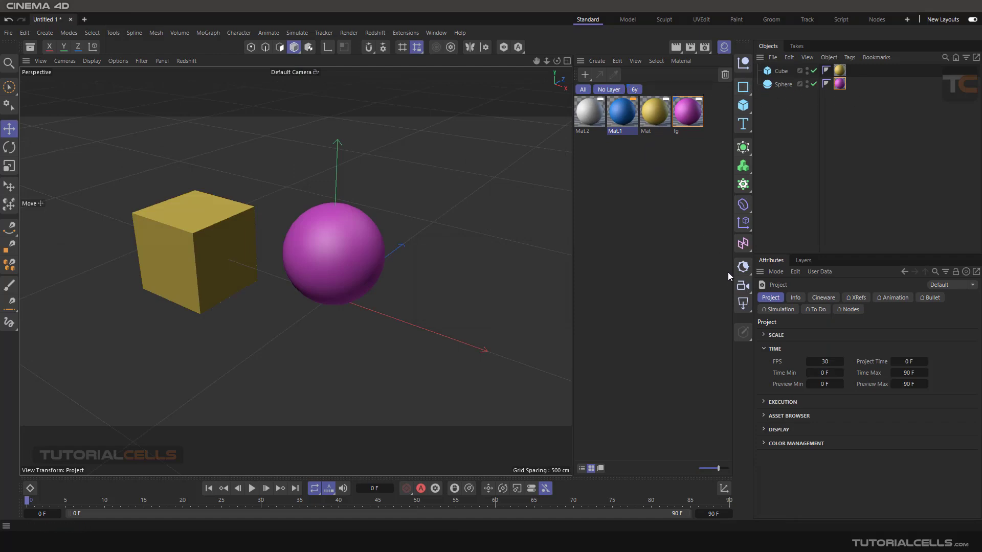
# Add four new layers to the layer list of the scene.
pyautogui.click(801, 260)
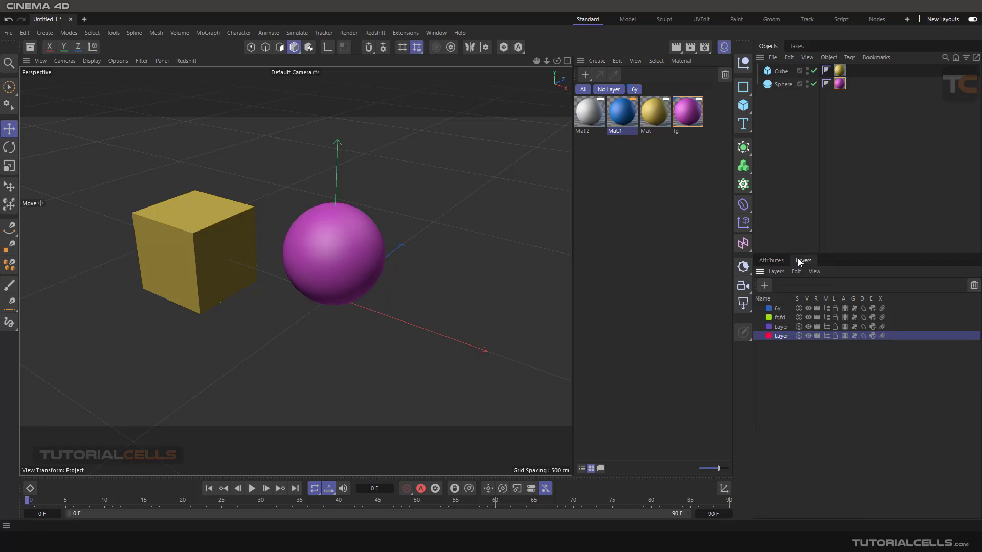
pyautogui.click(765, 285)
pyautogui.click(764, 285)
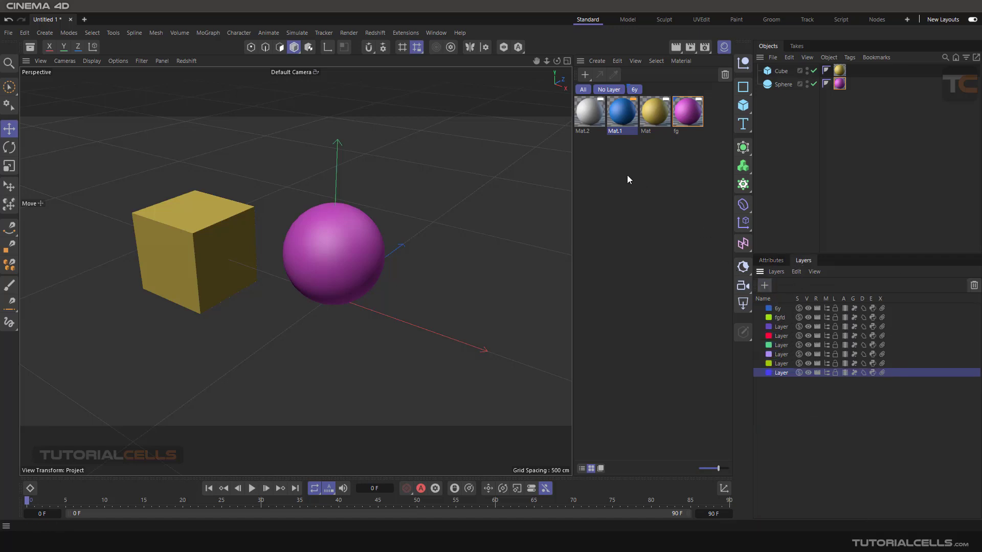
# Detach the material creation commands as a floating palette over the viewport.
pyautogui.click(587, 79)
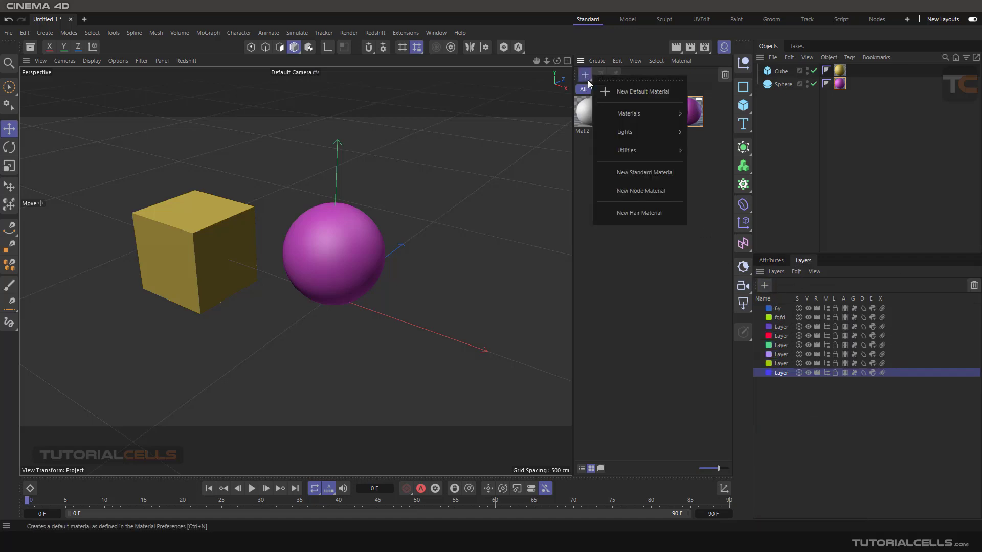
pyautogui.click(614, 81)
pyautogui.moveTo(623, 71); pyautogui.dragTo(509, 109)
# Create nine new standard materials from the floating palette.
pyautogui.click(515, 148)
pyautogui.click(516, 148)
pyautogui.click(516, 148)
pyautogui.click(517, 147)
pyautogui.click(516, 147)
pyautogui.click(517, 147)
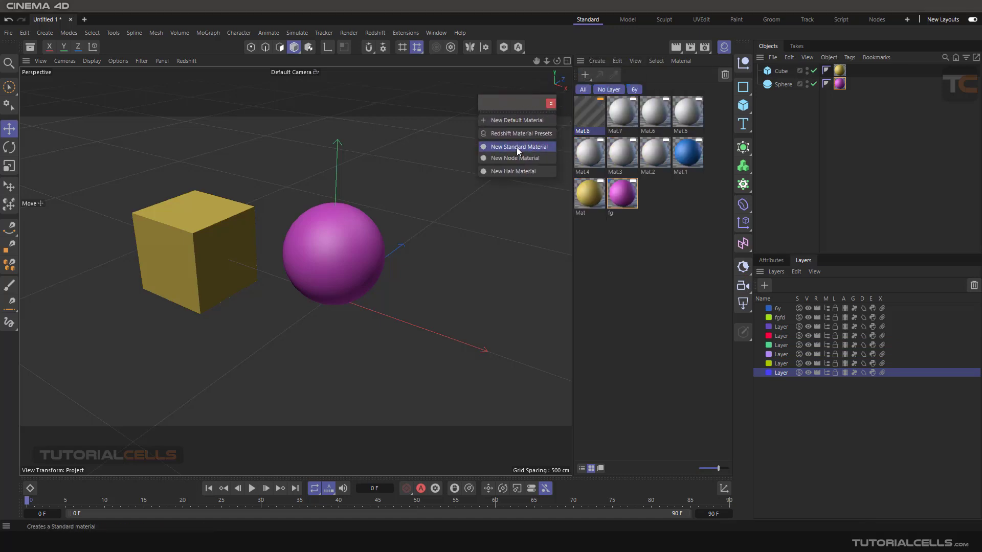
pyautogui.click(517, 150)
pyautogui.click(518, 149)
pyautogui.click(517, 150)
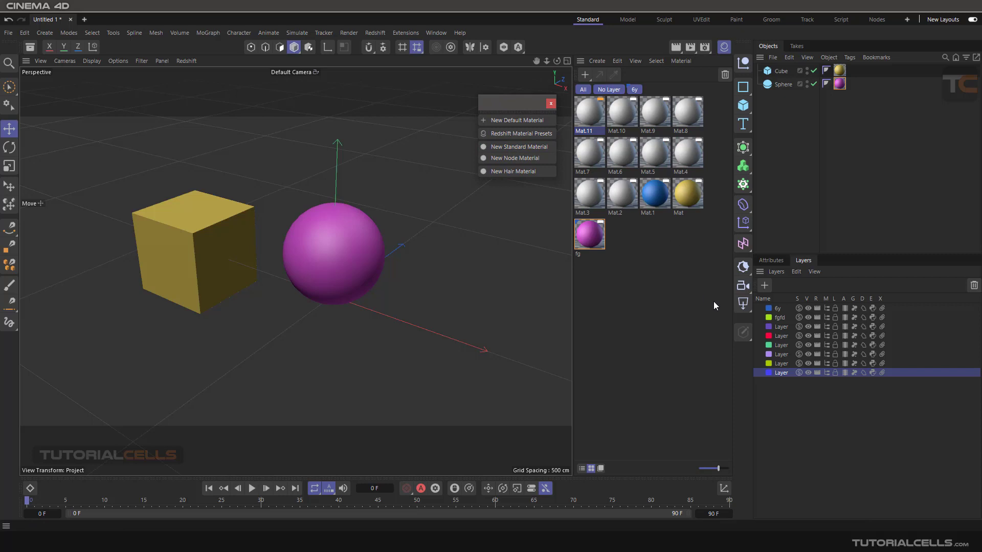
# Assign Mat.4 to the red layer, and Mat.6 and Mat.7 to the yellow layer.
pyautogui.moveTo(686, 153); pyautogui.dragTo(780, 337)
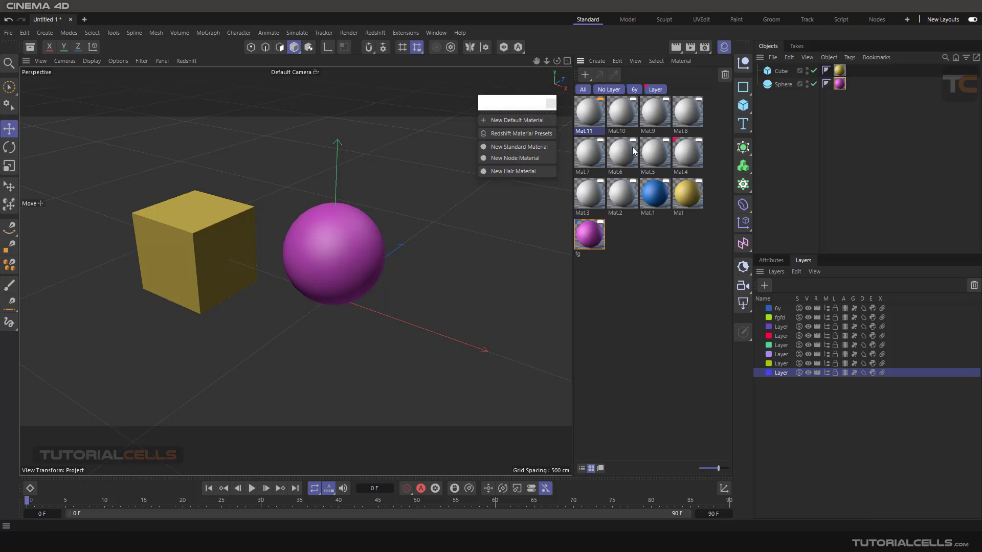
pyautogui.moveTo(633, 151); pyautogui.dragTo(777, 314)
pyautogui.moveTo(590, 148); pyautogui.dragTo(777, 363)
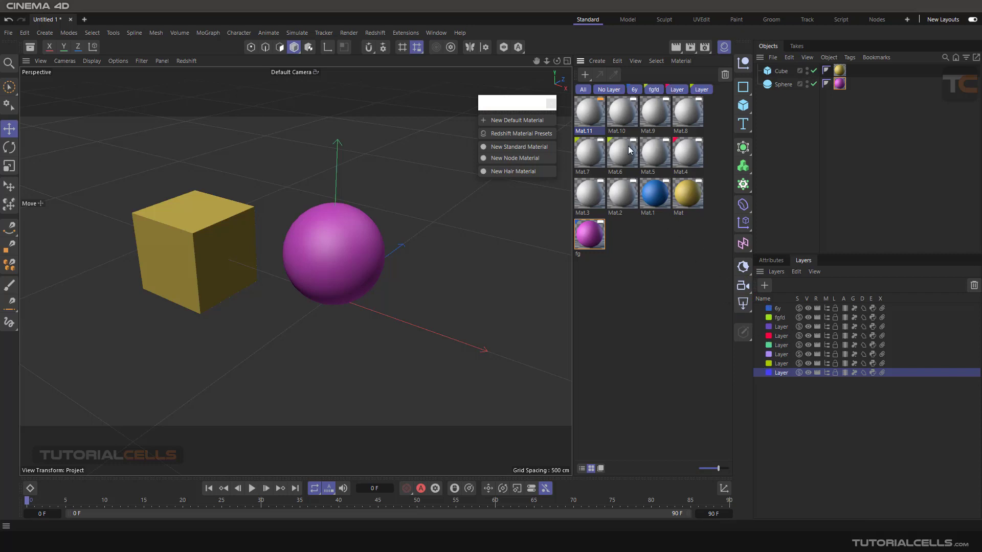
pyautogui.moveTo(747, 318); pyautogui.dragTo(777, 364)
# Create three node materials and assign Node.2 to the light purple layer.
pyautogui.click(586, 75)
pyautogui.click(630, 189)
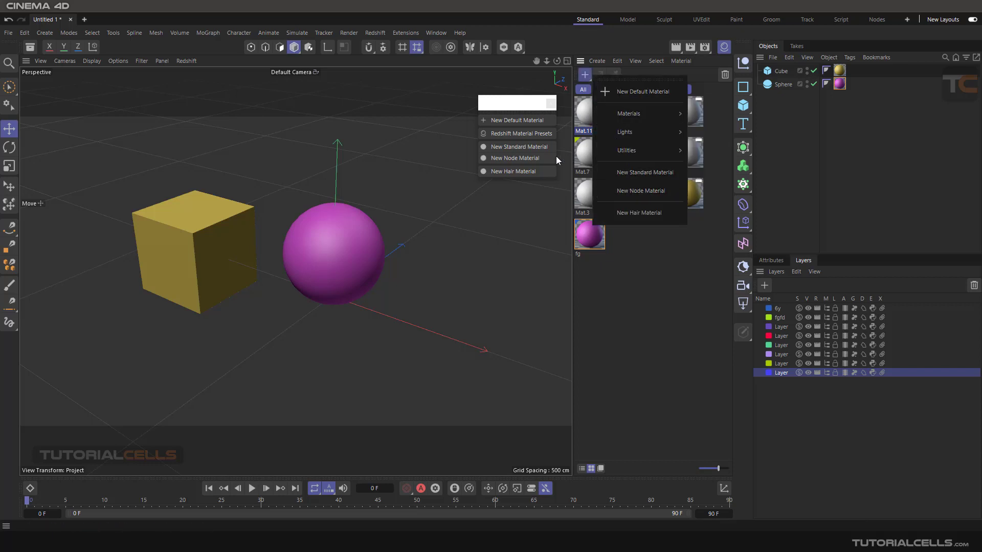
pyautogui.click(535, 158)
pyautogui.click(535, 158)
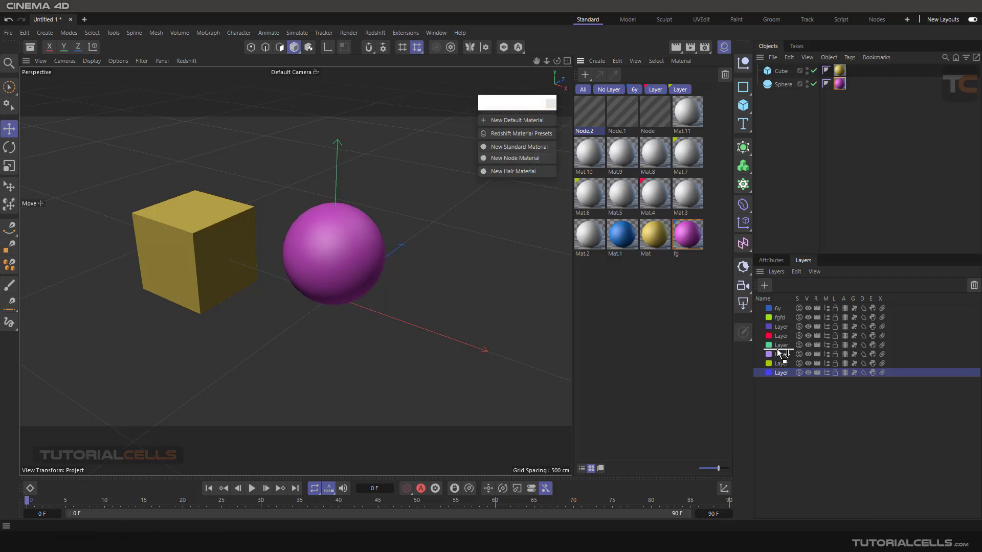
pyautogui.moveTo(778, 352); pyautogui.dragTo(779, 353)
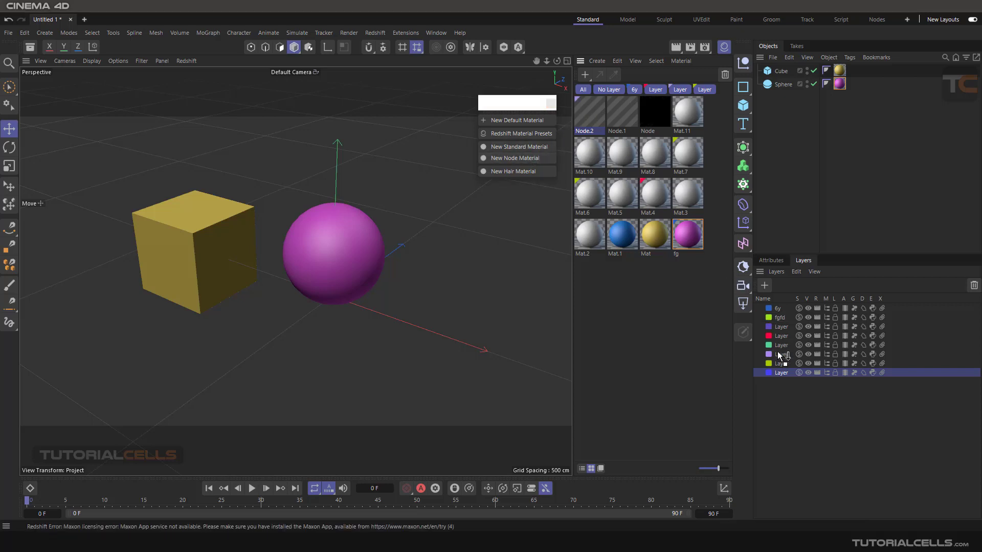
# Add three more layers and assign Mat.9 to the light blue one at the end of the list.
pyautogui.click(764, 285)
pyautogui.click(764, 285)
pyautogui.click(764, 285)
pyautogui.moveTo(620, 157); pyautogui.dragTo(780, 399)
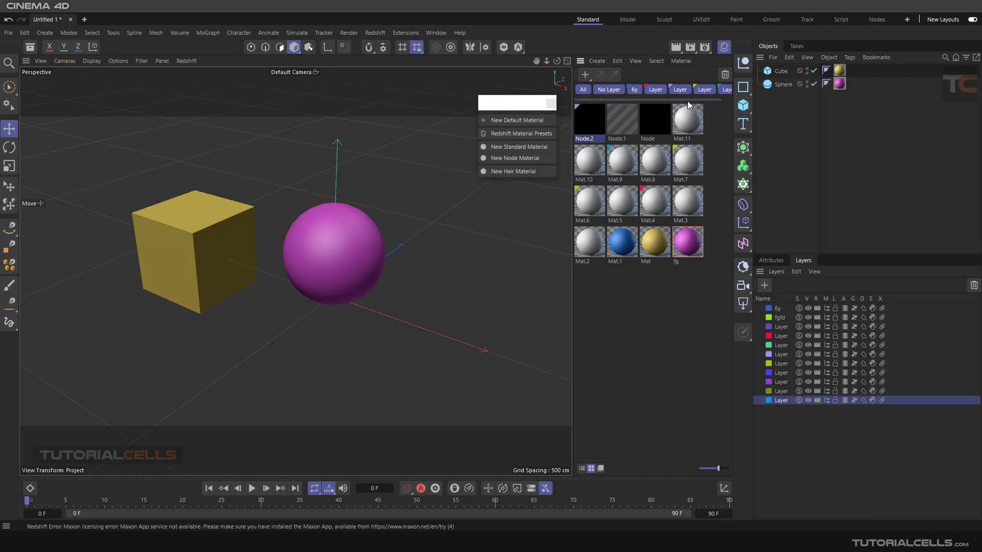
# Turn off the single-line display of layers so the layer filters wrap onto several rows.
pyautogui.moveTo(687, 100)
pyautogui.mouseDown()
pyautogui.moveTo(705, 101)
pyautogui.moveTo(660, 103)
pyautogui.mouseUp()
pyautogui.click(631, 61)
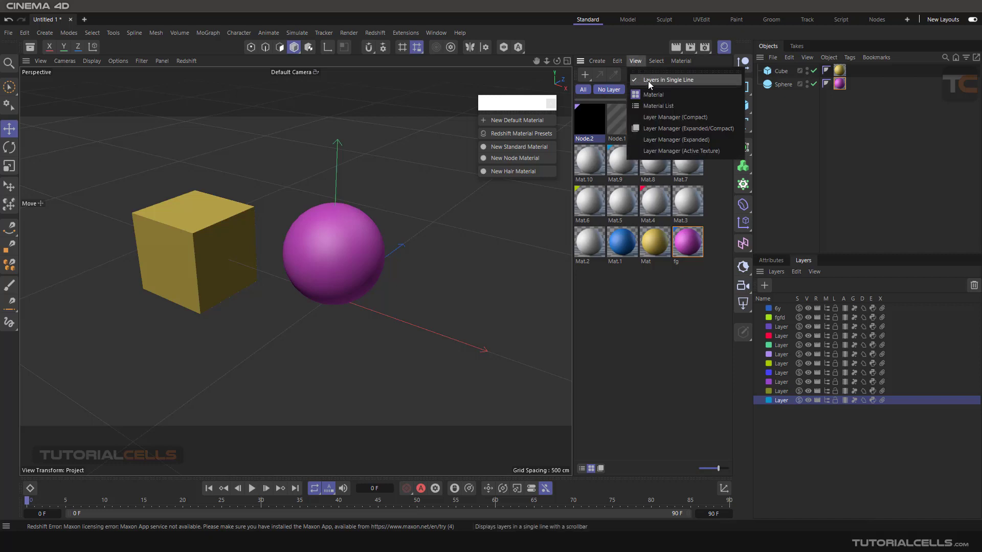
pyautogui.click(649, 80)
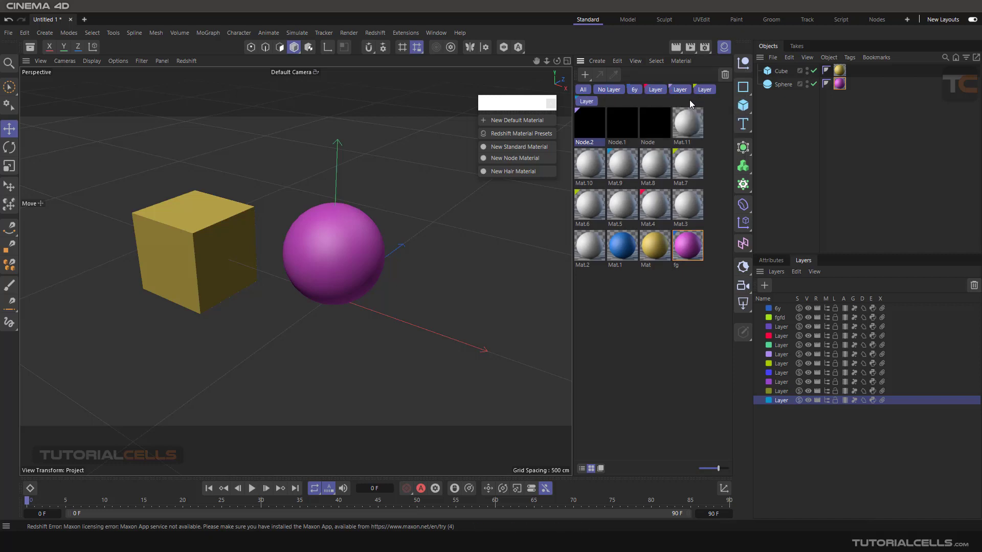
# View the Paint layout, then return to the Standard layout and reopen the Material Manager.
pyautogui.click(635, 60)
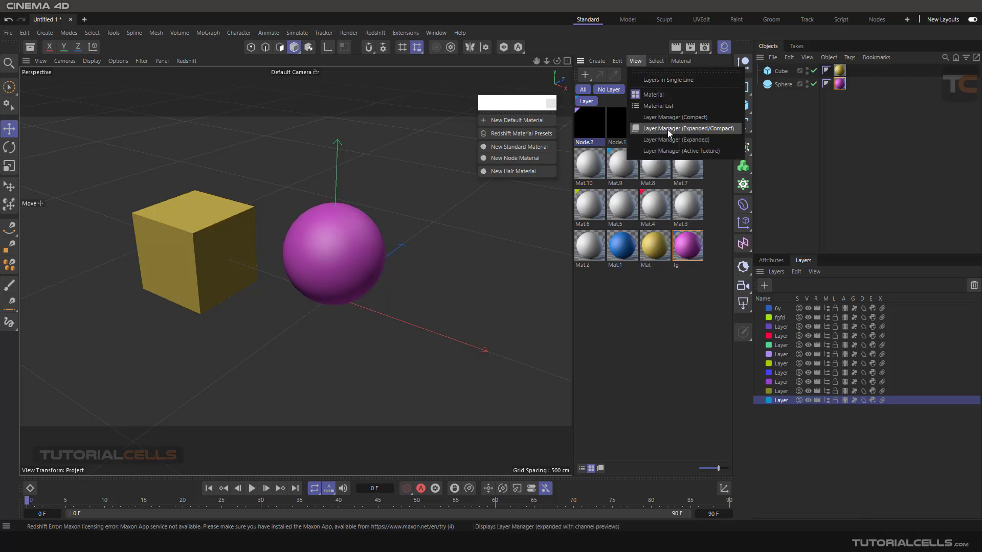
pyautogui.click(634, 345)
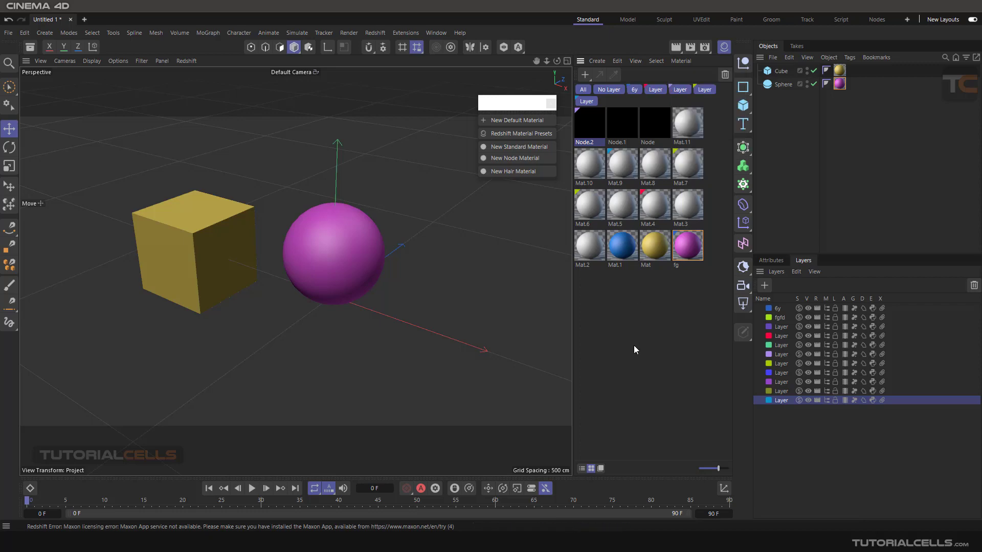
pyautogui.click(735, 19)
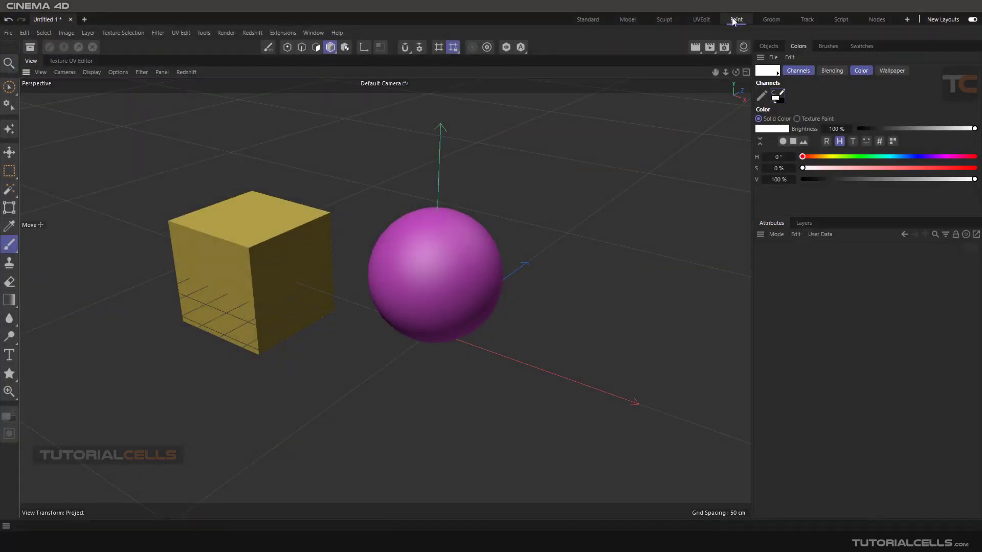
pyautogui.click(588, 19)
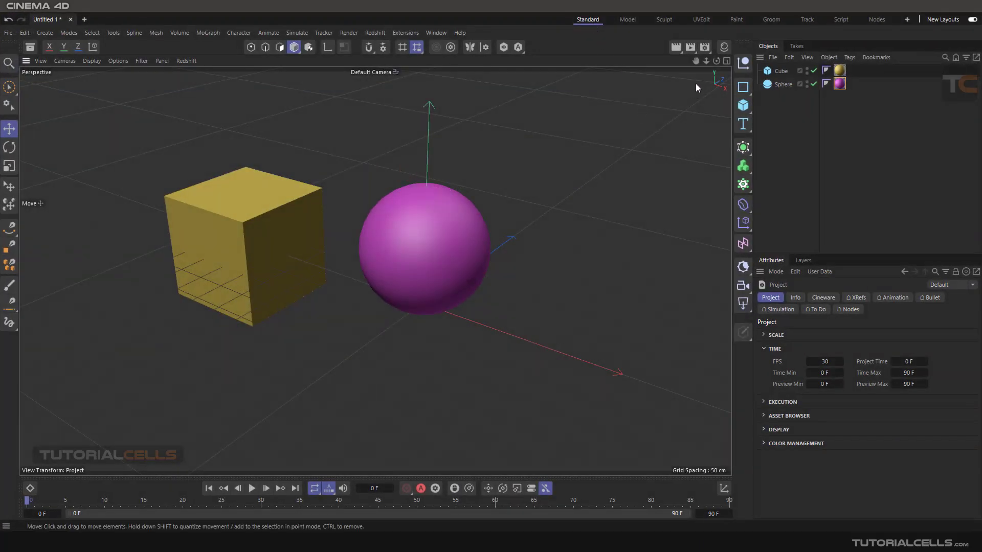
pyautogui.click(724, 46)
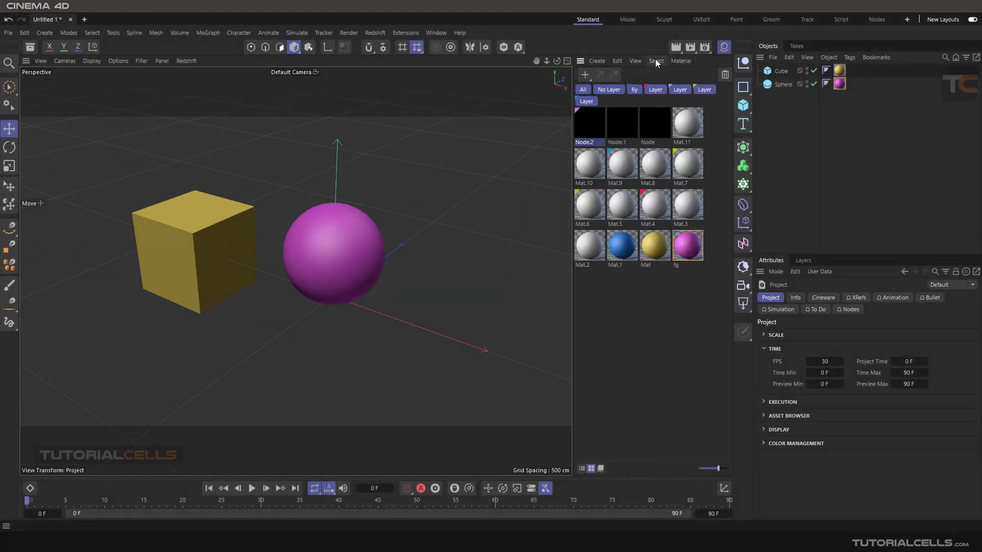
# View the materials in the Layer Manager (Expanded/Compact) mode, then return to the Material view.
pyautogui.click(634, 61)
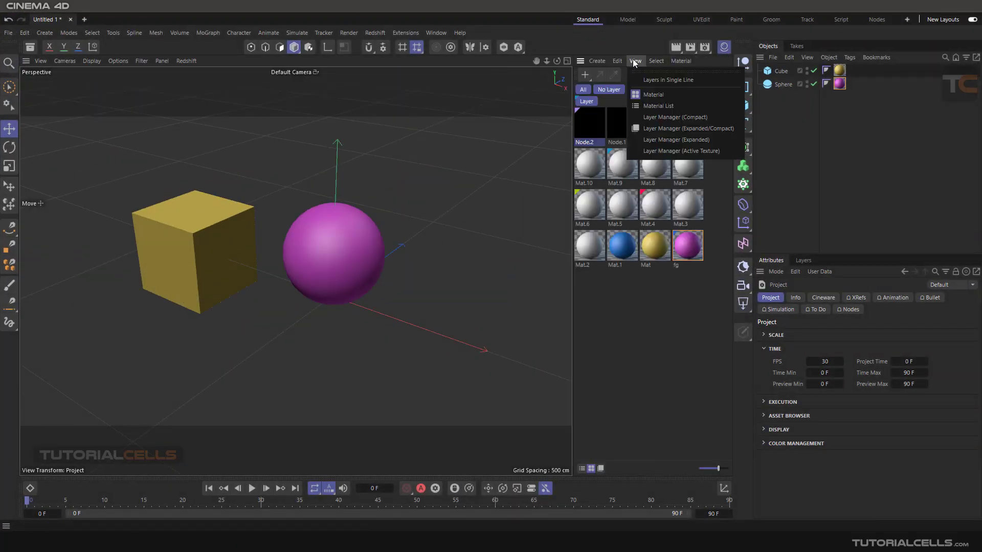
pyautogui.click(652, 139)
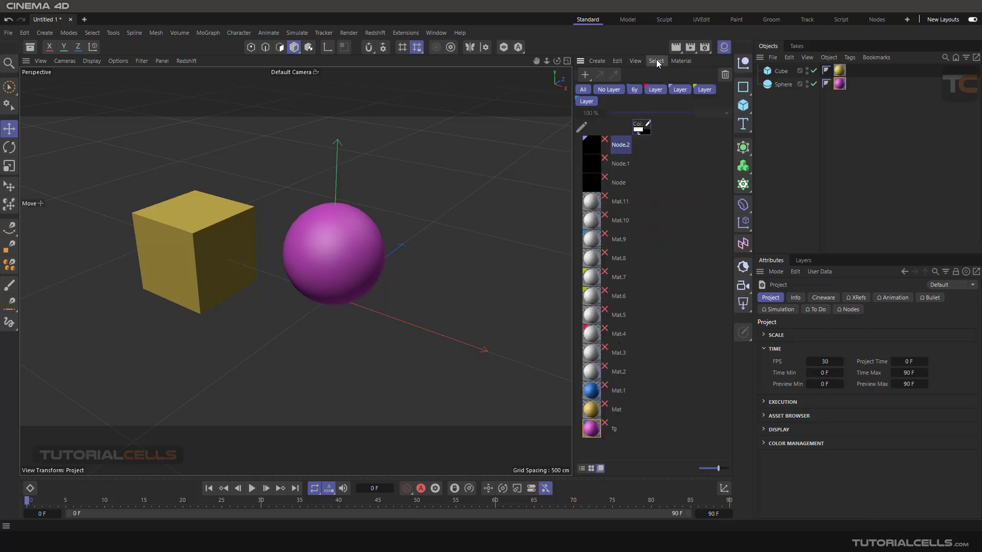
pyautogui.click(635, 60)
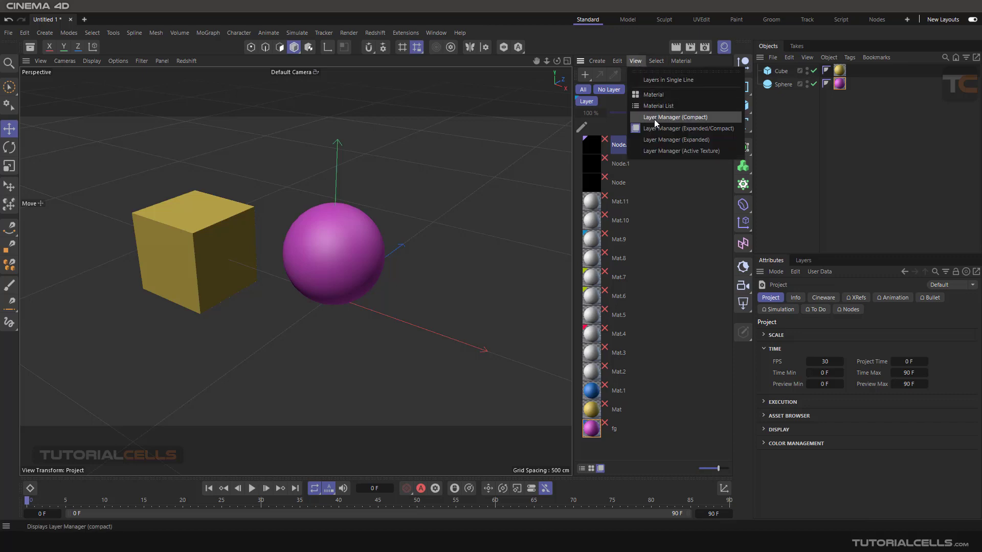
pyautogui.click(650, 94)
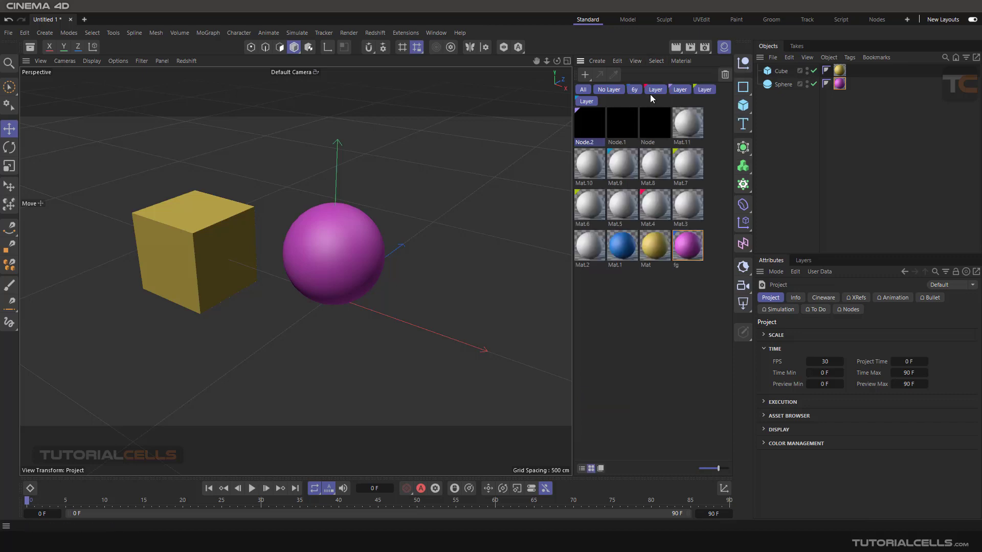
# Delete the materials Node.2, Node.1, Node and Mat.11 together from the Material Manager.
pyautogui.moveTo(710, 121); pyautogui.dragTo(585, 137)
pyautogui.press('Delete')
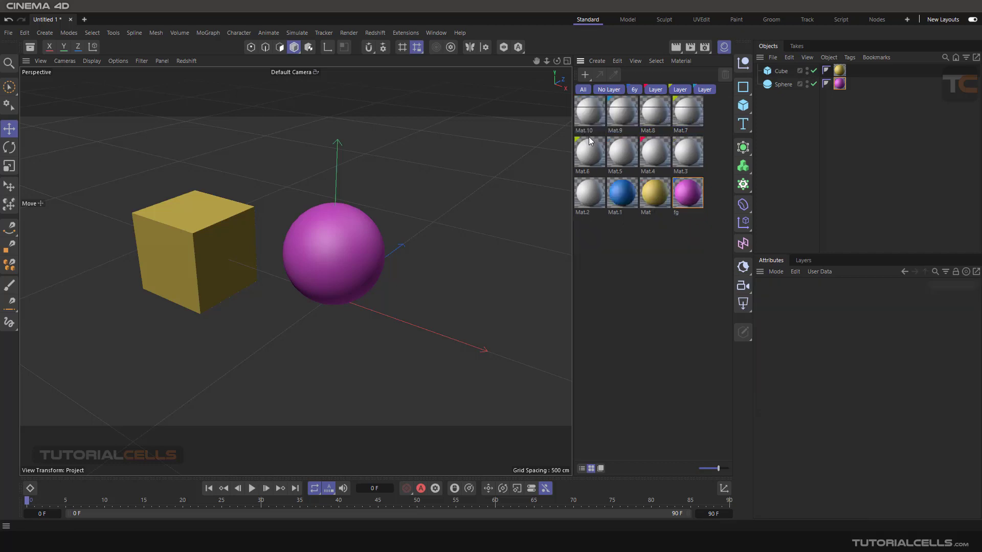
# Select Mat.7 and run Scroll To Selection in the Material Manager.
pyautogui.click(679, 118)
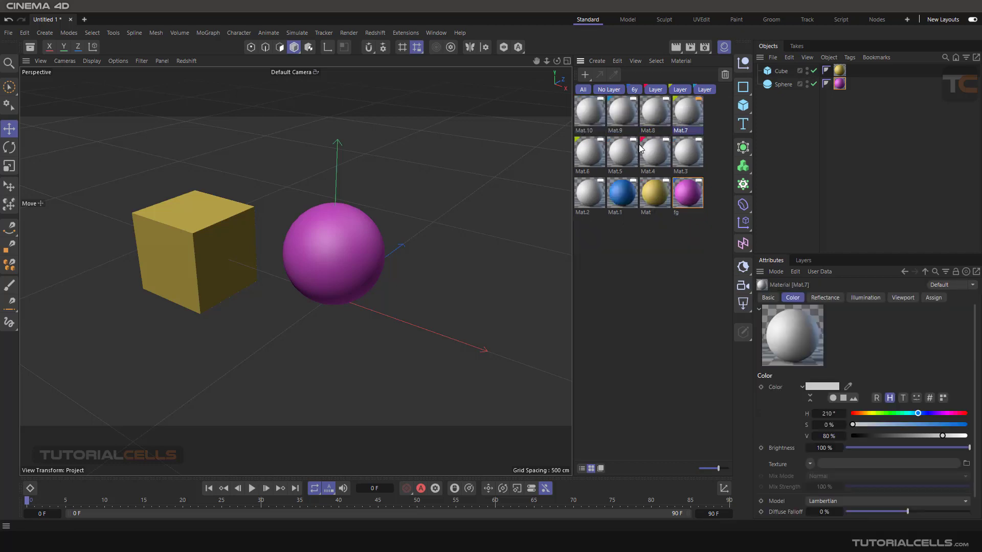
pyautogui.click(635, 61)
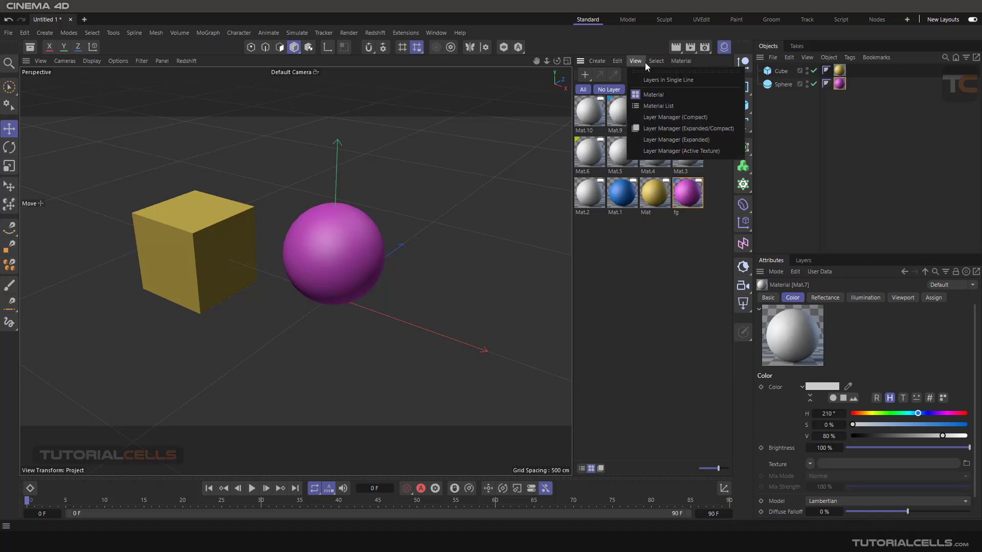
pyautogui.moveTo(656, 61)
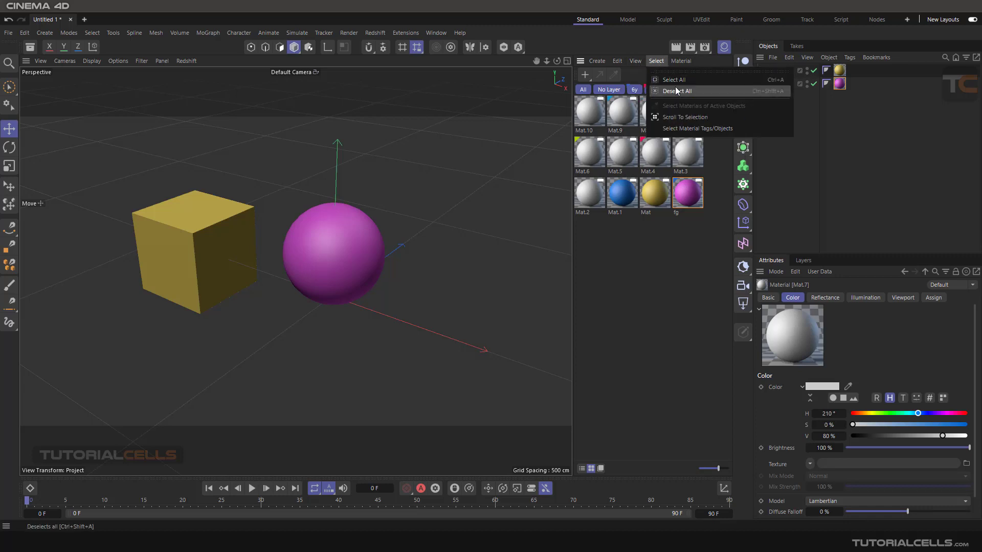
pyautogui.click(677, 120)
# Render the previews of all materials, and render the fg and Mat.8 previews individually.
pyautogui.click(685, 60)
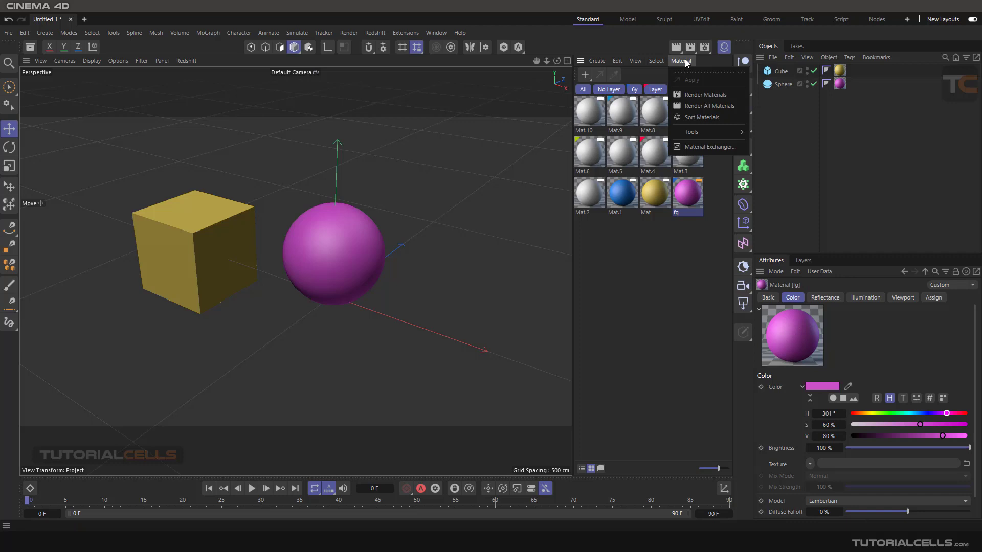
pyautogui.click(710, 106)
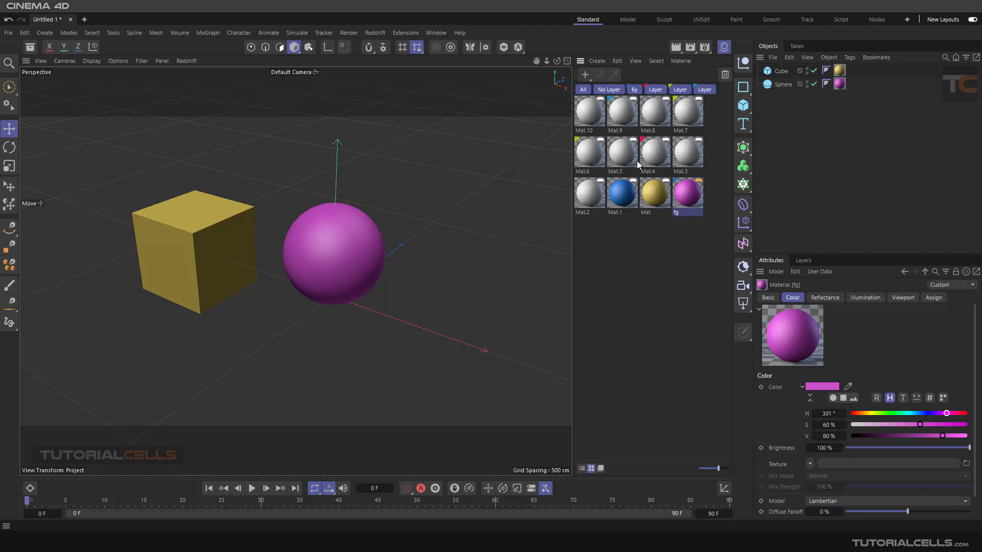
pyautogui.click(680, 61)
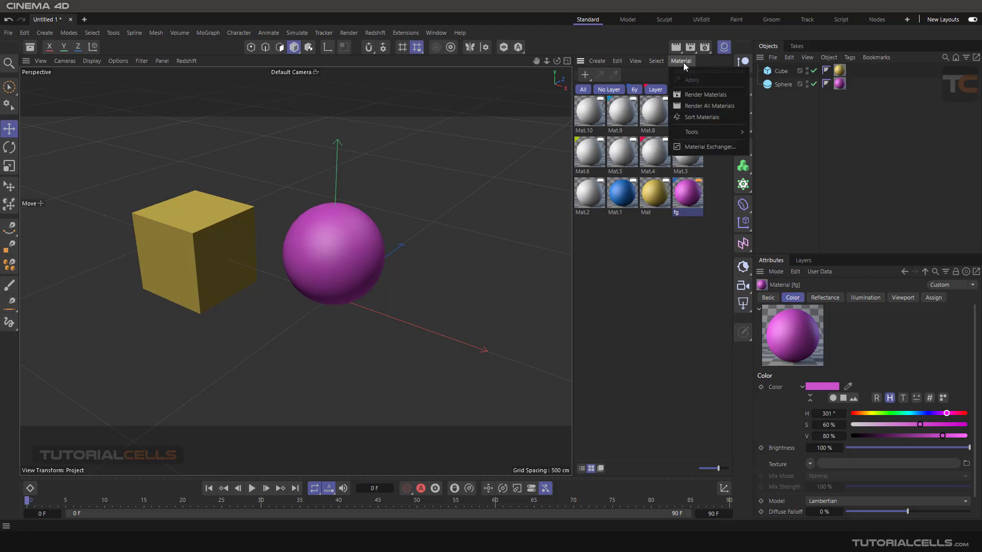
pyautogui.click(687, 96)
pyautogui.click(661, 109)
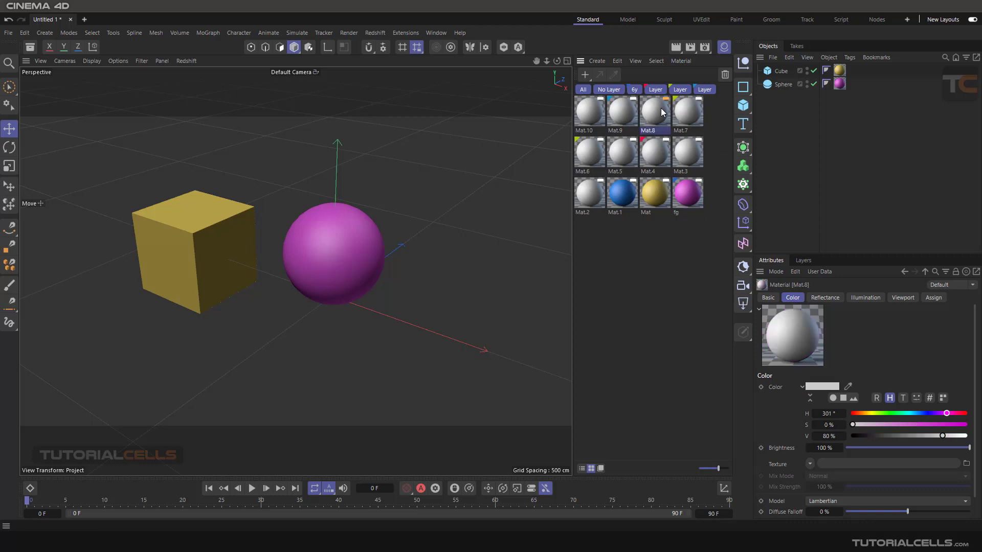
pyautogui.click(680, 61)
pyautogui.click(690, 96)
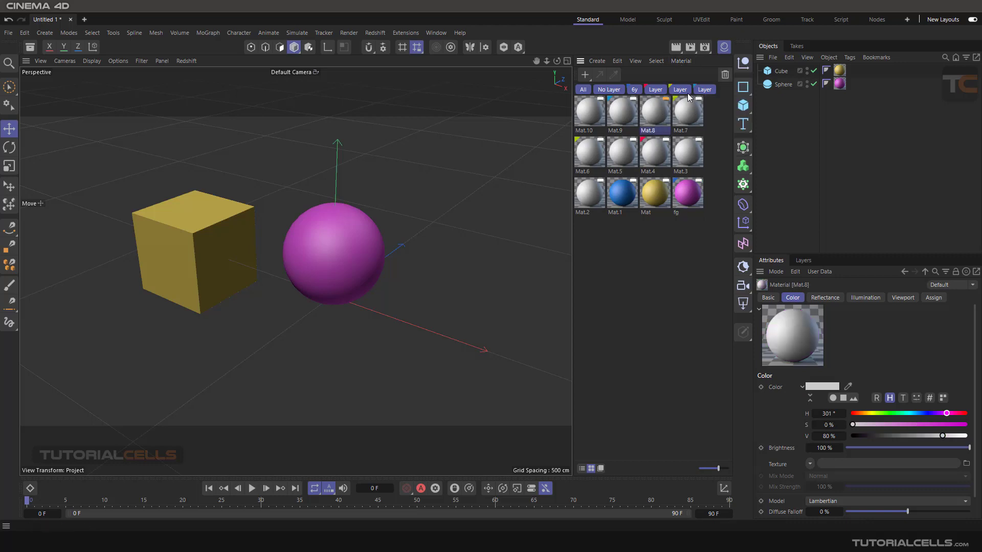
pyautogui.click(679, 62)
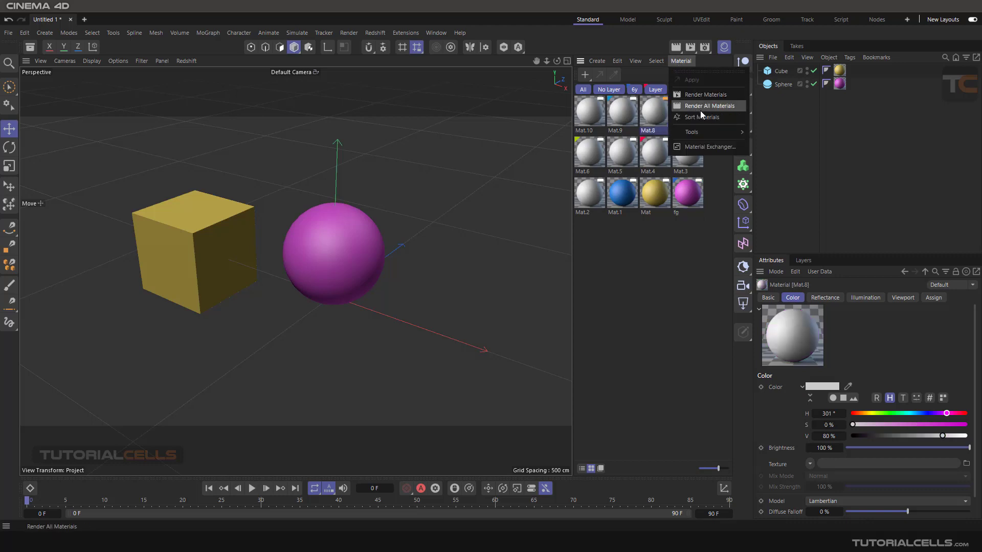
pyautogui.moveTo(704, 133)
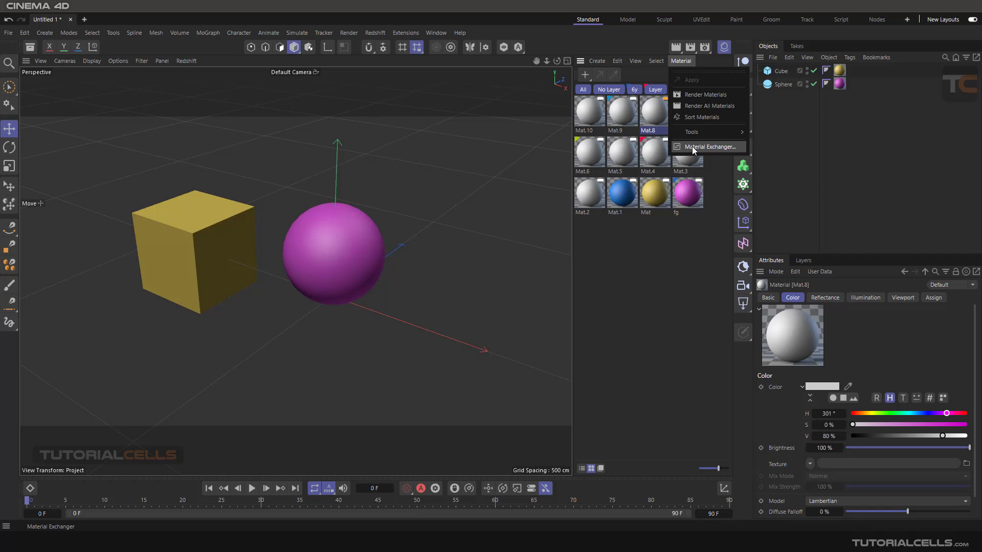
pyautogui.click(687, 192)
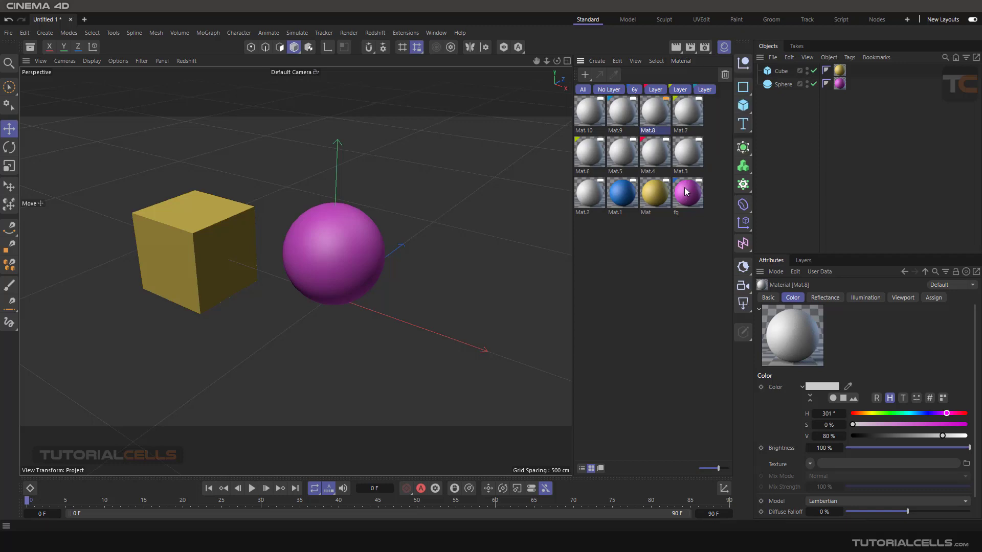
# Open the magenta fg material in the Material Editor, look through its Color texture options, and close the editor.
pyautogui.doubleClick(687, 193)
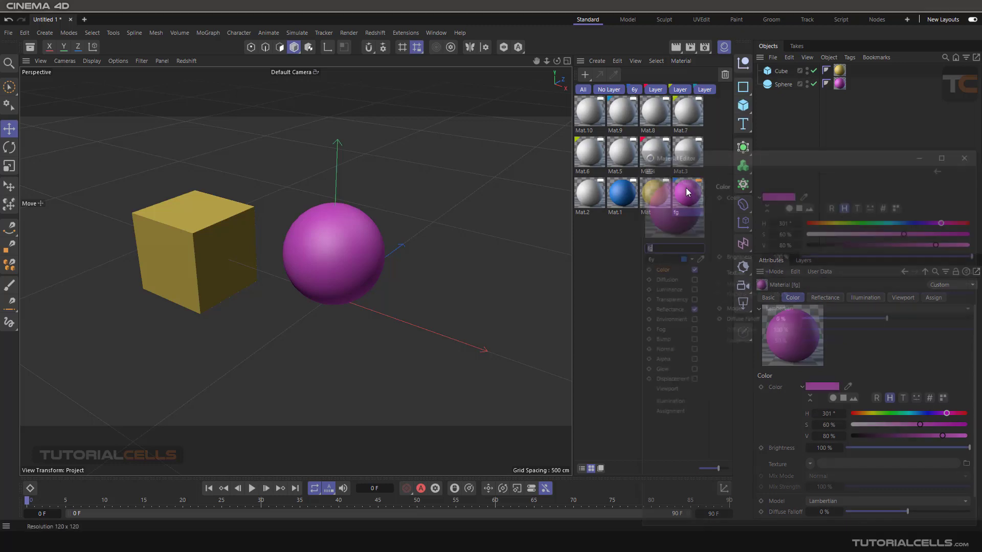
pyautogui.moveTo(700, 155); pyautogui.dragTo(477, 95)
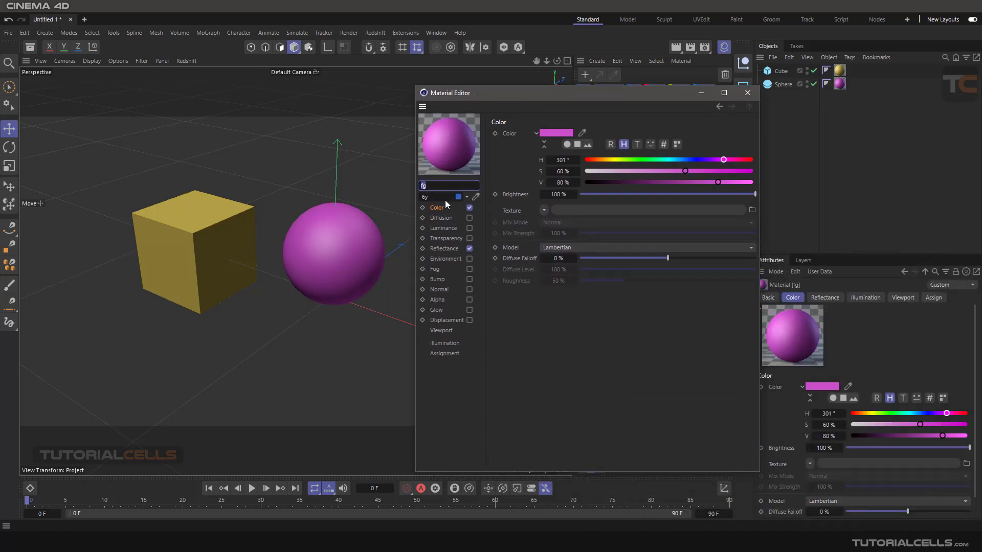
pyautogui.click(543, 210)
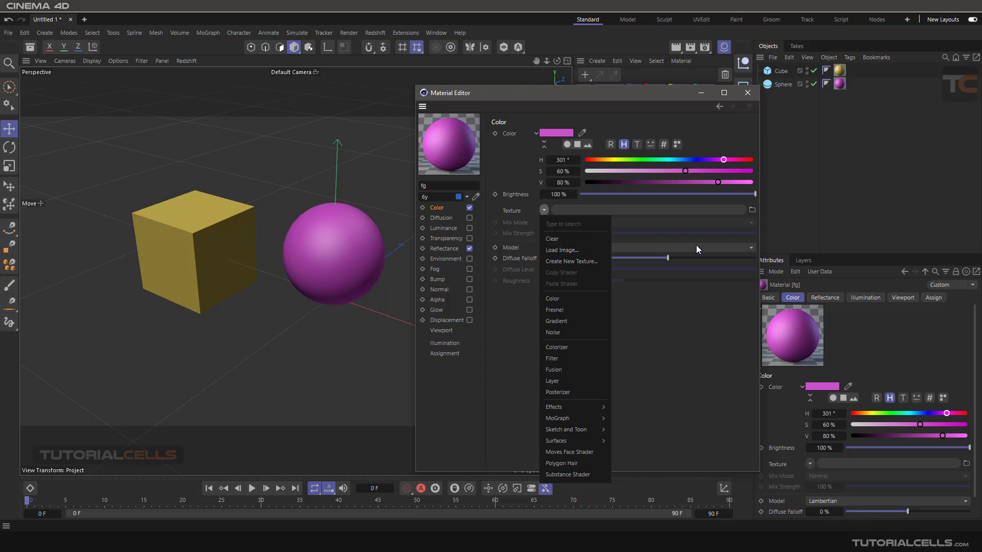
pyautogui.click(703, 309)
pyautogui.click(747, 92)
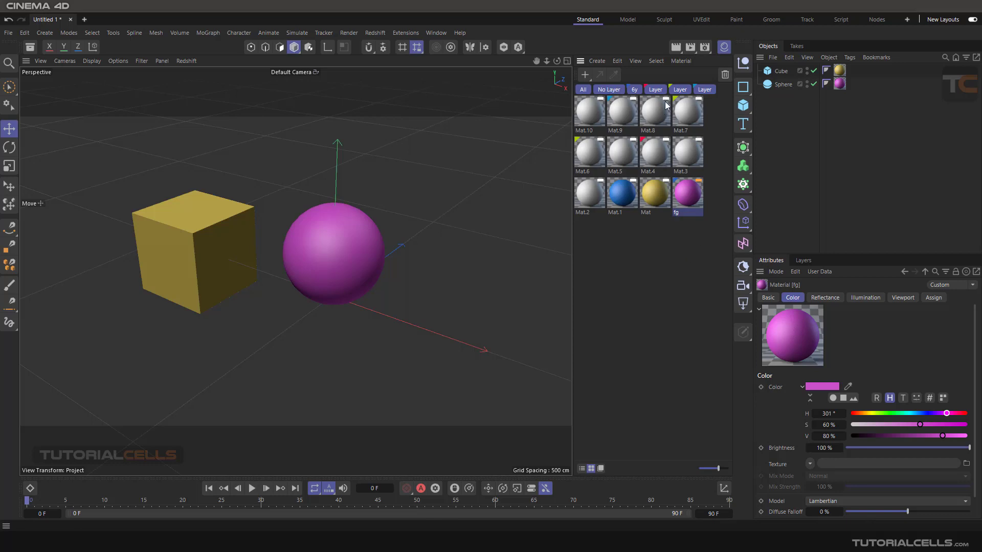
pyautogui.click(681, 60)
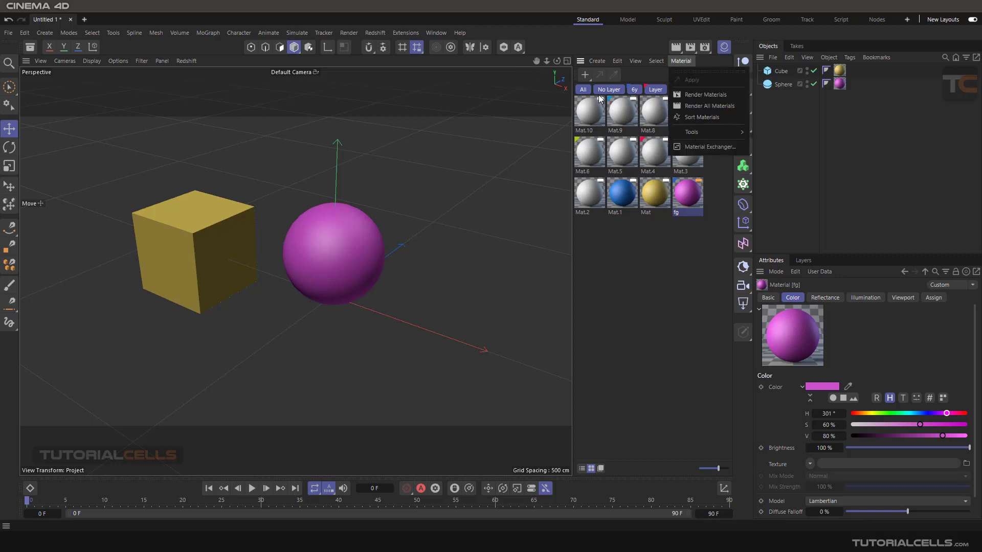
pyautogui.click(629, 249)
pyautogui.click(597, 62)
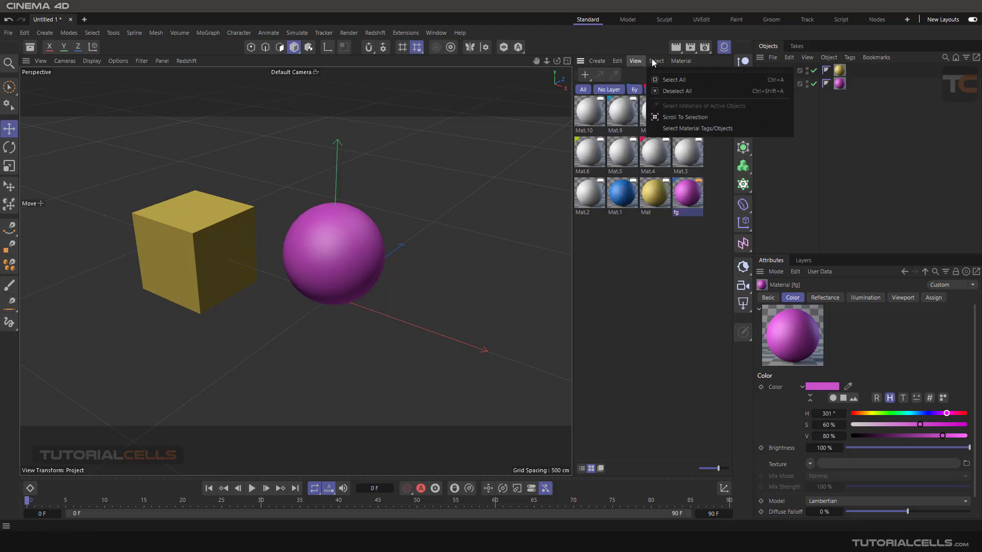
pyautogui.click(673, 253)
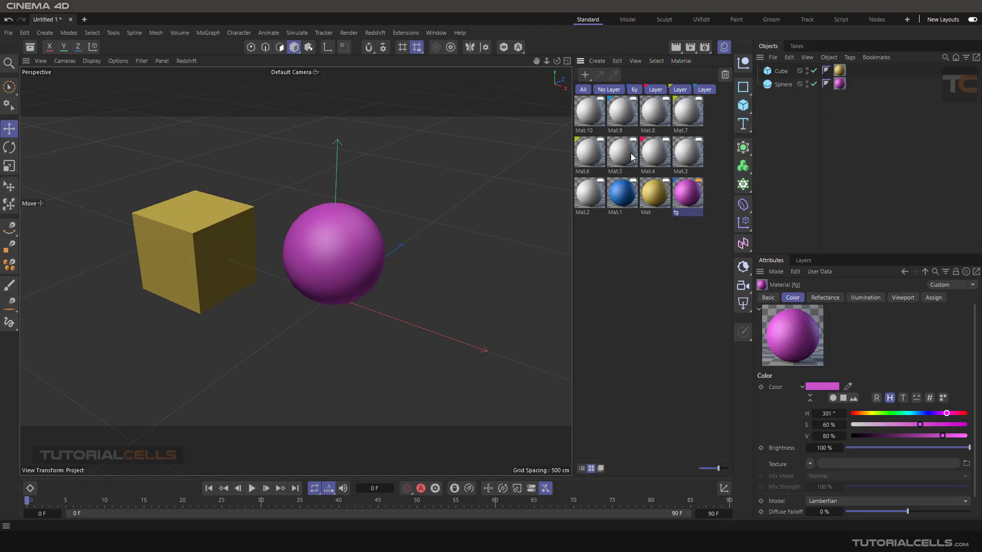
pyautogui.click(600, 62)
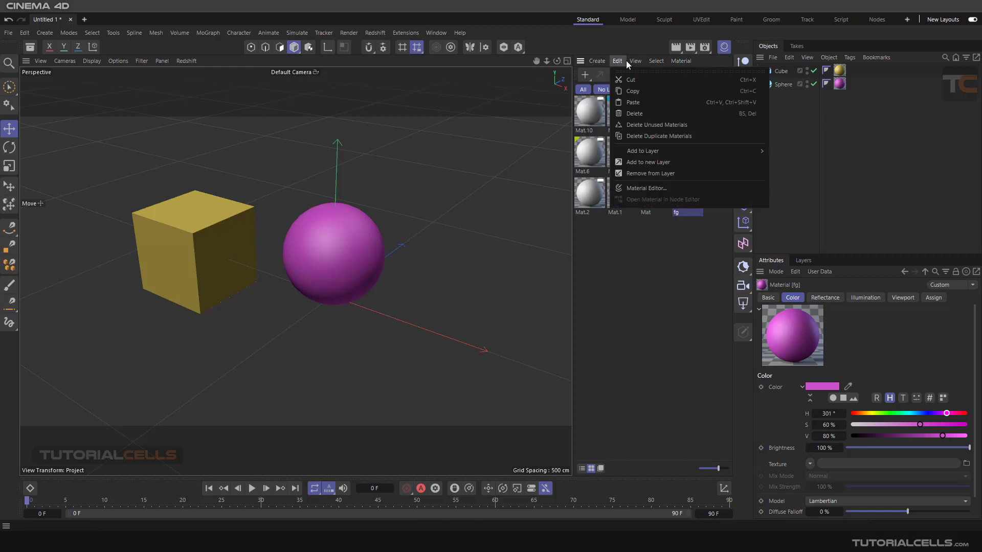
pyautogui.moveTo(673, 62)
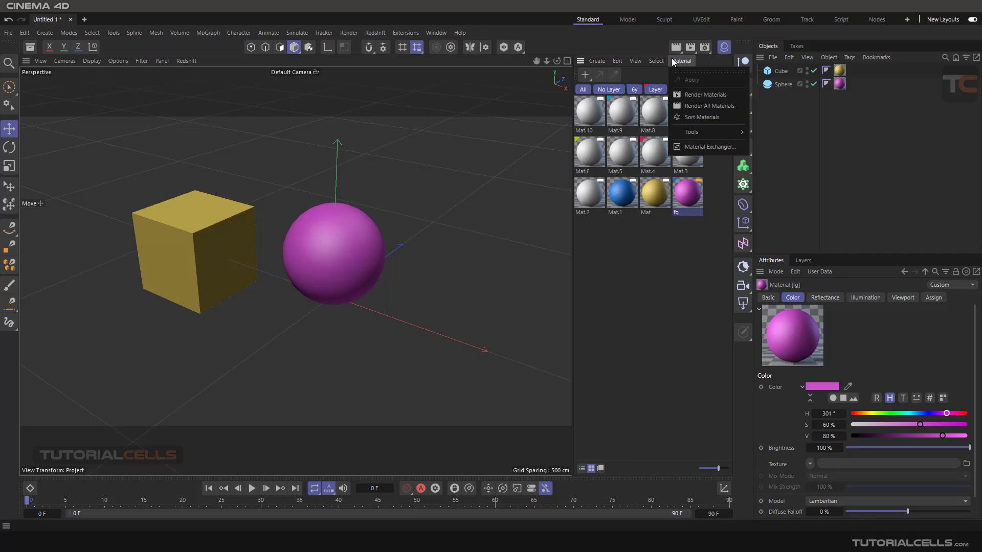
pyautogui.click(632, 281)
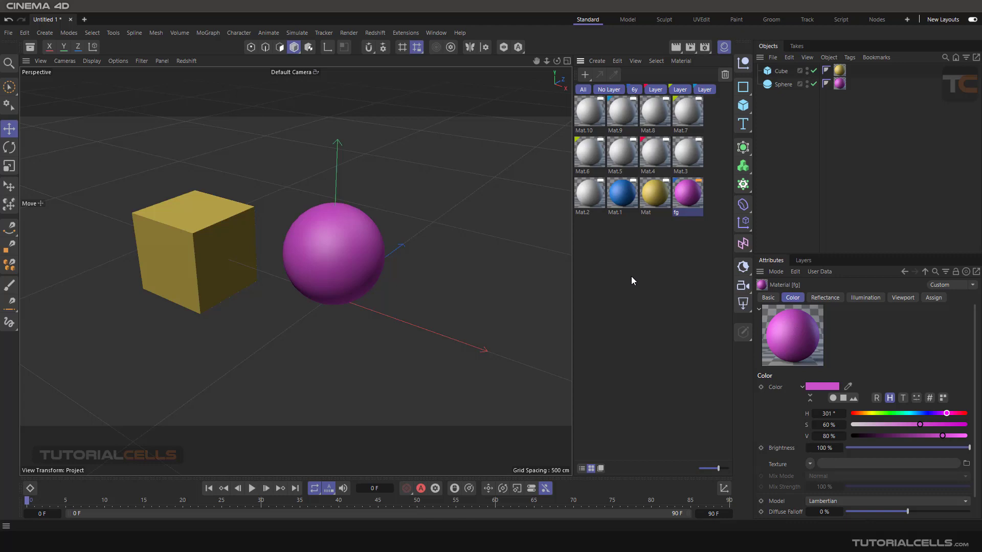
# Reopen the fg material's editor, examine its channels from Diffusion through Displacement and the Viewport settings, and close the editor.
pyautogui.doubleClick(690, 193)
pyautogui.moveTo(701, 143); pyautogui.dragTo(472, 61)
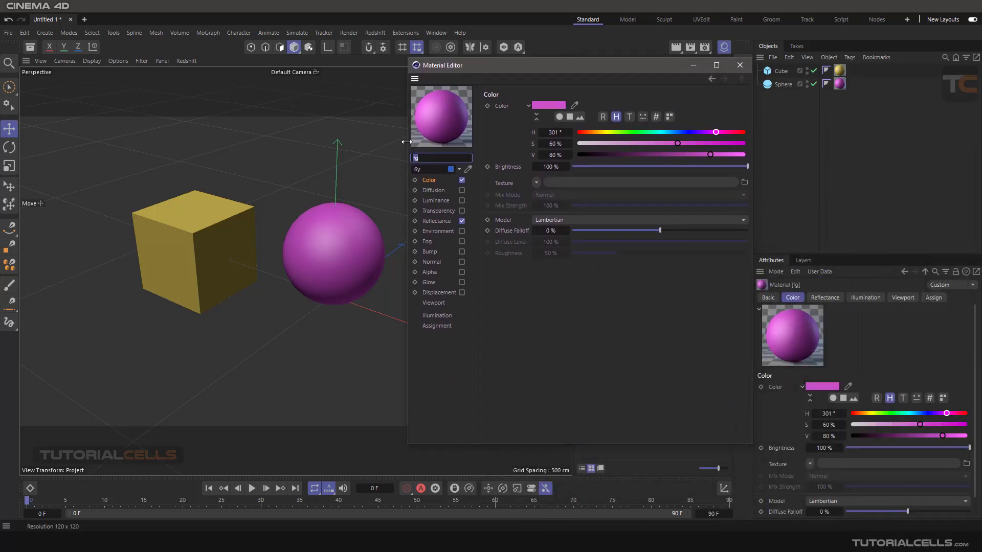
pyautogui.click(433, 190)
pyautogui.click(436, 200)
pyautogui.click(438, 210)
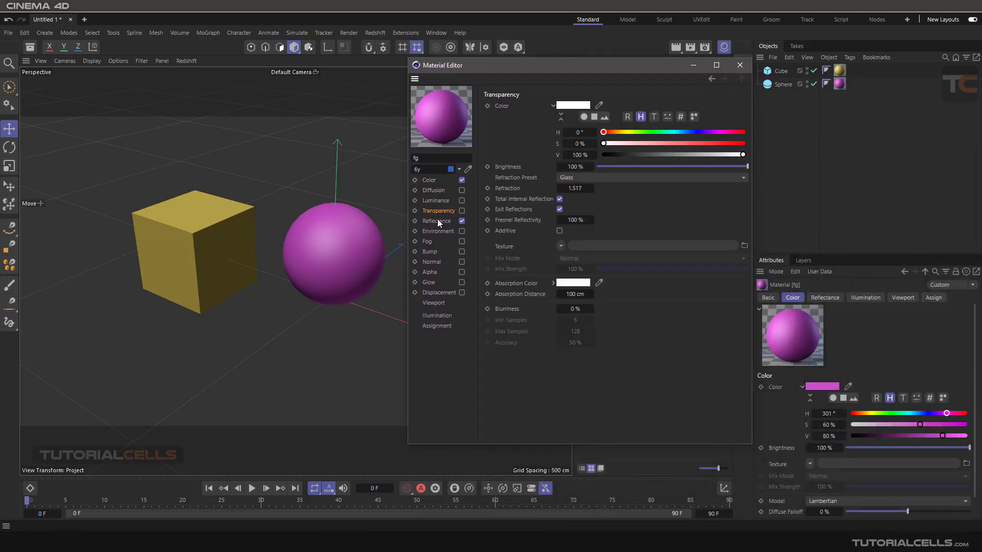
pyautogui.click(438, 221)
pyautogui.click(438, 230)
pyautogui.click(433, 242)
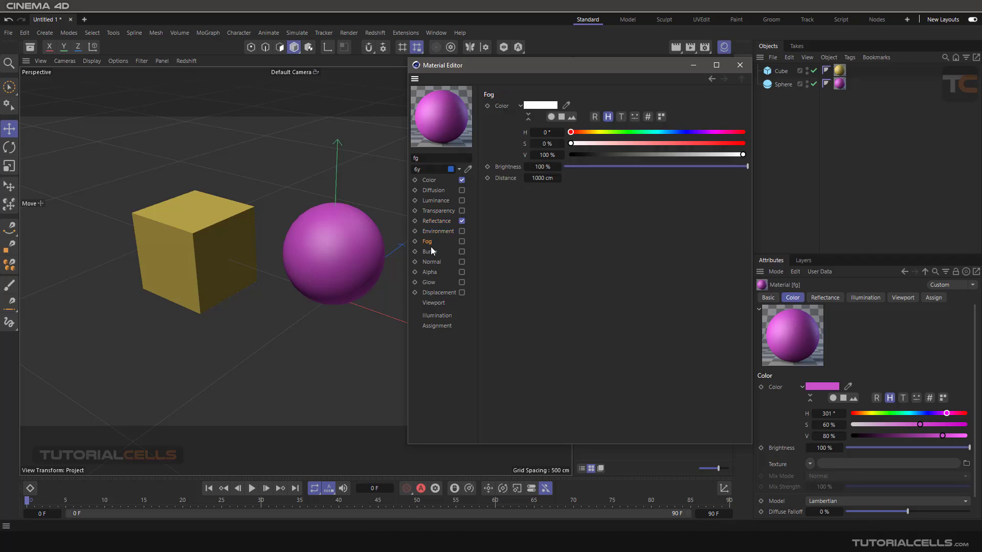
pyautogui.click(430, 251)
pyautogui.click(433, 262)
pyautogui.click(434, 272)
pyautogui.click(434, 282)
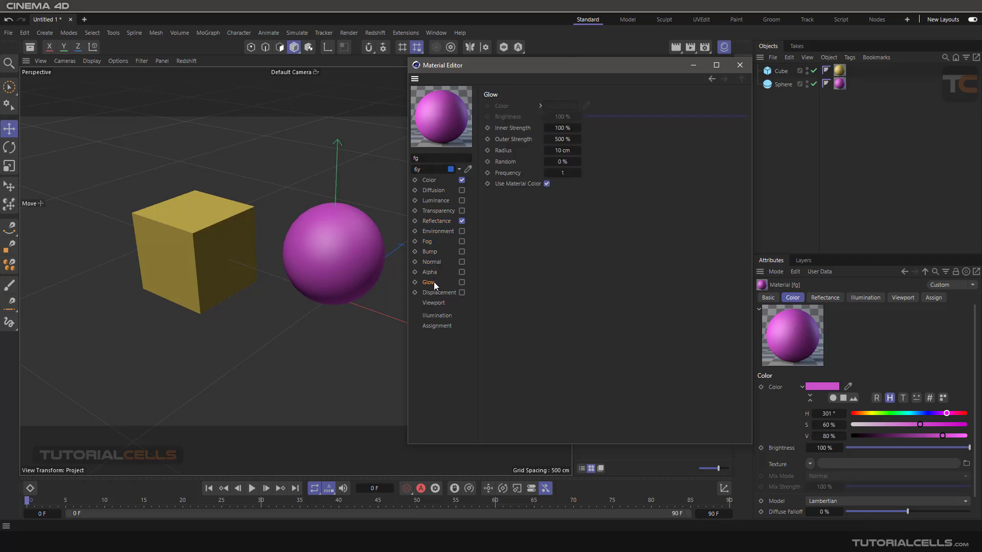
pyautogui.click(434, 292)
pyautogui.click(435, 303)
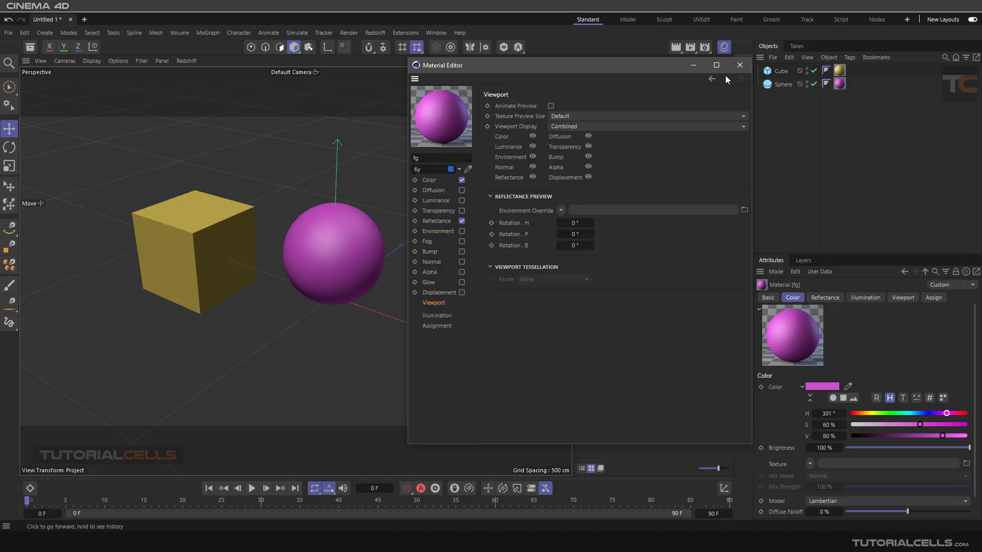
pyautogui.click(740, 65)
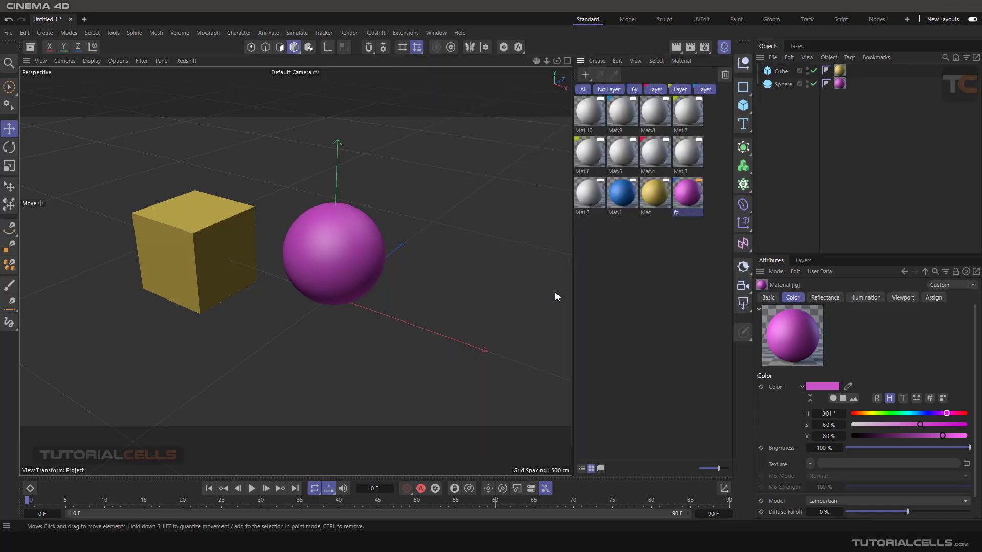